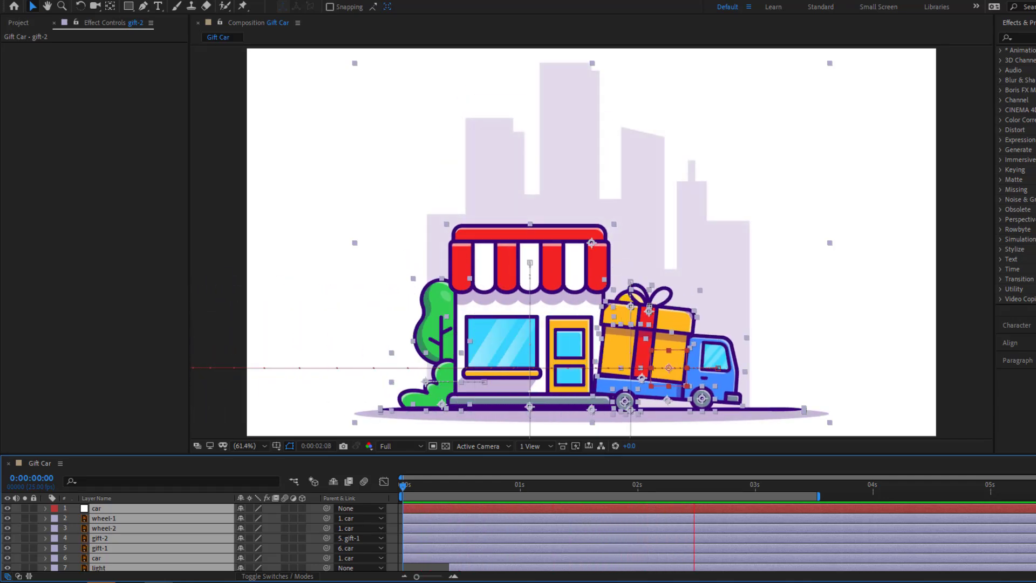
- Preview the finished Gift Car animation in an enlarged composition view
{"action": "key", "text": "grave"}
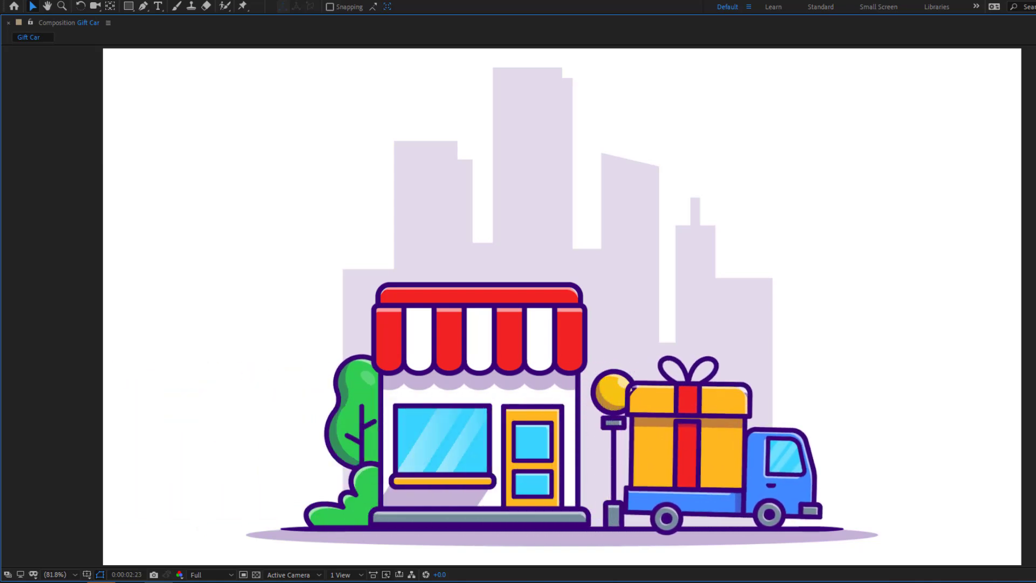
{"action": "key", "text": "grave"}
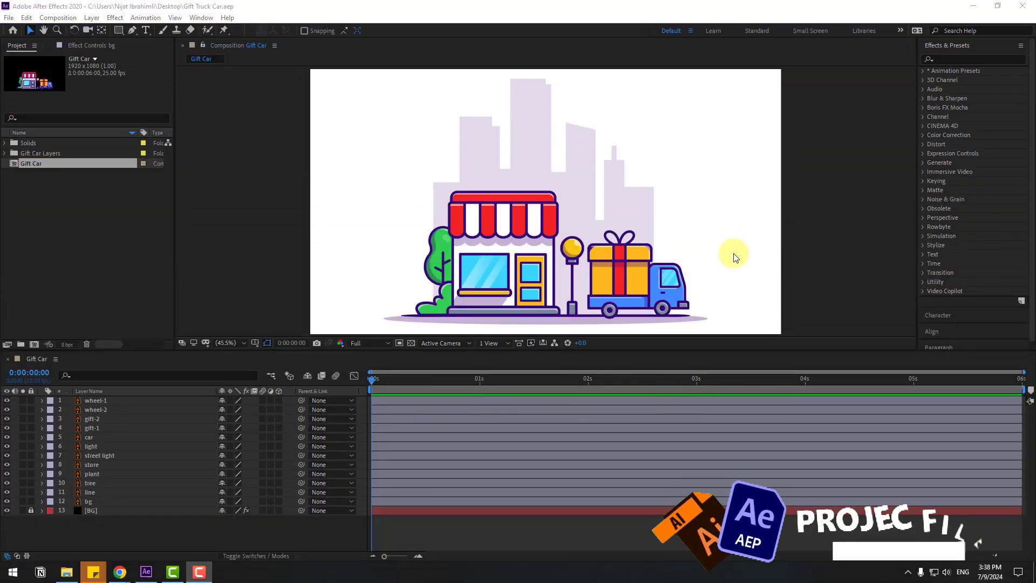
- Set the bg layer's Opacity to 0% and keyframe it at 0:00:00:00
{"action": "left_click", "coordinate": [86, 502]}
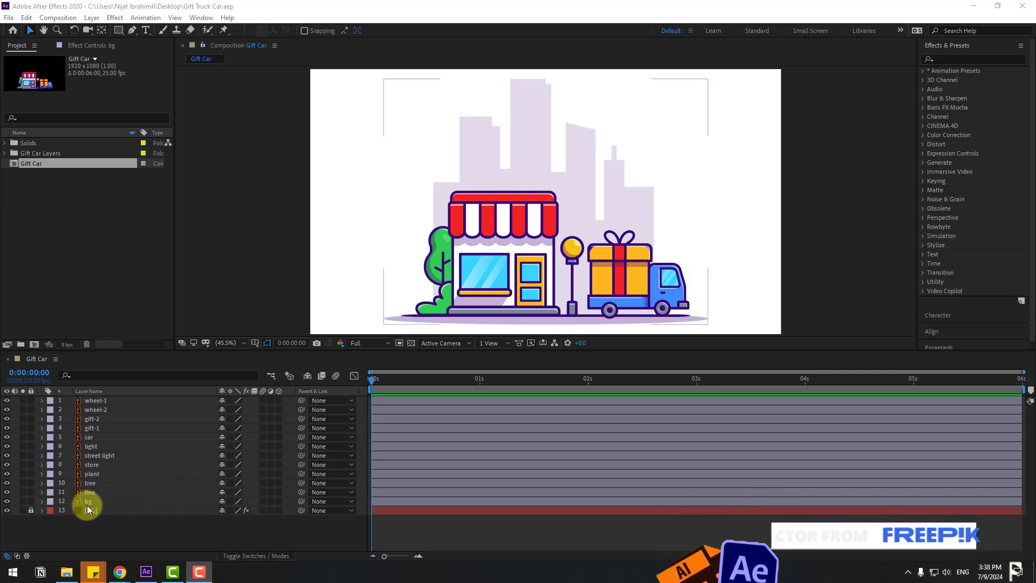
{"action": "left_click", "coordinate": [88, 502]}
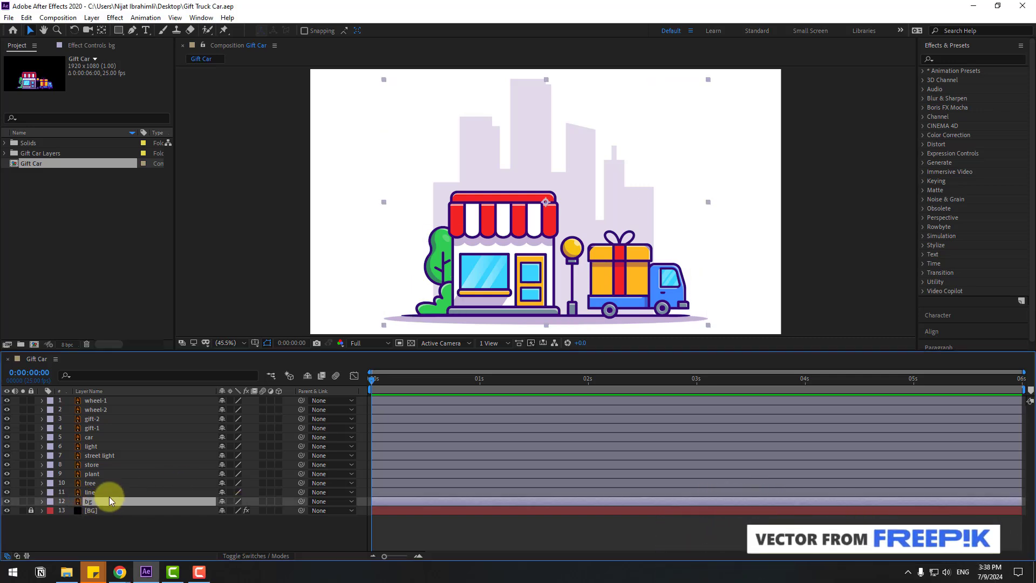
{"action": "key", "text": "t"}
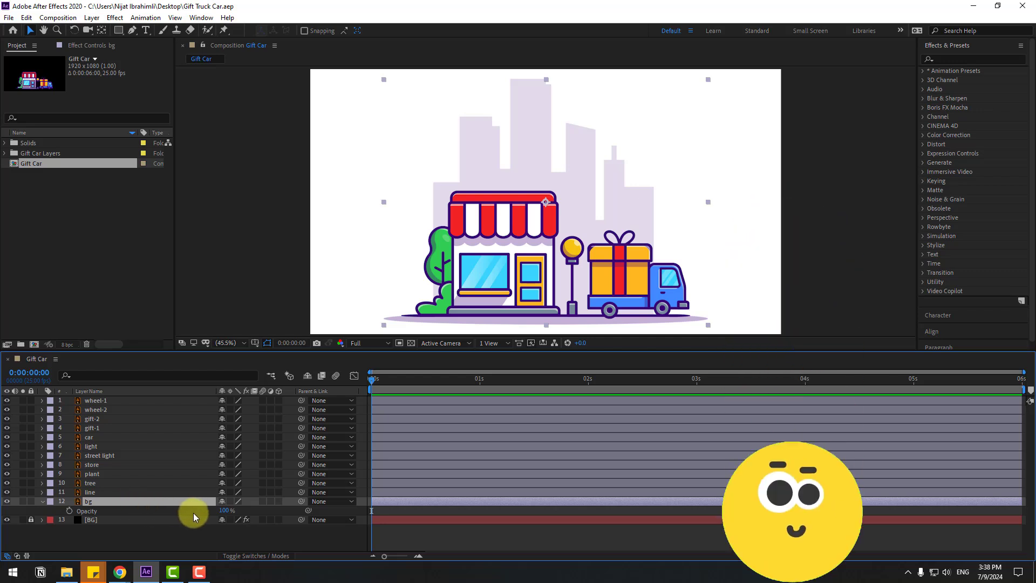
{"action": "left_click", "coordinate": [224, 511]}
{"action": "type", "text": "0"}
{"action": "key", "text": "Return"}
{"action": "left_click", "coordinate": [69, 510]}
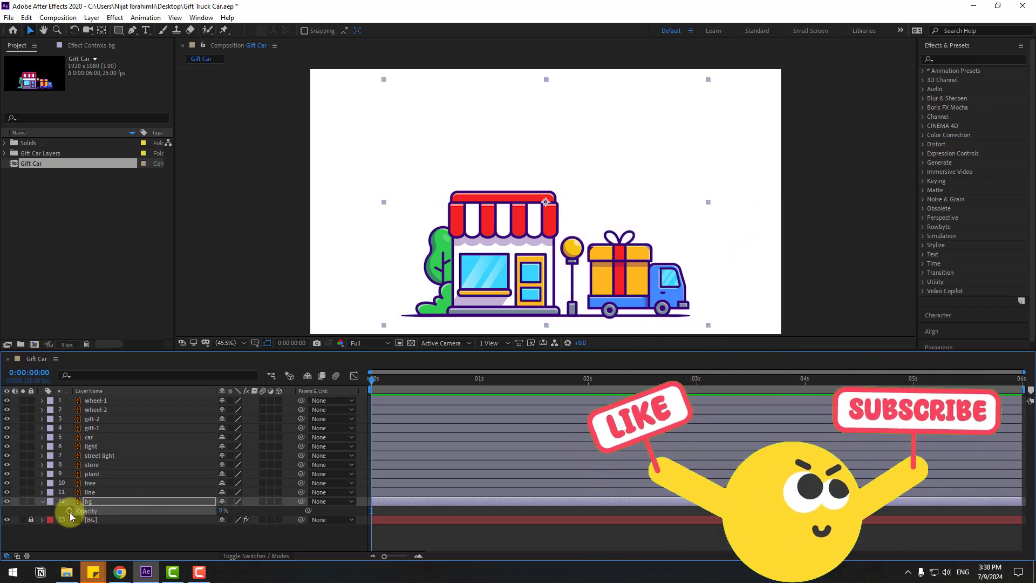
- Add a 100% Opacity keyframe on the bg layer at 0:00:00:23 and apply Easy Ease to both keyframes
{"action": "left_click_drag", "start_coordinate": [388, 380], "coordinate": [471, 378]}
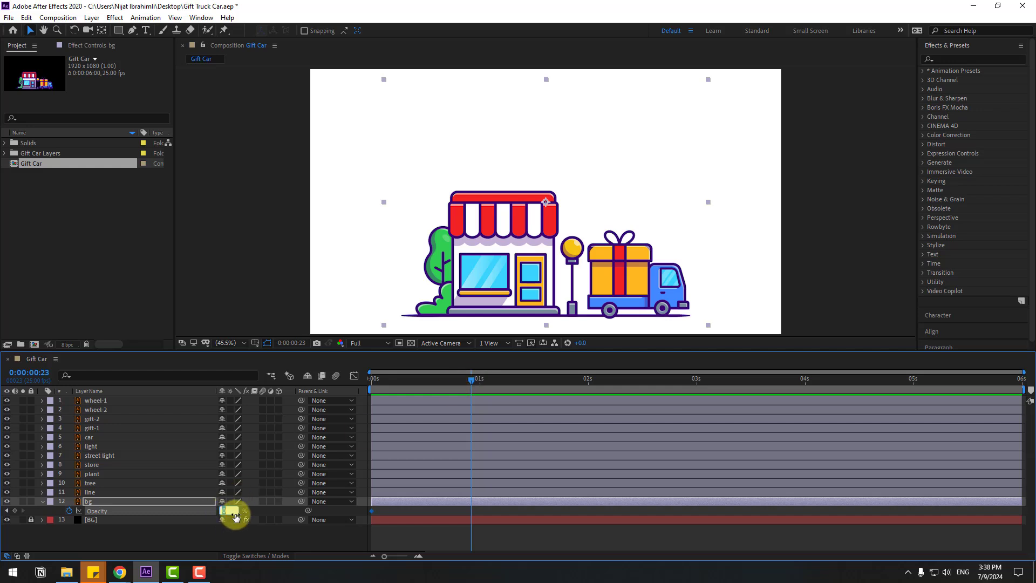
{"action": "type", "text": "100"}
{"action": "key", "text": "Return"}
{"action": "left_click_drag", "start_coordinate": [480, 514], "coordinate": [374, 526]}
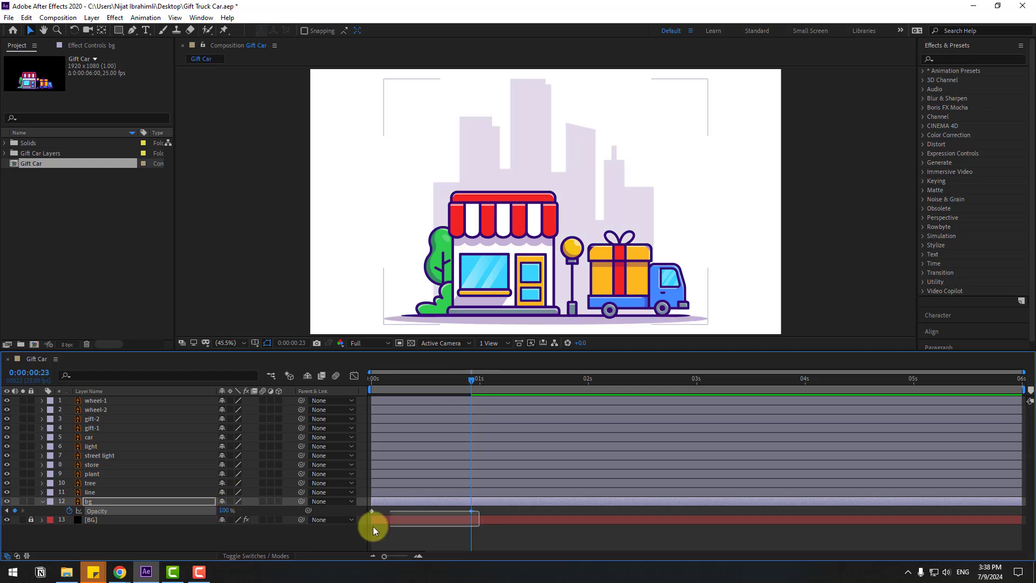
{"action": "right_click", "coordinate": [372, 509]}
{"action": "mouse_move", "coordinate": [432, 503]}
{"action": "left_click", "coordinate": [534, 435]}
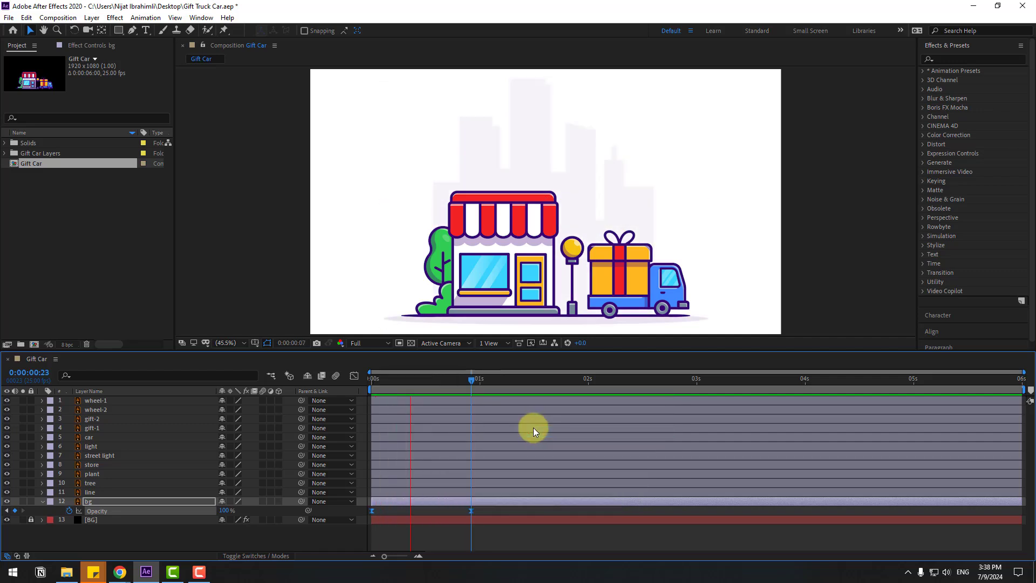
- Return to the start of the composition, create a null object and place it over the gift truck
{"action": "key", "text": "Home"}
{"action": "right_click", "coordinate": [99, 536]}
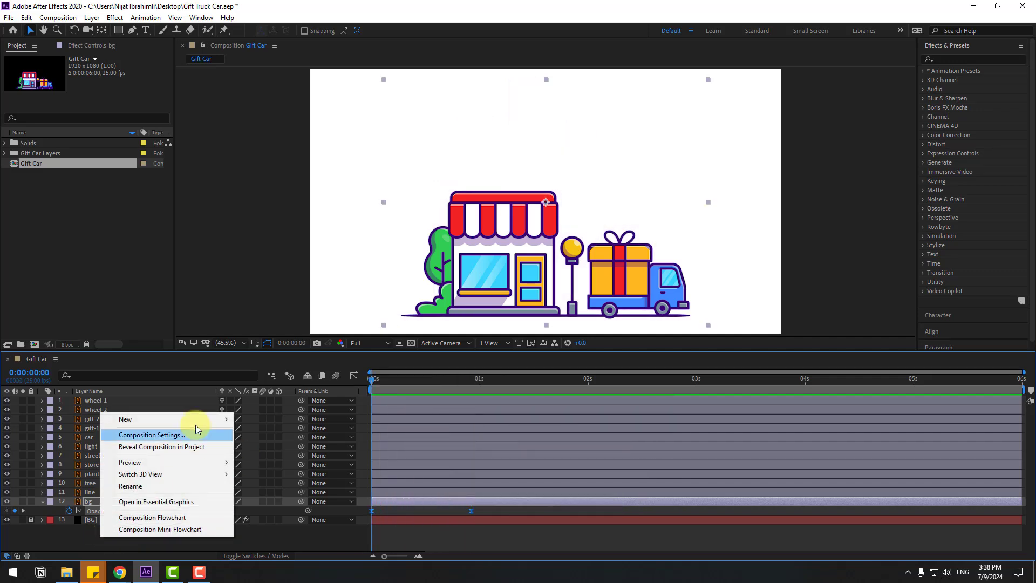
{"action": "mouse_move", "coordinate": [196, 425]}
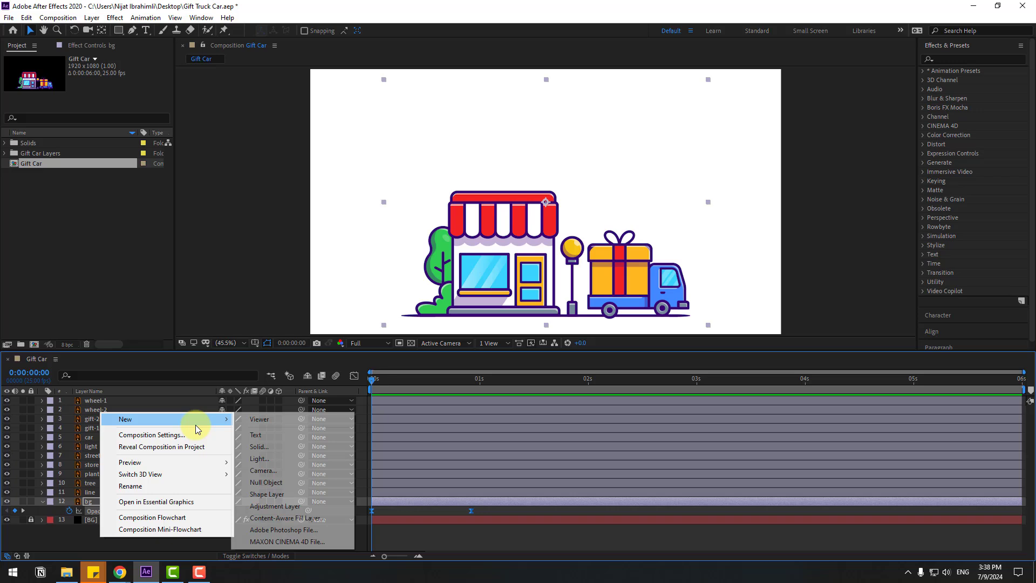
{"action": "left_click", "coordinate": [270, 482]}
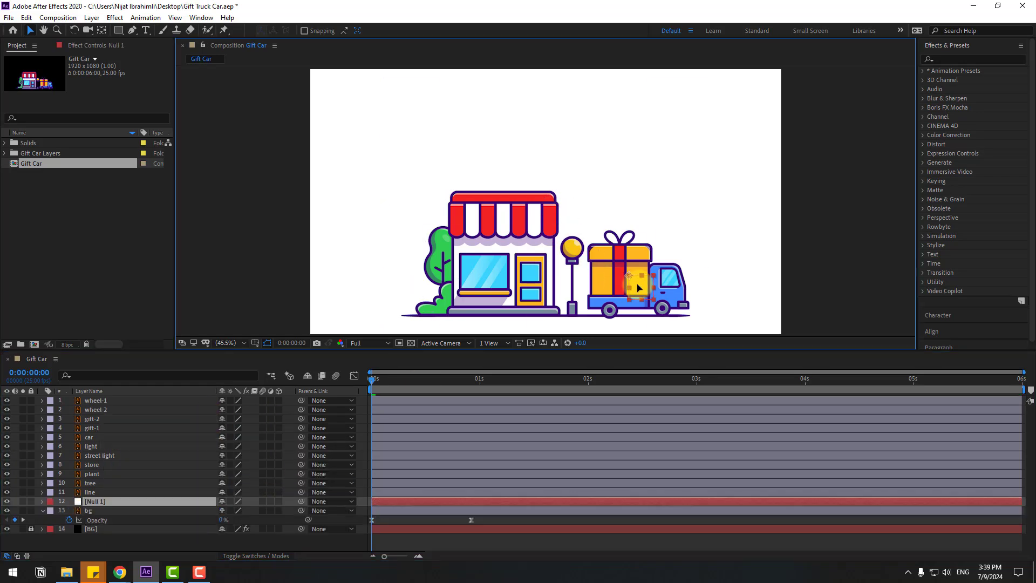
{"action": "left_click_drag", "start_coordinate": [638, 287], "coordinate": [636, 288]}
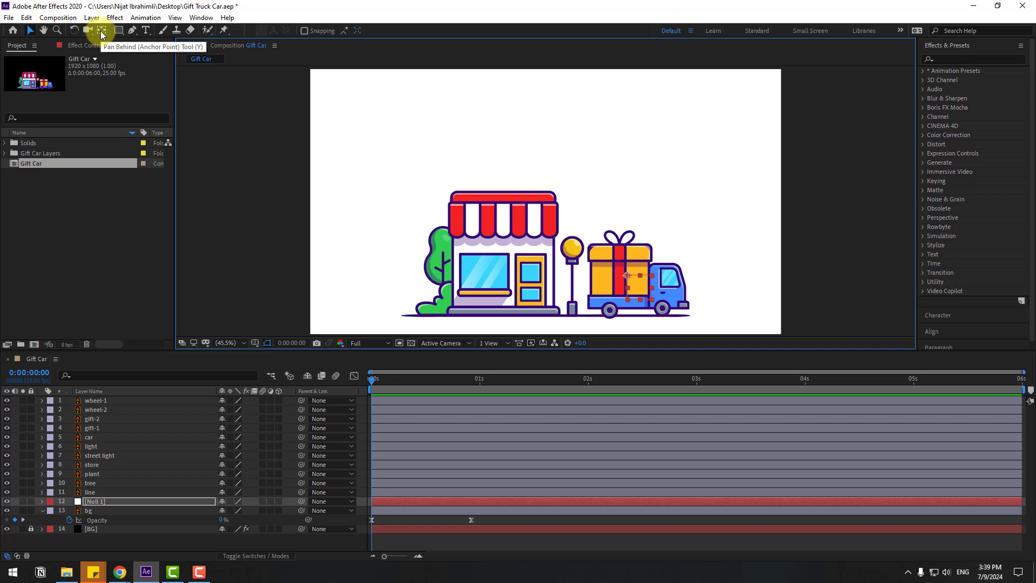
- Move the null layer to the top of the layer stack and rename it car
{"action": "left_click_drag", "start_coordinate": [102, 503], "coordinate": [131, 401]}
{"action": "key", "text": "Return"}
{"action": "type", "text": "car"}
{"action": "key", "text": "Return"}
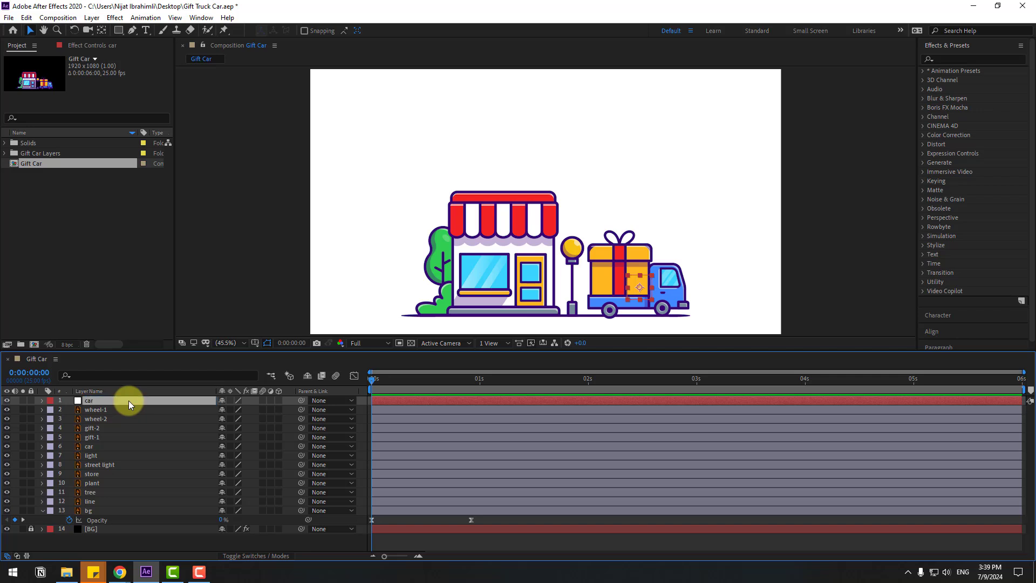
- Parent the wheel-1, wheel-2 and truck body layers to the car null
{"action": "left_click", "coordinate": [103, 410]}
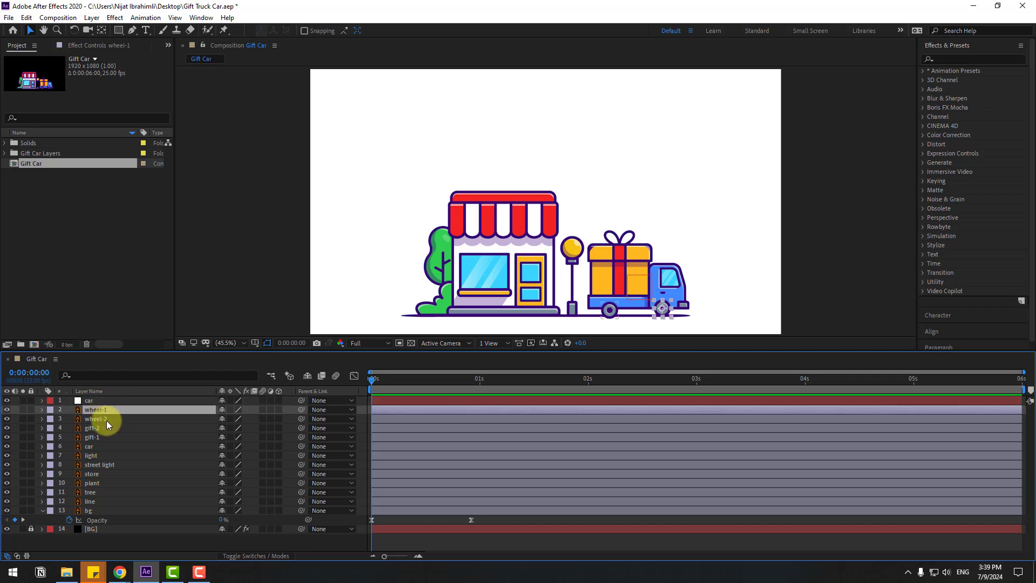
{"action": "left_click", "coordinate": [106, 419], "text": "ctrl"}
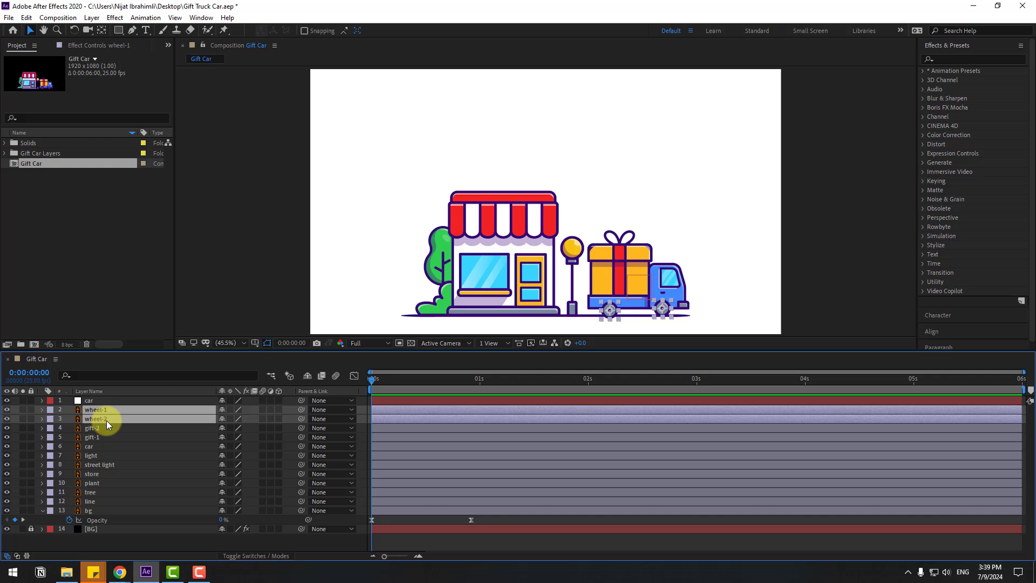
{"action": "left_click", "coordinate": [92, 447], "text": "ctrl"}
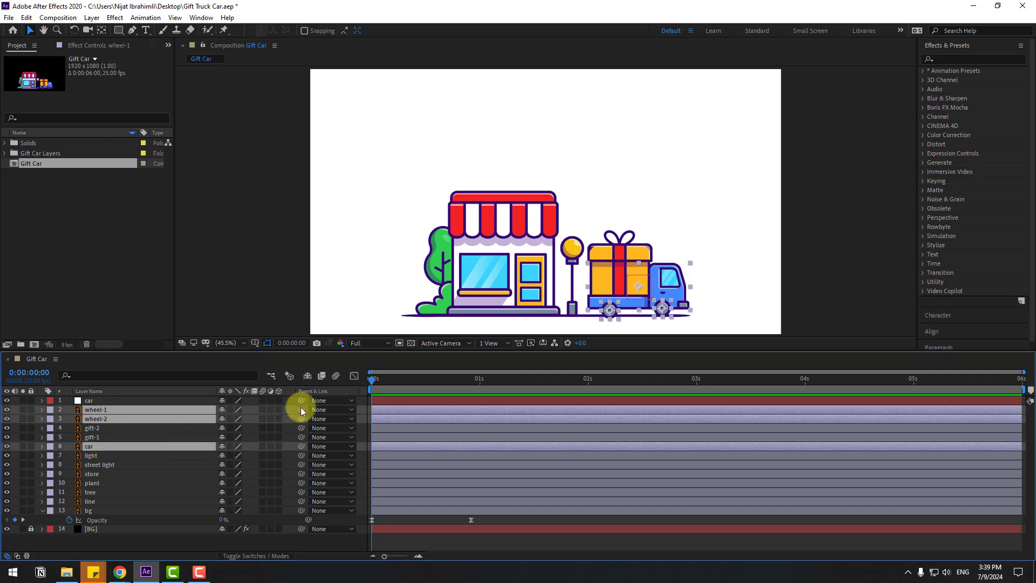
{"action": "left_click_drag", "start_coordinate": [118, 410], "coordinate": [85, 403]}
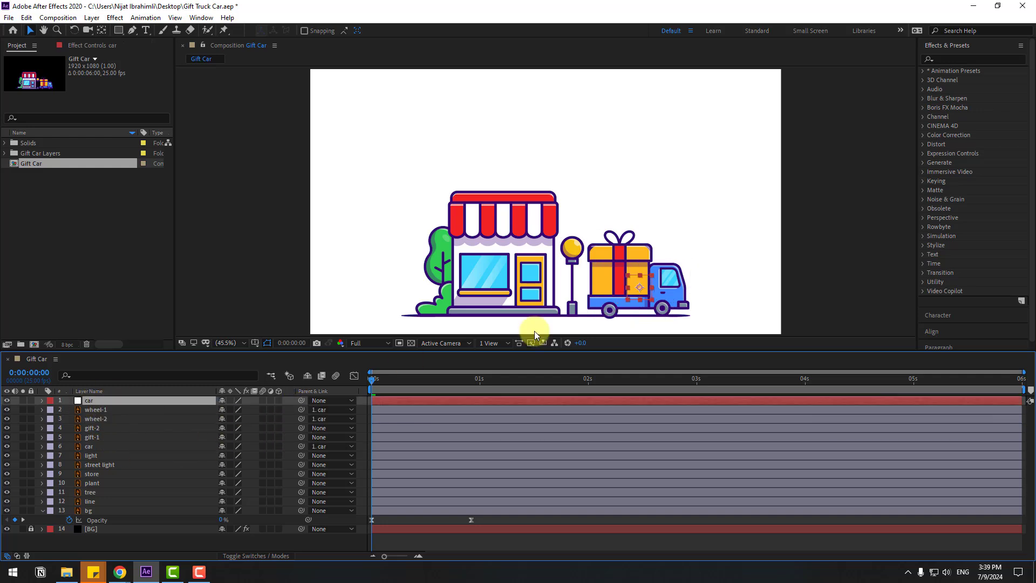
{"action": "left_click_drag", "start_coordinate": [640, 286], "coordinate": [701, 270]}
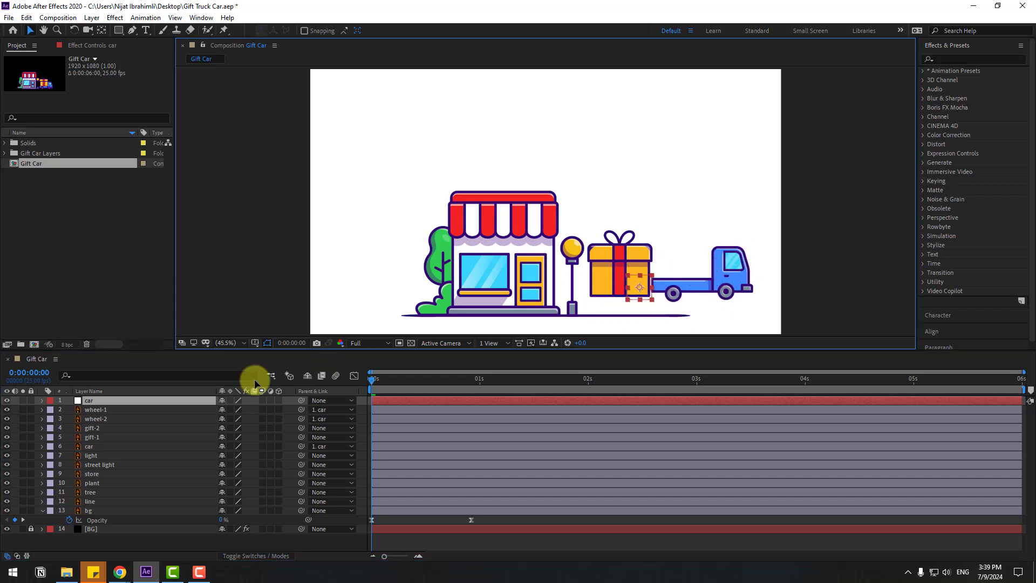
{"action": "key", "text": "ctrl+z"}
- Parent the gift-2 layer to gift-1, and gift-1 to the truck's car artwork layer
{"action": "left_click", "coordinate": [98, 429]}
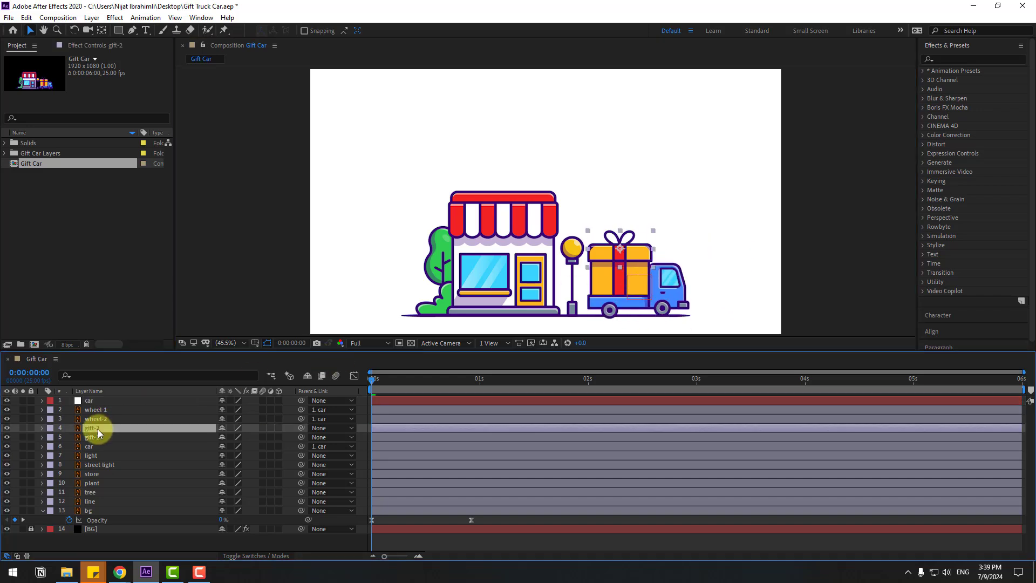
{"action": "left_click_drag", "start_coordinate": [301, 427], "coordinate": [95, 439]}
{"action": "left_click", "coordinate": [95, 438]}
{"action": "left_click_drag", "start_coordinate": [302, 437], "coordinate": [89, 446]}
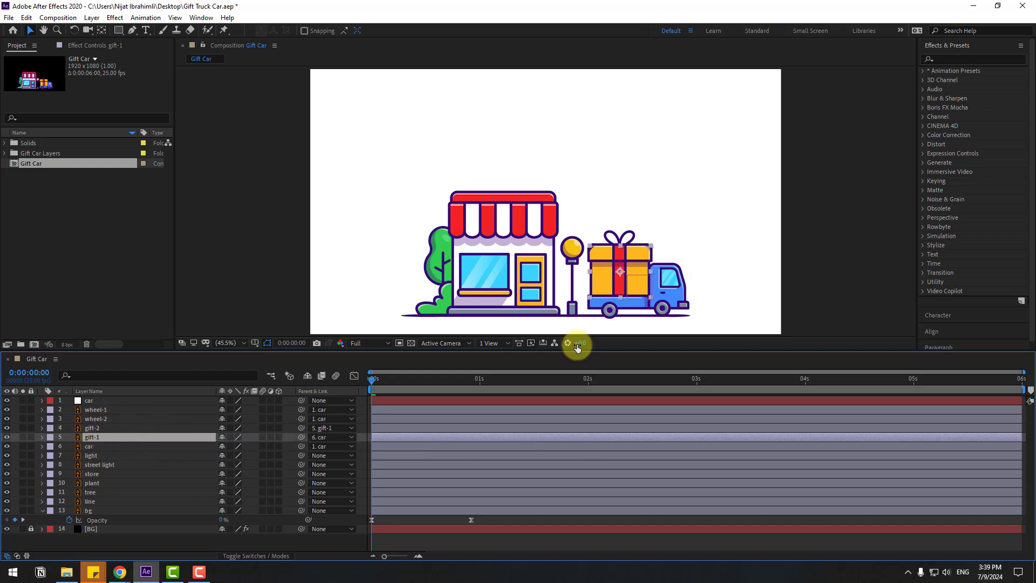
- Try moving the car null to test the truck's parenting, and undo the move
{"action": "left_click", "coordinate": [118, 402]}
{"action": "left_click_drag", "start_coordinate": [640, 290], "coordinate": [664, 281]}
{"action": "key", "text": "ctrl+z"}
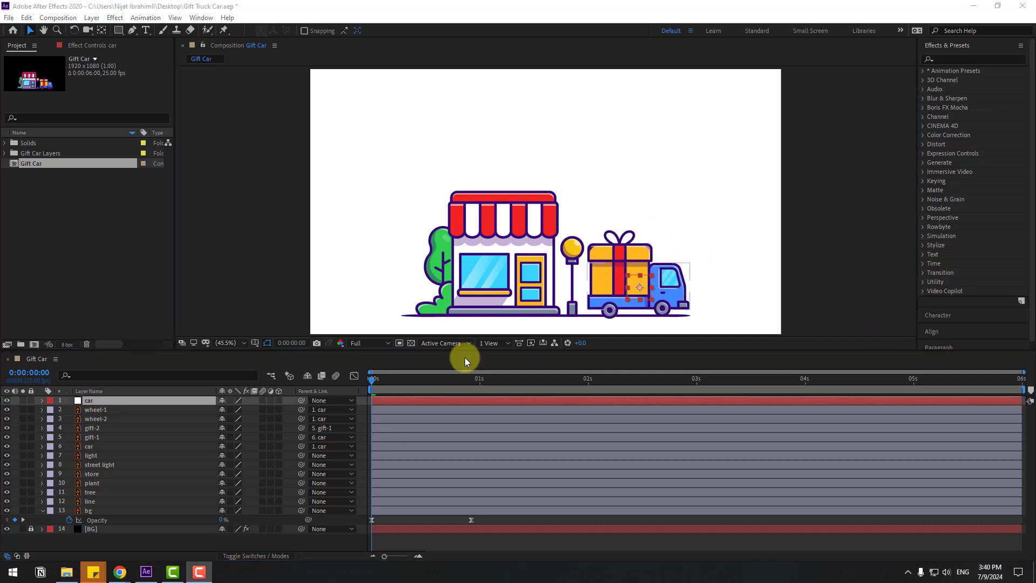
- Set the car null's X Position to -217.9 at 0:00:00:00, placing the truck outside the frame beyond the store
{"action": "left_click", "coordinate": [161, 401]}
{"action": "key", "text": "p"}
{"action": "key", "text": "p"}
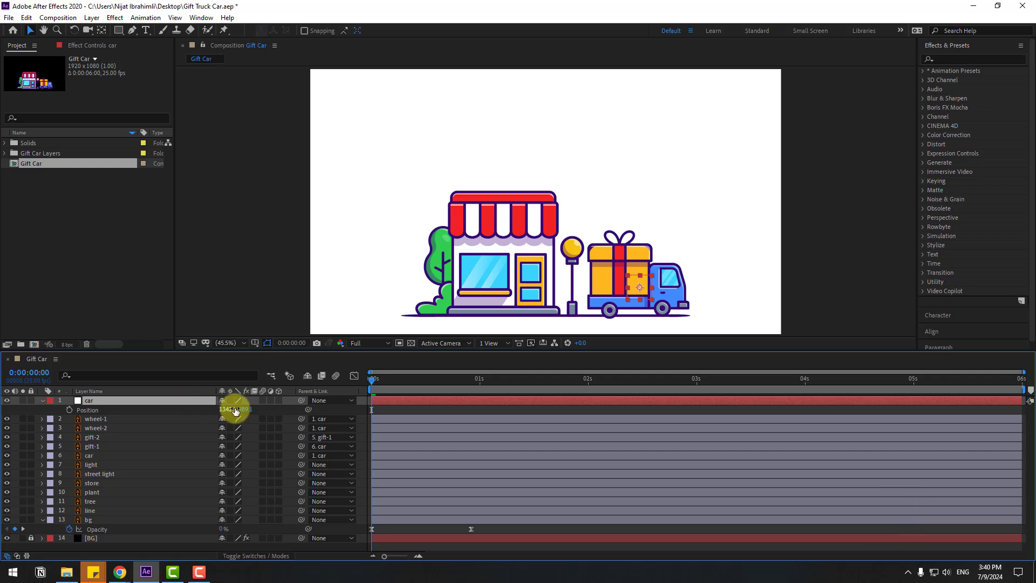
{"action": "left_click_drag", "start_coordinate": [234, 409], "coordinate": [157, 408]}
{"action": "left_click_drag", "start_coordinate": [229, 409], "coordinate": [219, 407]}
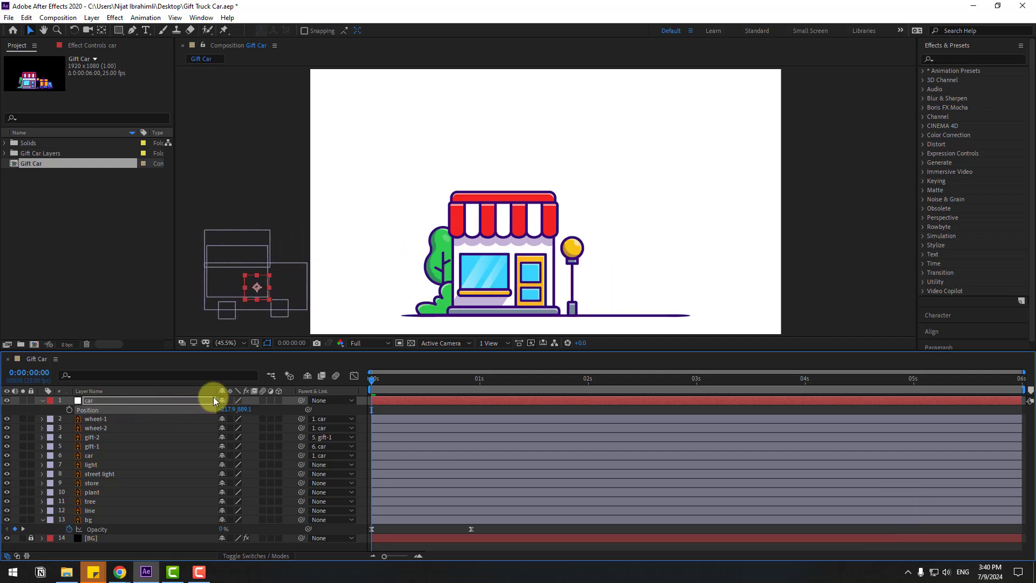
- Animate the car null's Position from the start frame to X 1311.1 at 0:00:01:00, bringing the truck beside the store
{"action": "left_click", "coordinate": [450, 392]}
{"action": "left_click_drag", "start_coordinate": [485, 384], "coordinate": [477, 384]}
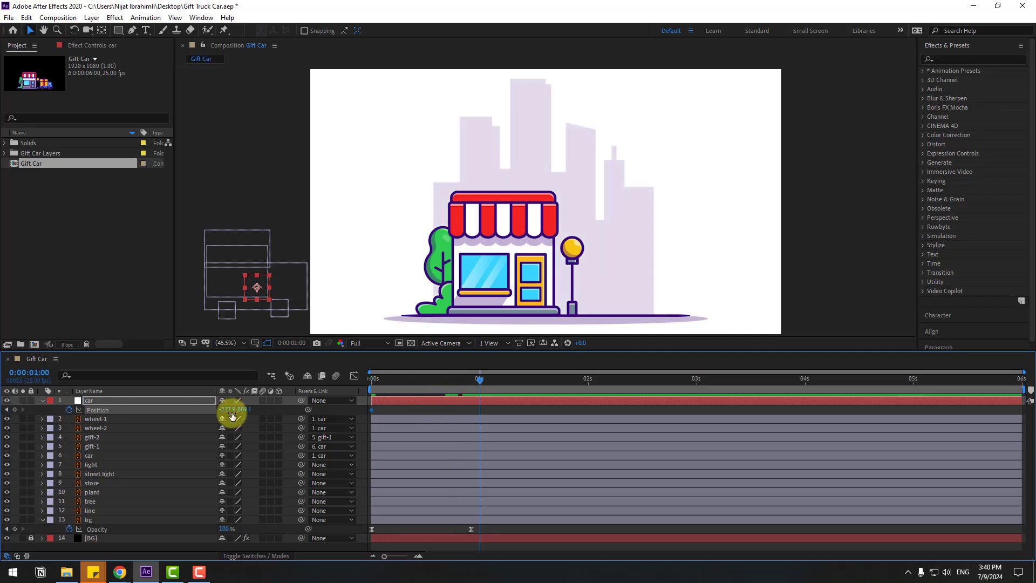
{"action": "left_click_drag", "start_coordinate": [231, 411], "coordinate": [1025, 389]}
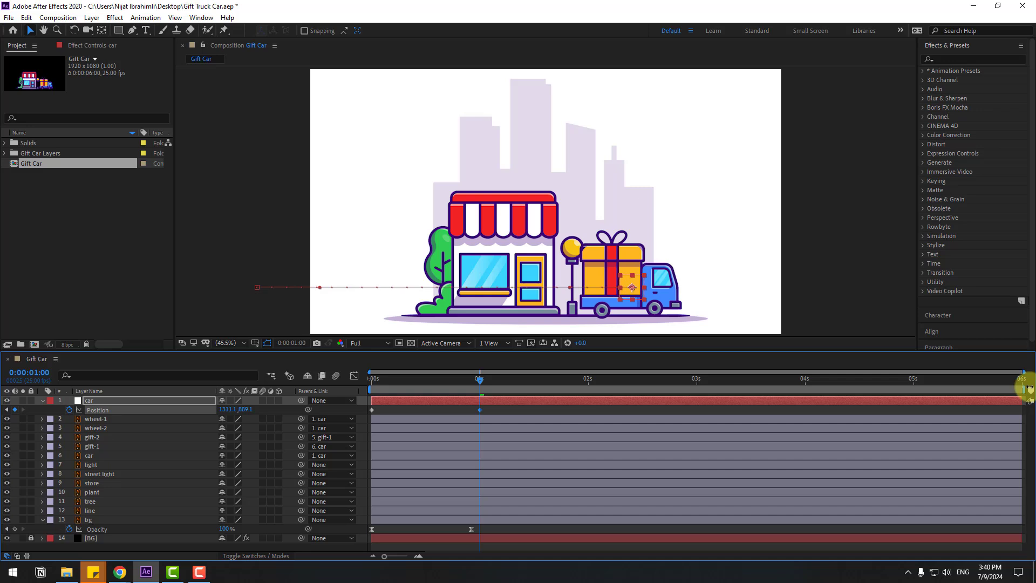
- Apply Easy Ease to both Position keyframes of the car null
{"action": "left_click_drag", "start_coordinate": [376, 428], "coordinate": [371, 409]}
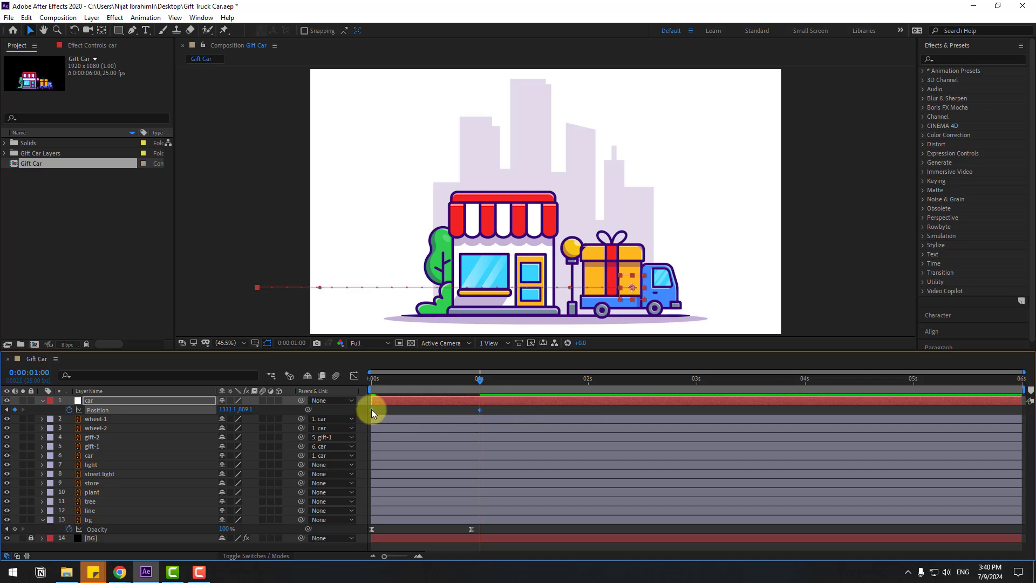
{"action": "right_click", "coordinate": [372, 409]}
{"action": "mouse_move", "coordinate": [419, 543]}
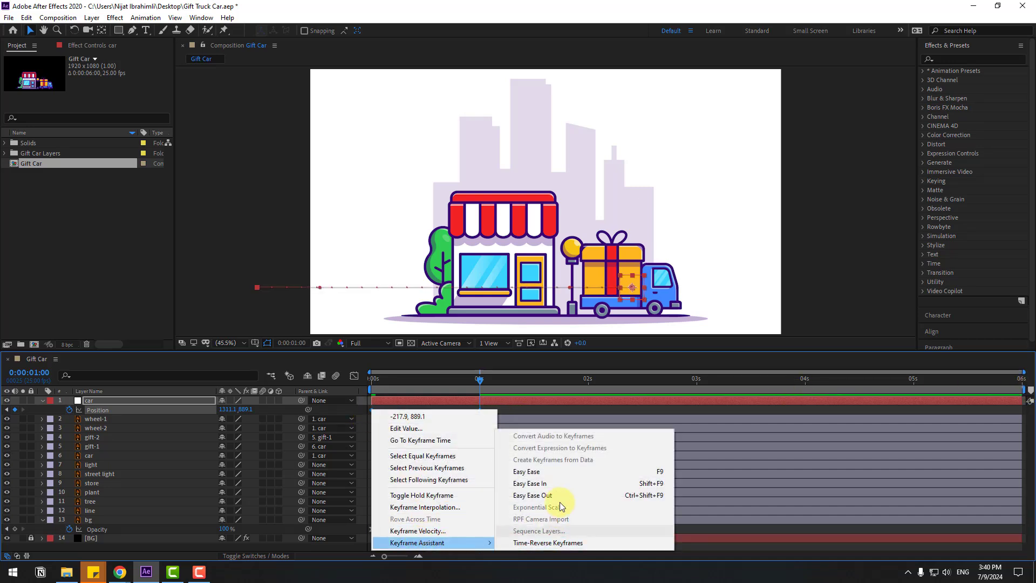
{"action": "left_click", "coordinate": [547, 473]}
- Reshape the car null's Position speed graph to peak early and slow gradually, and preview the motion
{"action": "left_click", "coordinate": [348, 376]}
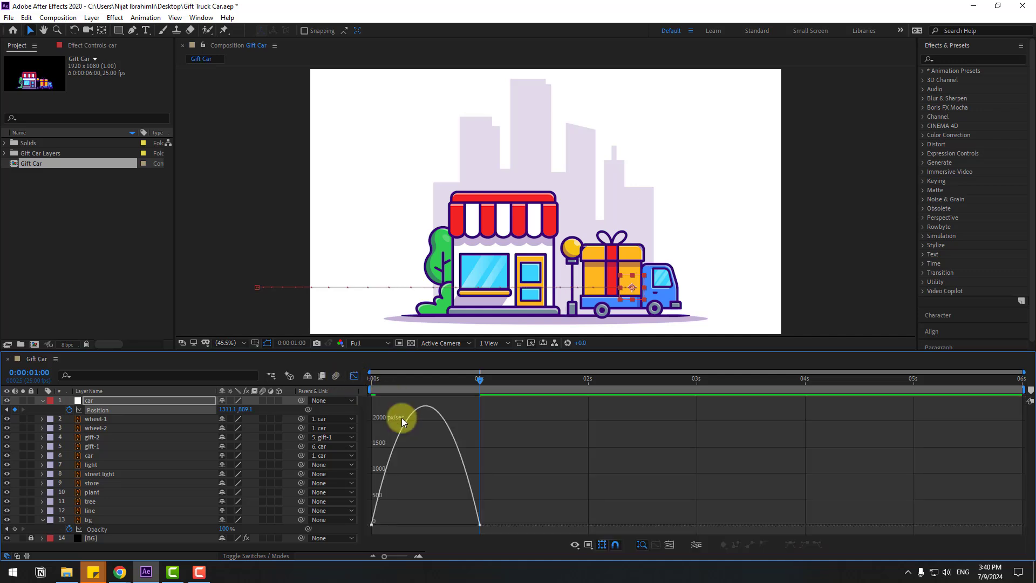
{"action": "left_click_drag", "start_coordinate": [509, 499], "coordinate": [446, 522]}
{"action": "key", "text": "space"}
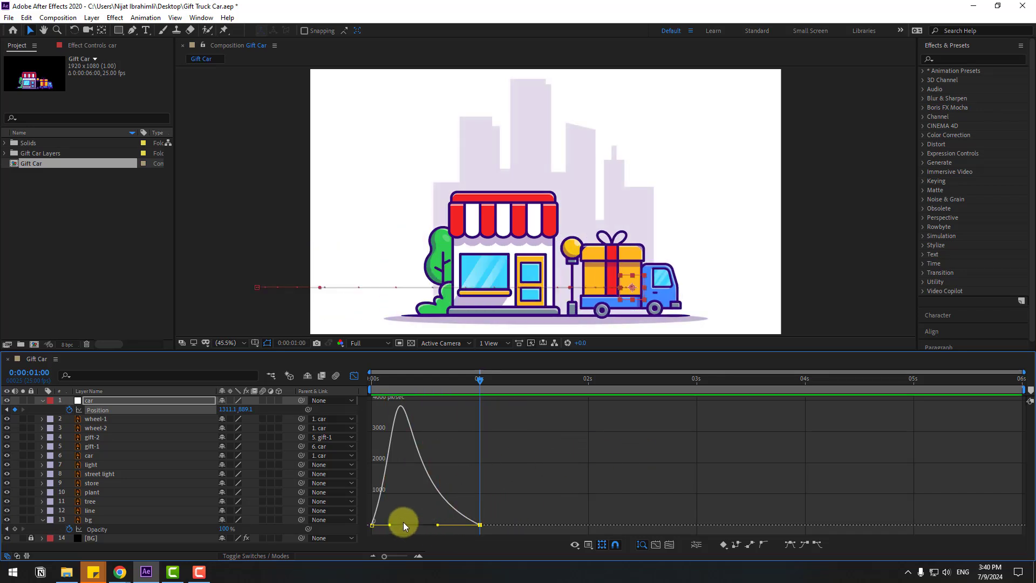
{"action": "left_click_drag", "start_coordinate": [368, 530], "coordinate": [432, 523]}
{"action": "key", "text": "space"}
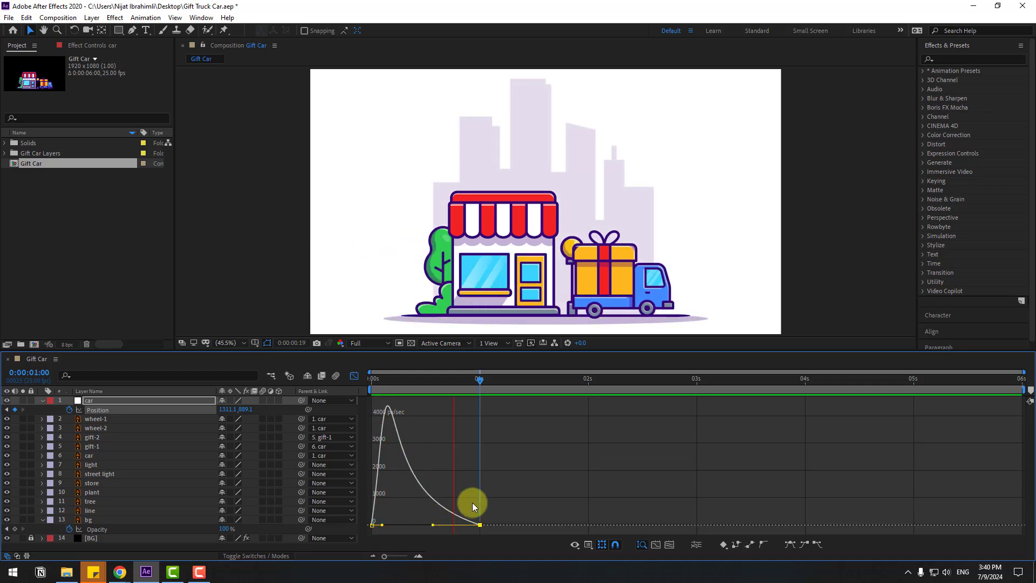
{"action": "key", "text": "space"}
{"action": "left_click", "coordinate": [354, 376]}
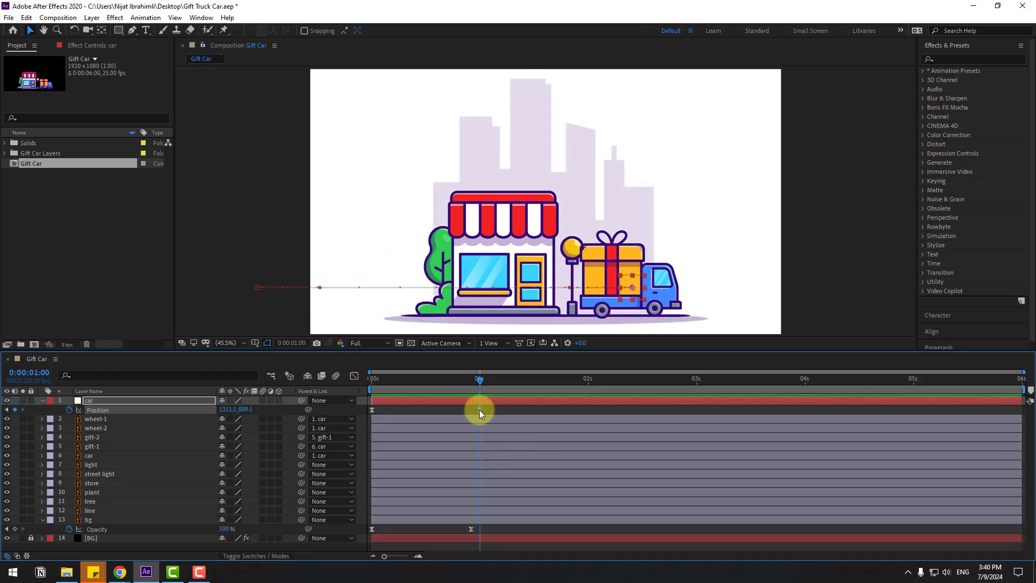
- Lengthen the car null's Position animation to about 1.6 seconds and shift both keyframes to start at about 3.7 seconds
{"action": "left_click_drag", "start_coordinate": [479, 410], "coordinate": [549, 410]}
{"action": "key", "text": "space"}
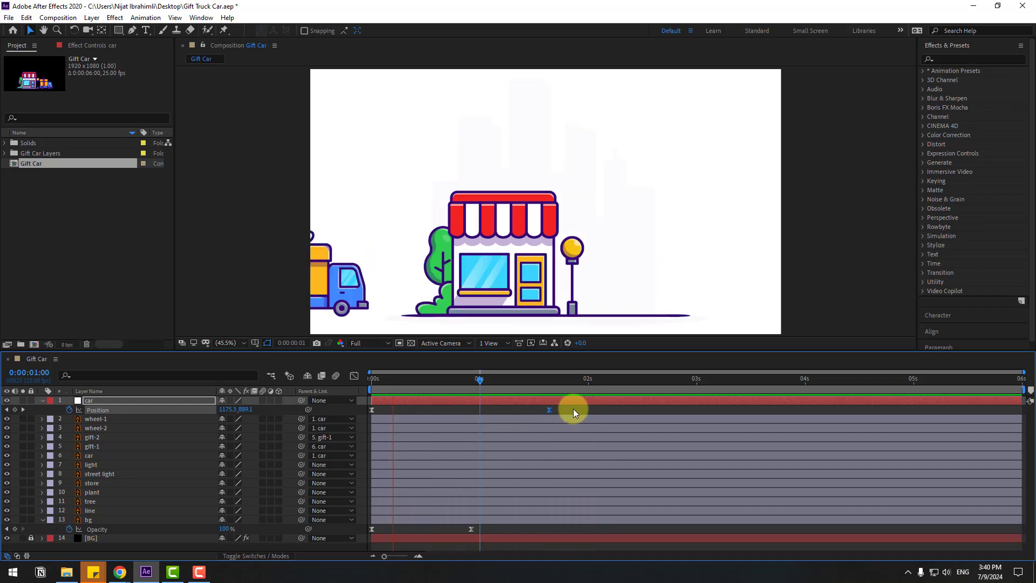
{"action": "key", "text": "space"}
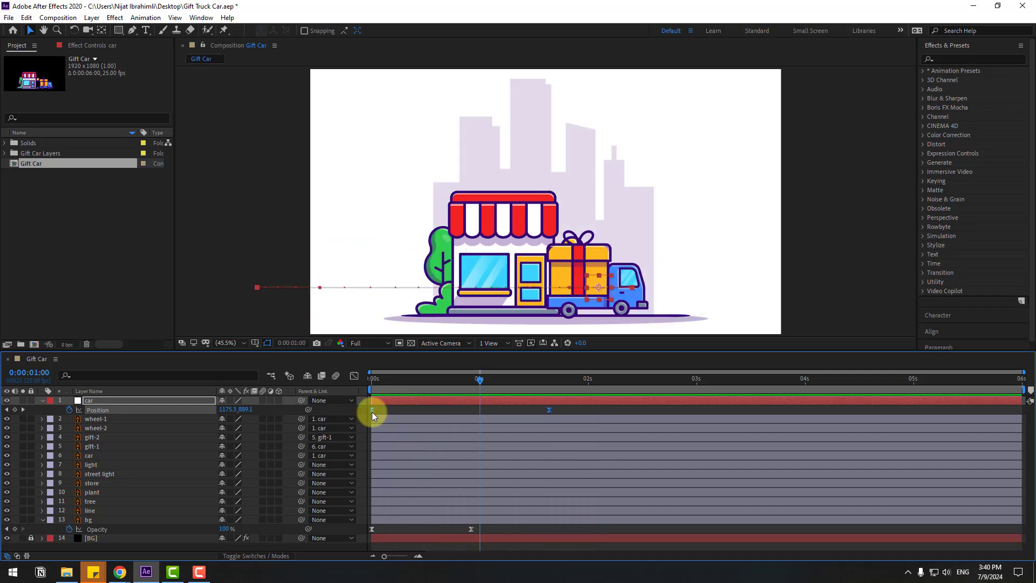
{"action": "left_click_drag", "start_coordinate": [371, 412], "coordinate": [712, 416]}
{"action": "key", "text": "ctrl+shift+a"}
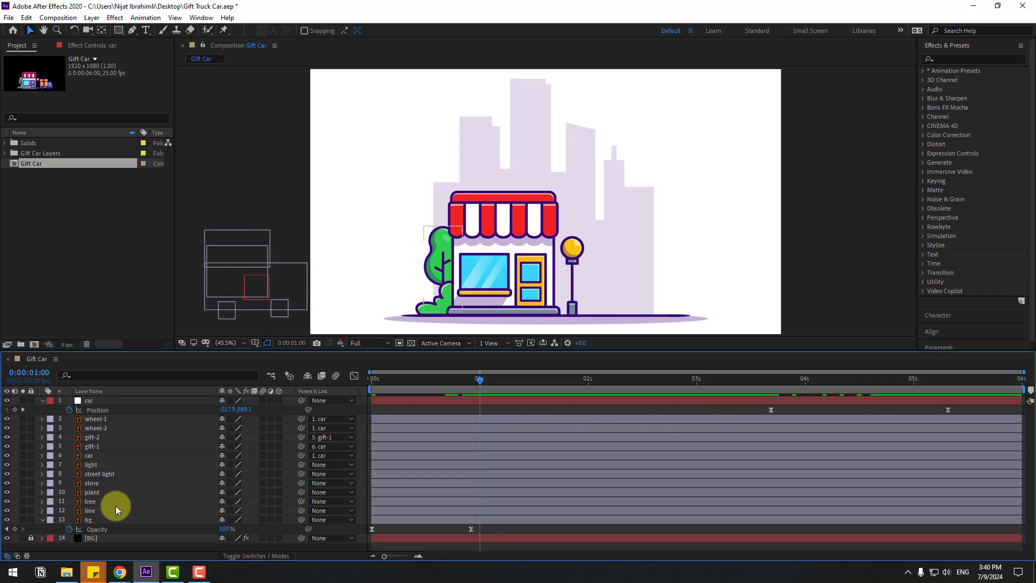
- Solo the store layer and move its anchor point to the bottom centre of the building's base
{"action": "left_click", "coordinate": [90, 485]}
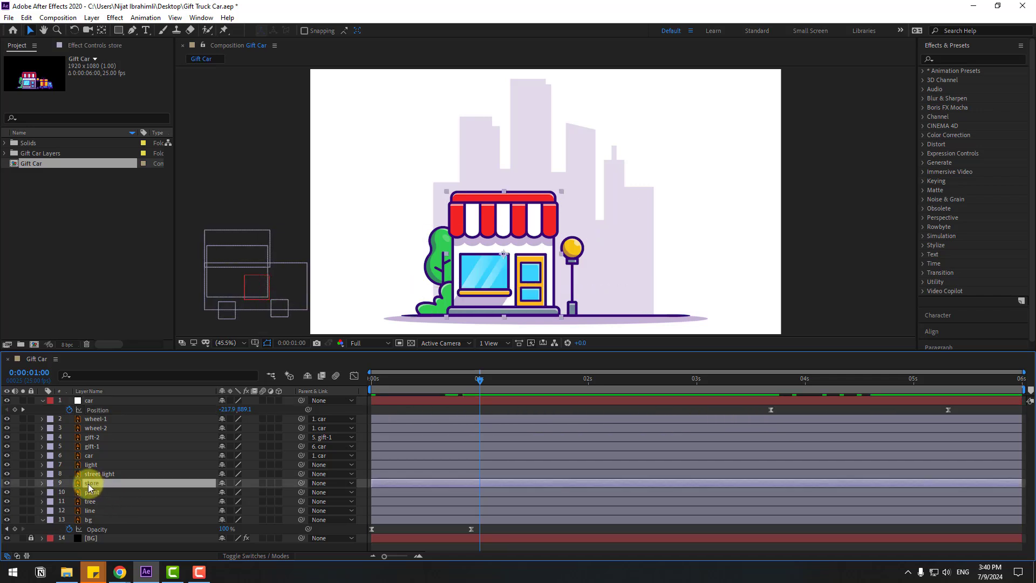
{"action": "left_click", "coordinate": [23, 483]}
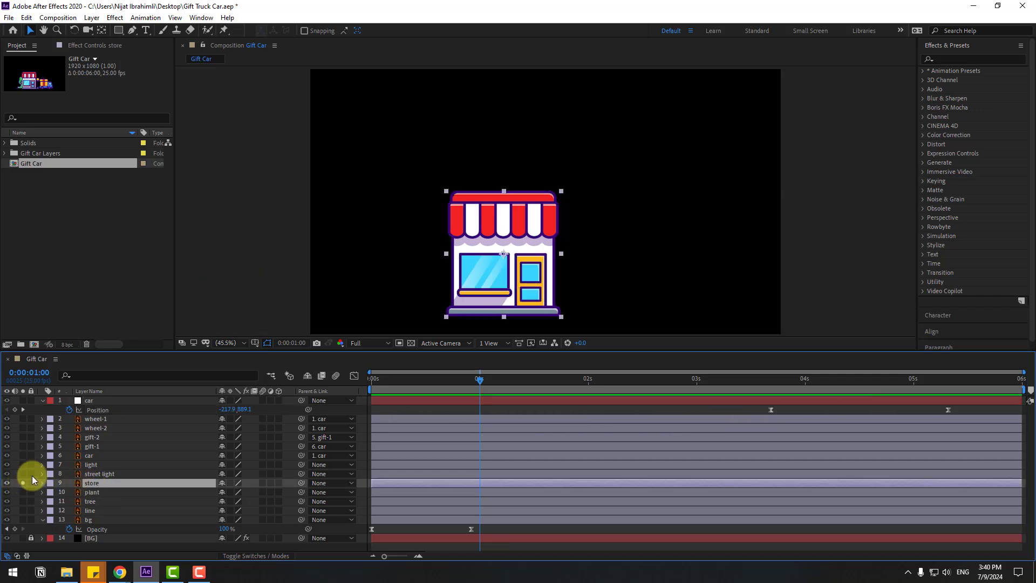
{"action": "left_click", "coordinate": [101, 31]}
{"action": "scroll", "coordinate": [545, 173], "scroll_direction": "up", "scroll_amount": 3}
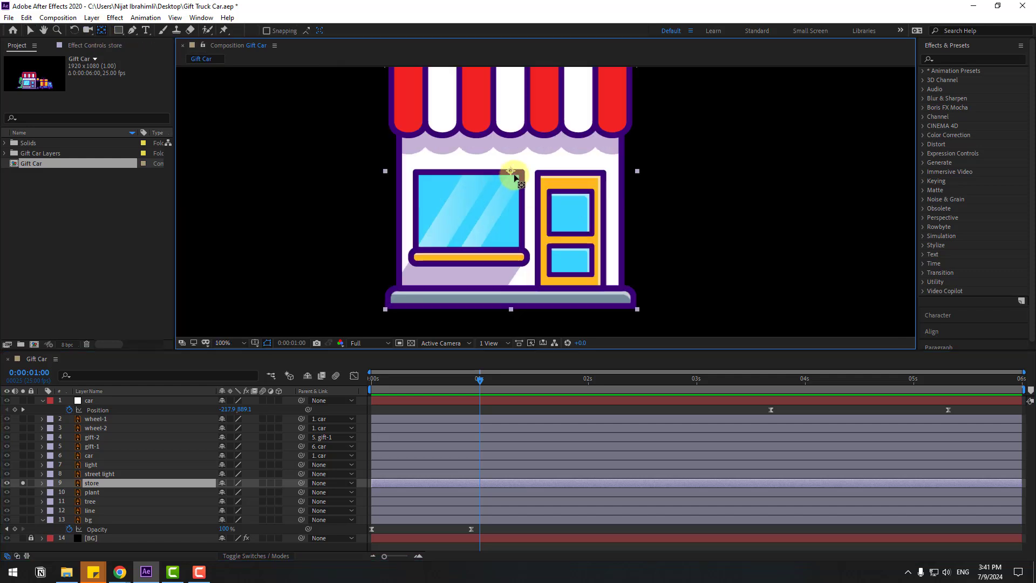
{"action": "left_click_drag", "start_coordinate": [511, 173], "coordinate": [505, 303]}
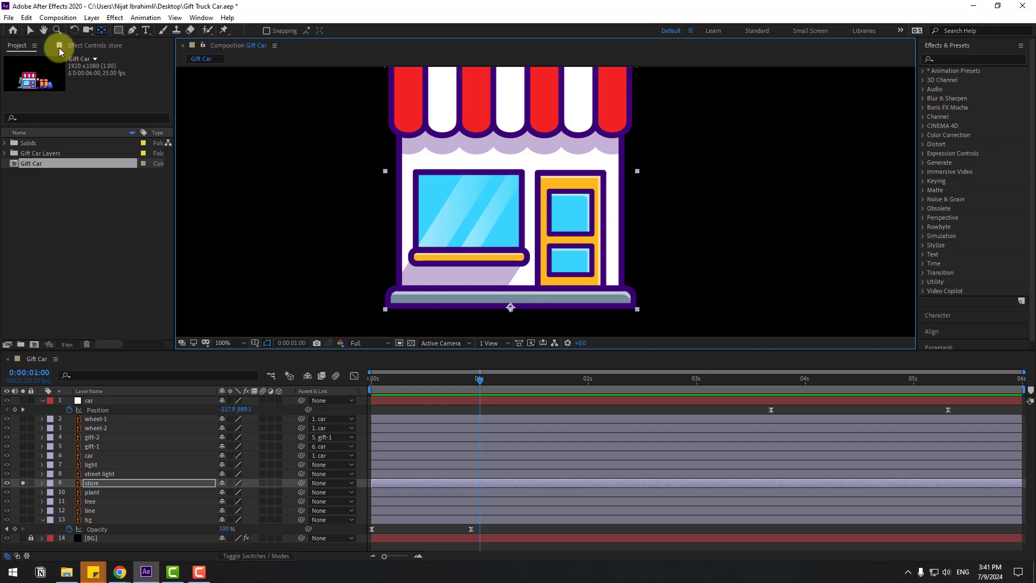
{"action": "left_click", "coordinate": [30, 31]}
{"action": "scroll", "coordinate": [370, 302], "scroll_direction": "down", "scroll_amount": 2}
{"action": "left_click_drag", "start_coordinate": [468, 177], "coordinate": [441, 235]}
- Keyframe the store's Position at 0:00:00:00 with Y 1614.2, below the frame, and unsolo the layer
{"action": "left_click_drag", "start_coordinate": [465, 381], "coordinate": [361, 381]}
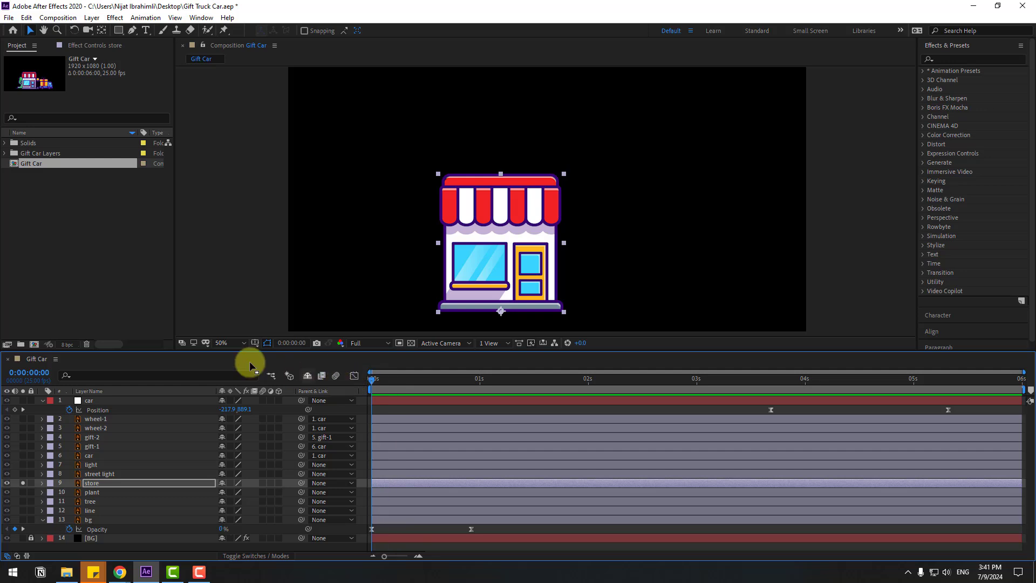
{"action": "left_click", "coordinate": [231, 345]}
{"action": "left_click", "coordinate": [231, 365]}
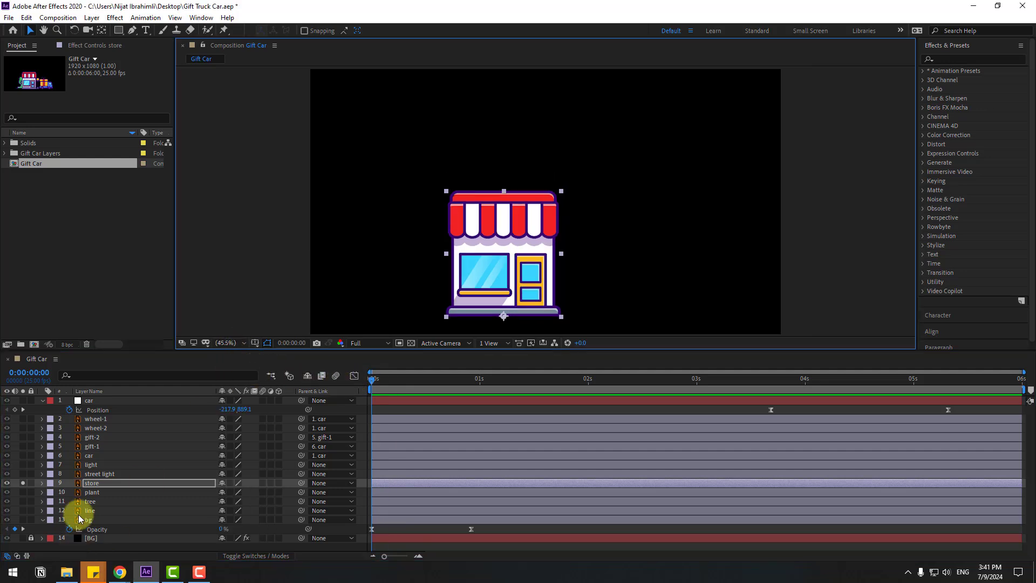
{"action": "left_click", "coordinate": [98, 481]}
{"action": "key", "text": "p"}
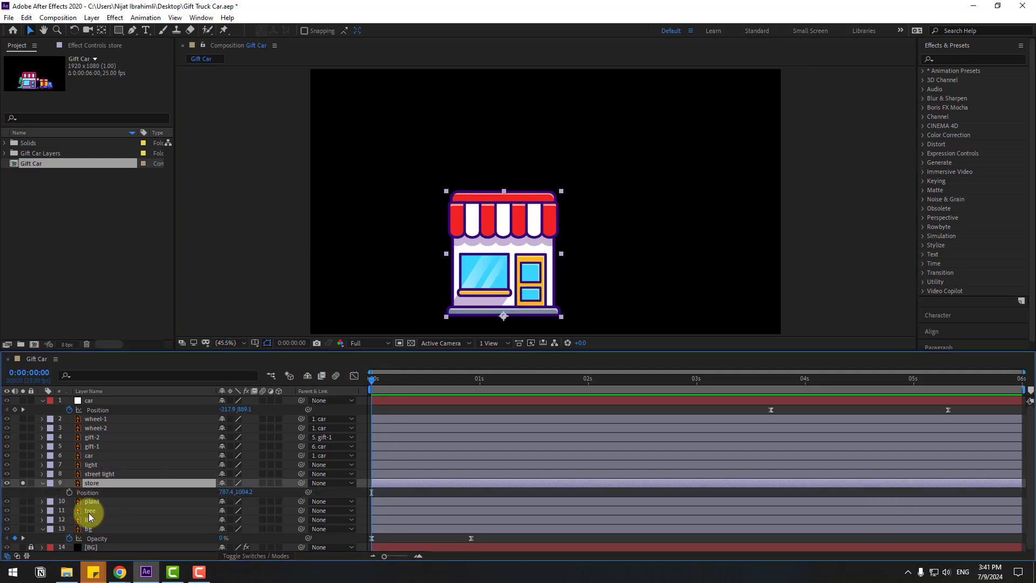
{"action": "left_click", "coordinate": [69, 492]}
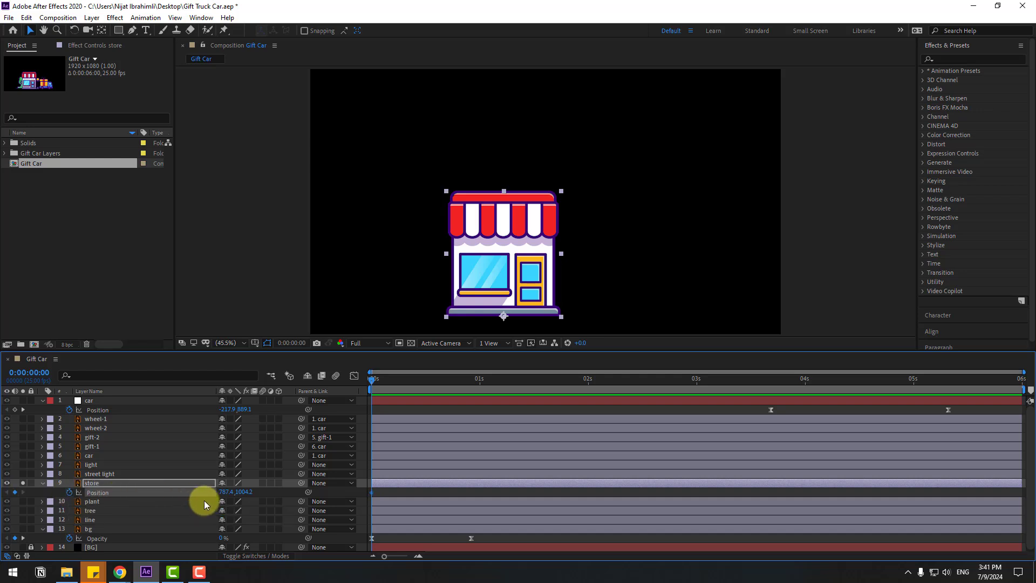
{"action": "left_click_drag", "start_coordinate": [249, 493], "coordinate": [399, 479]}
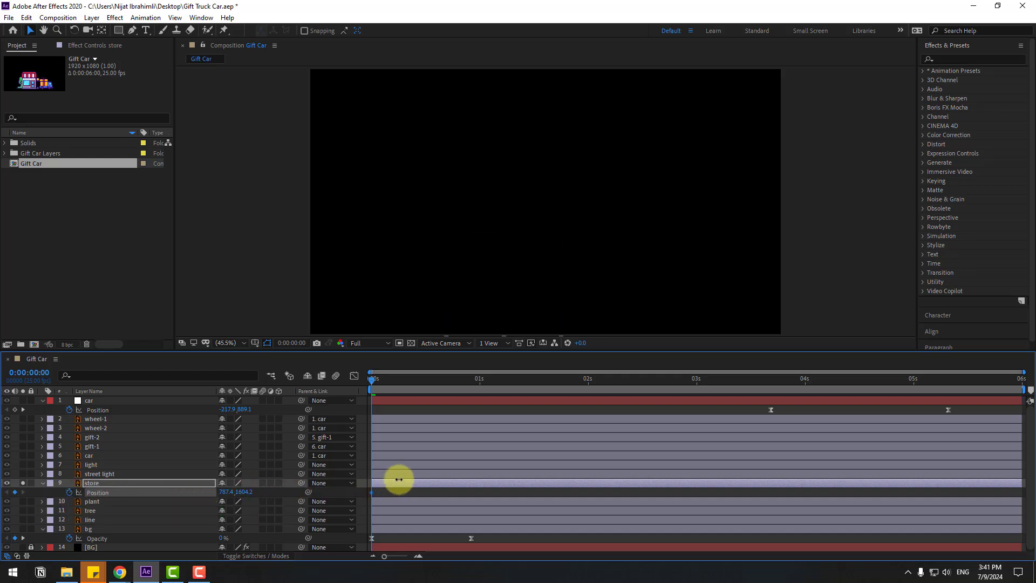
{"action": "left_click", "coordinate": [22, 483]}
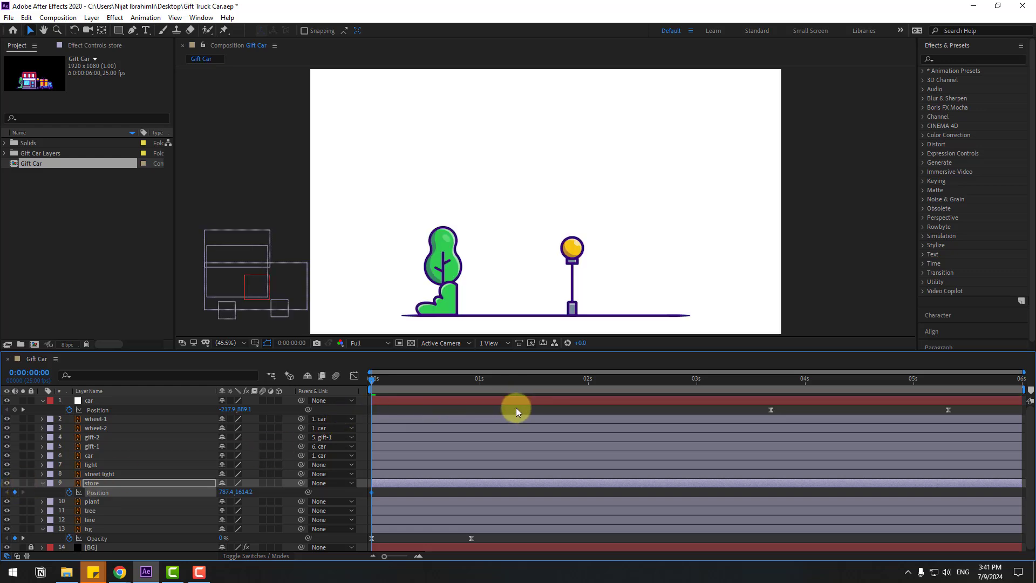
- Keyframe the store's Position to rise to Y 594.2 at 0:00:00:10 and land at Y 997.5 at 0:00:00:20
{"action": "key", "text": "shift+Page_Down"}
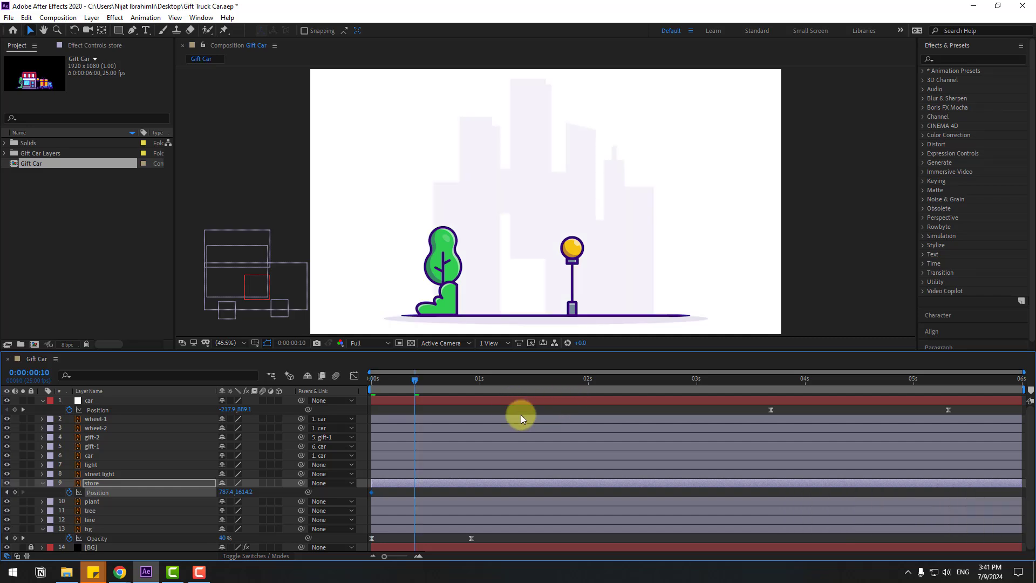
{"action": "left_click_drag", "start_coordinate": [244, 492], "coordinate": [491, 456]}
{"action": "key", "text": "shift+Page_Down"}
{"action": "scroll", "coordinate": [558, 288], "scroll_direction": "up", "scroll_amount": 8}
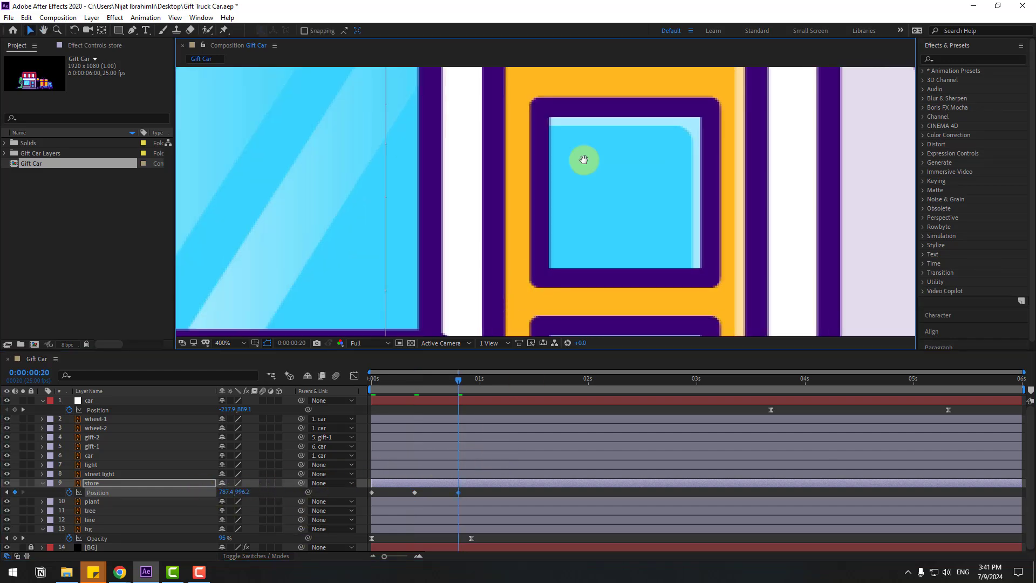
{"action": "left_click_drag", "start_coordinate": [584, 160], "coordinate": [648, 73]}
{"action": "left_click_drag", "start_coordinate": [526, 316], "coordinate": [599, 153]}
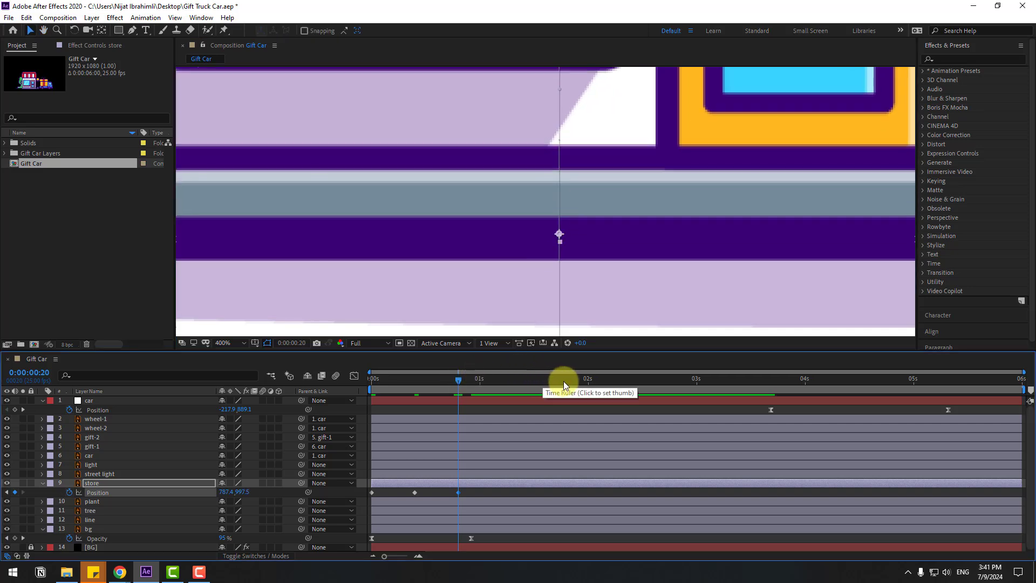
- Add a small bounce by nudging the store up to Y 992.5 at 0:00:00:23
{"action": "key", "text": "Page_Down"}
{"action": "key", "text": "Page_Down"}
{"action": "key", "text": "Page_Down"}
{"action": "key", "text": "Up"}
{"action": "key", "text": "Up"}
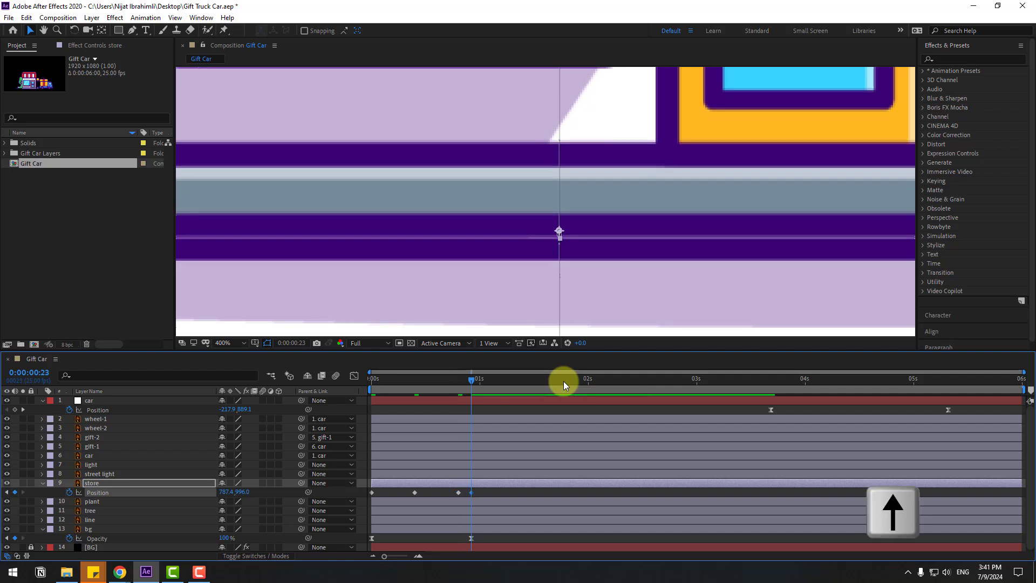
{"action": "key", "text": "Up"}
{"action": "key", "text": "Up"}
{"action": "key", "text": "Up"}
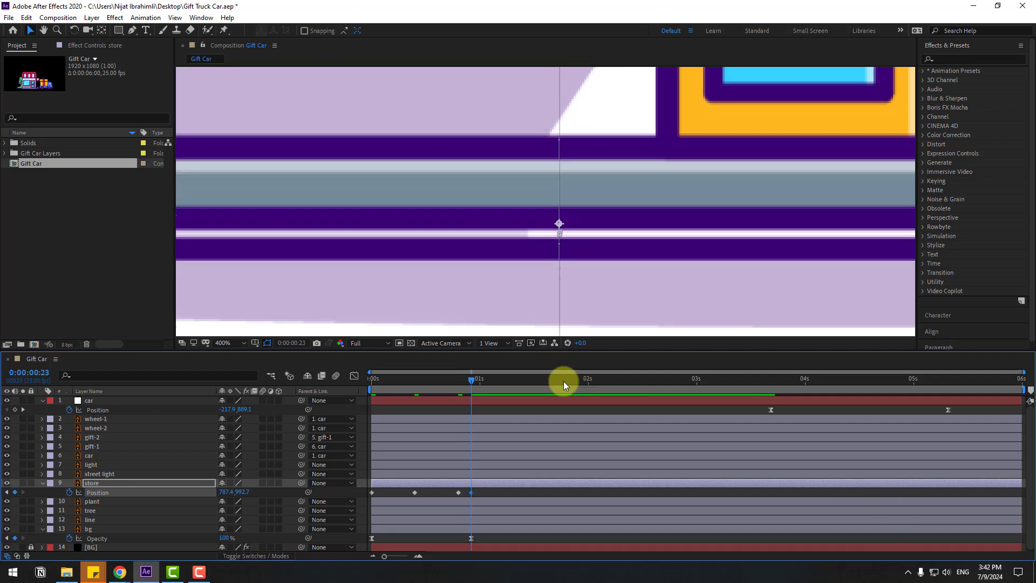
- Lower the store back onto the ground line at Y 997.5 at 0:00:01:01
{"action": "key", "text": "Page_Down"}
{"action": "key", "text": "Page_Down"}
{"action": "key", "text": "Page_Down"}
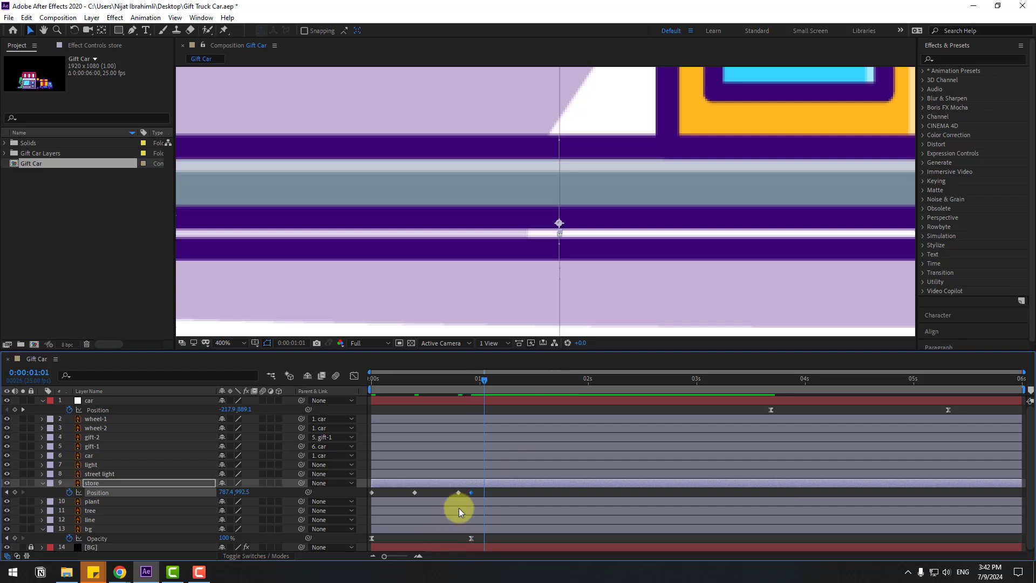
{"action": "key", "text": "Down"}
{"action": "key", "text": "Down"}
{"action": "key", "text": "Down"}
{"action": "key", "text": "Down"}
{"action": "key", "text": "Down"}
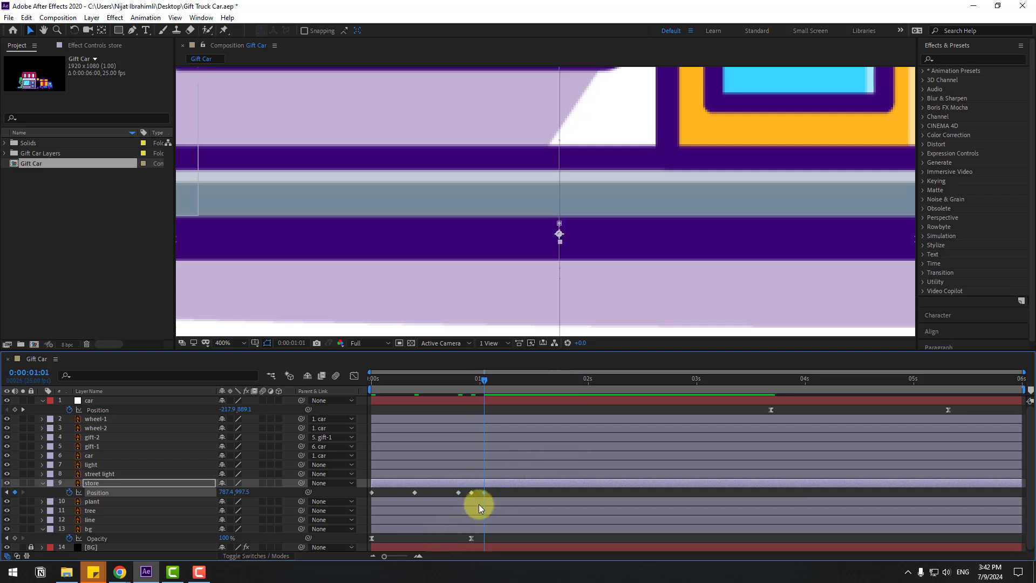
- Apply Easy Ease to all of the store's Position keyframes and preview the bounce with the whole frame in view
{"action": "right_click", "coordinate": [372, 492]}
{"action": "mouse_move", "coordinate": [378, 488]}
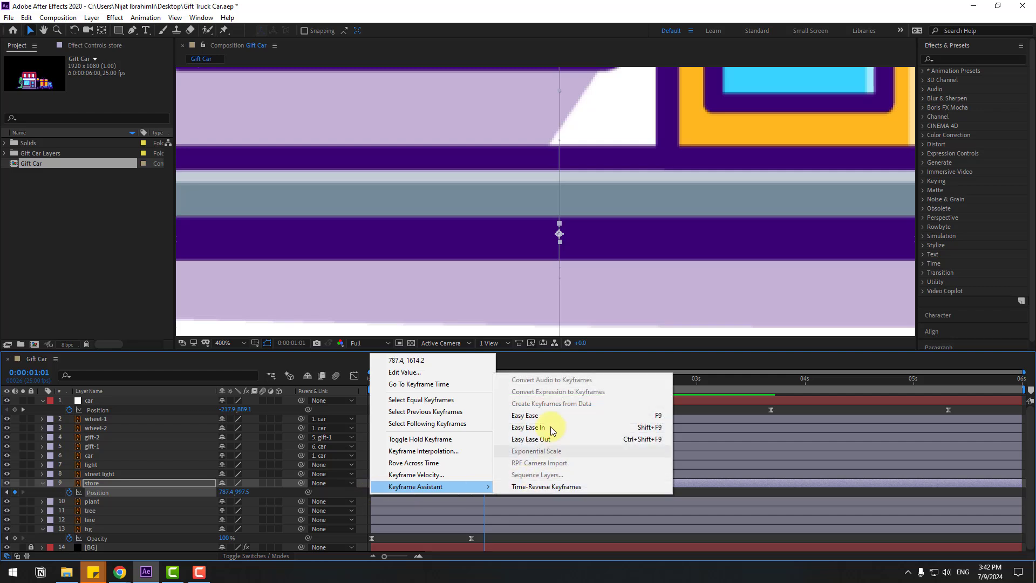
{"action": "left_click", "coordinate": [543, 416]}
{"action": "left_click", "coordinate": [241, 341]}
{"action": "left_click", "coordinate": [240, 365]}
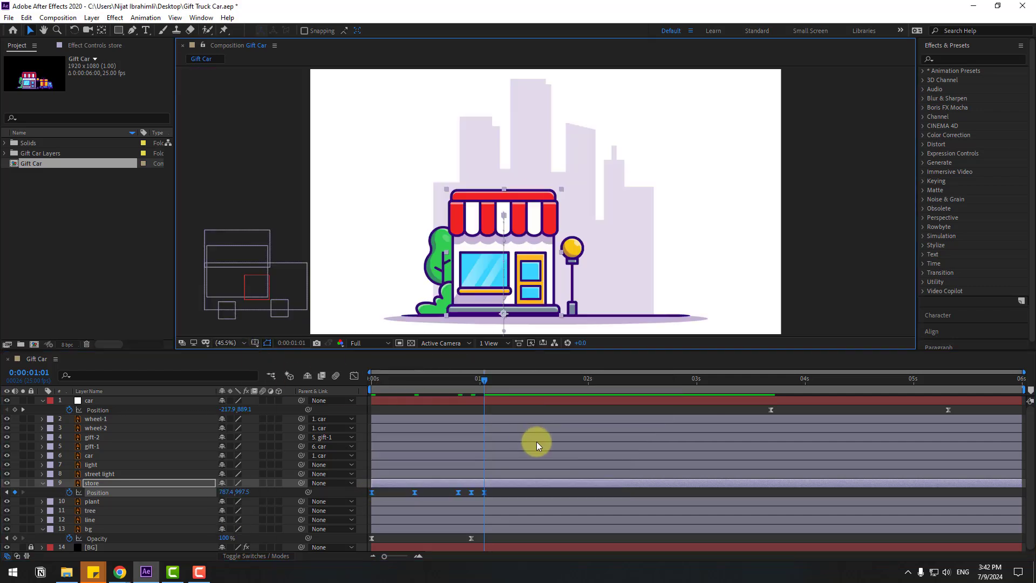
{"action": "key", "text": "space"}
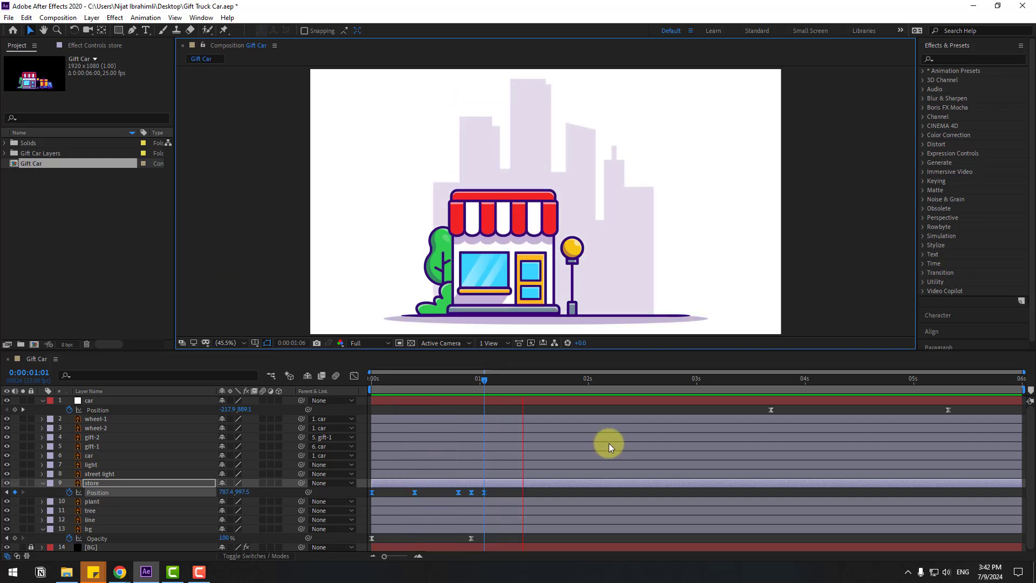
{"action": "key", "text": "space"}
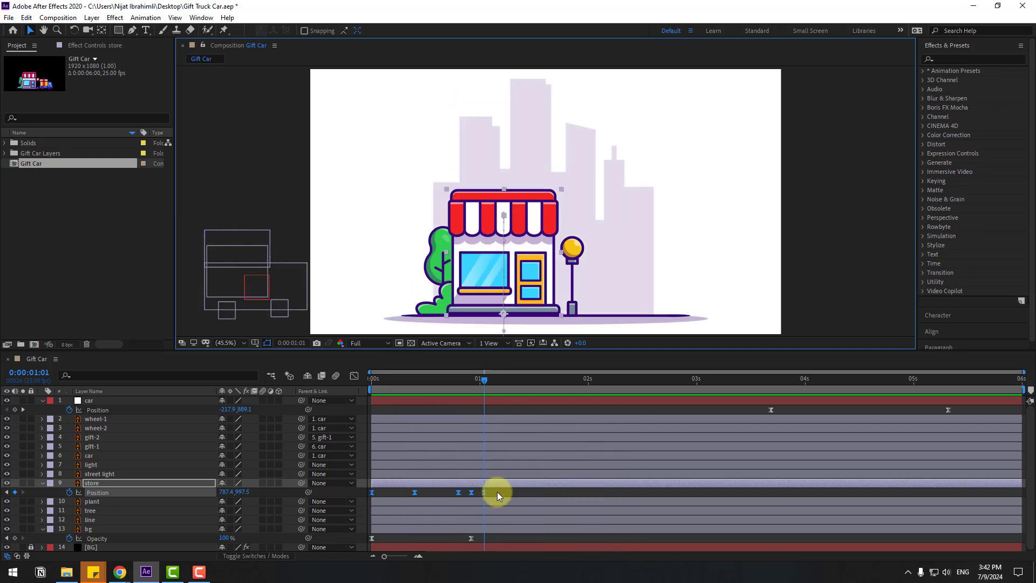
- Set the spatial interpolation of all the store's Position keyframes to Linear
{"action": "left_click_drag", "start_coordinate": [497, 491], "coordinate": [365, 500]}
{"action": "right_click", "coordinate": [415, 492]}
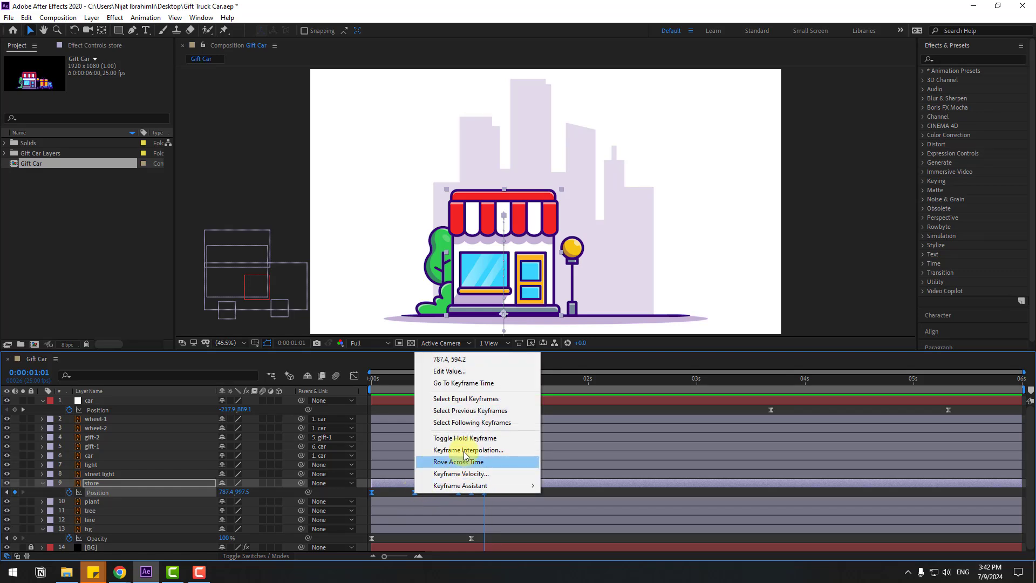
{"action": "left_click", "coordinate": [509, 449]}
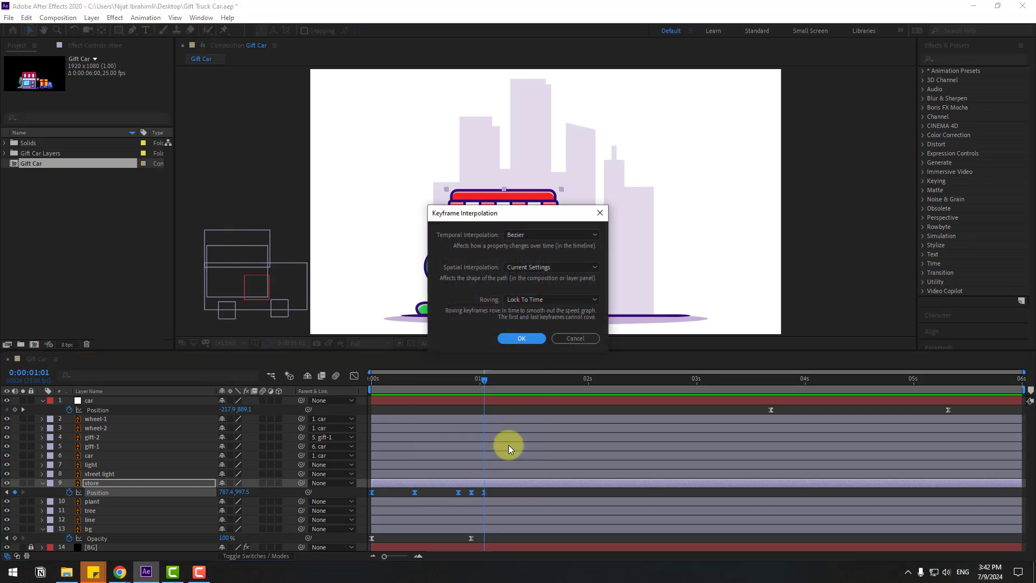
{"action": "left_click", "coordinate": [529, 267]}
{"action": "left_click", "coordinate": [538, 287]}
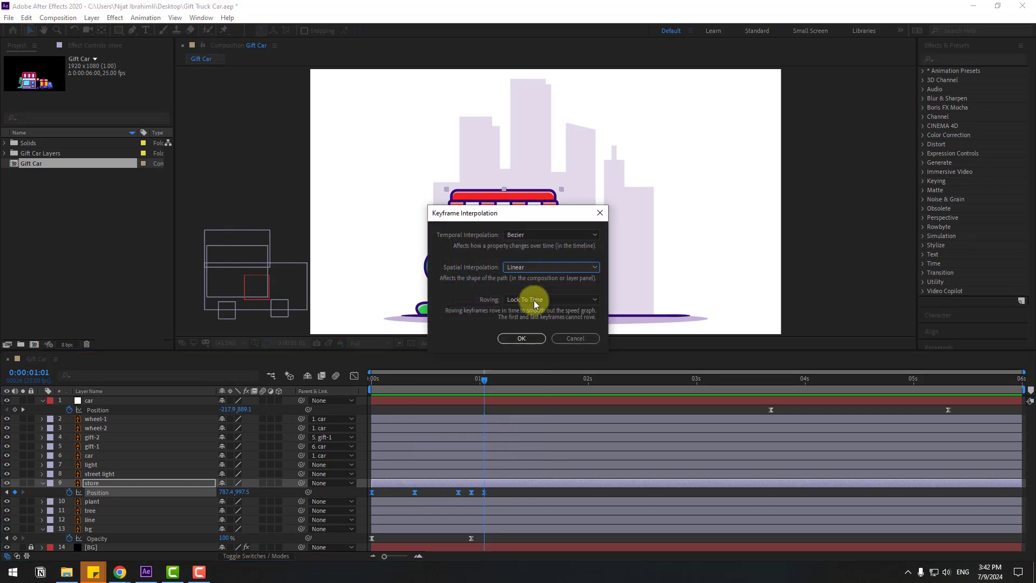
{"action": "left_click", "coordinate": [521, 339]}
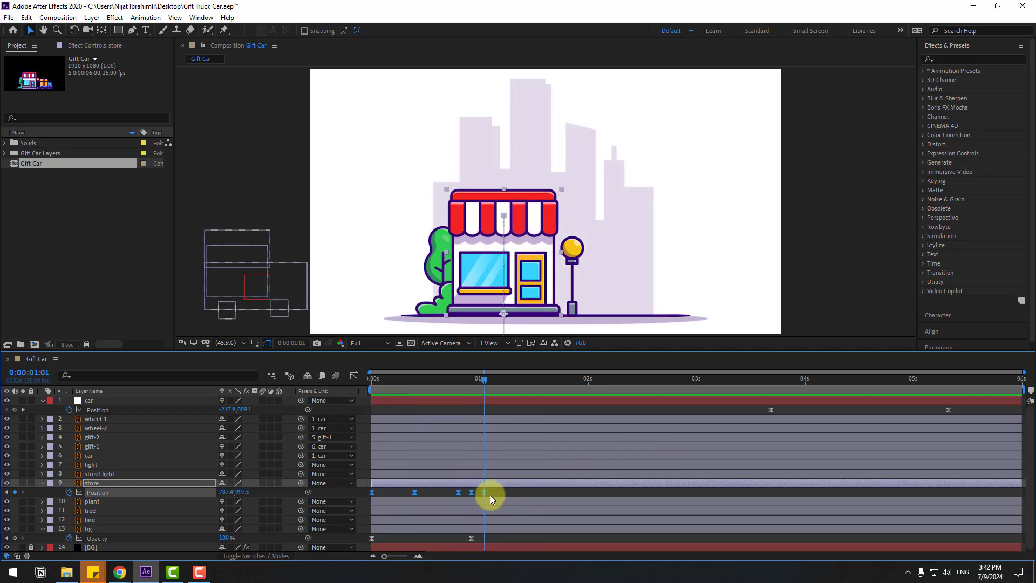
- Reshape the store's Position speed graph so it slows into and out of the 0:00:00:10 peak, and preview from the start
{"action": "left_click", "coordinate": [354, 376]}
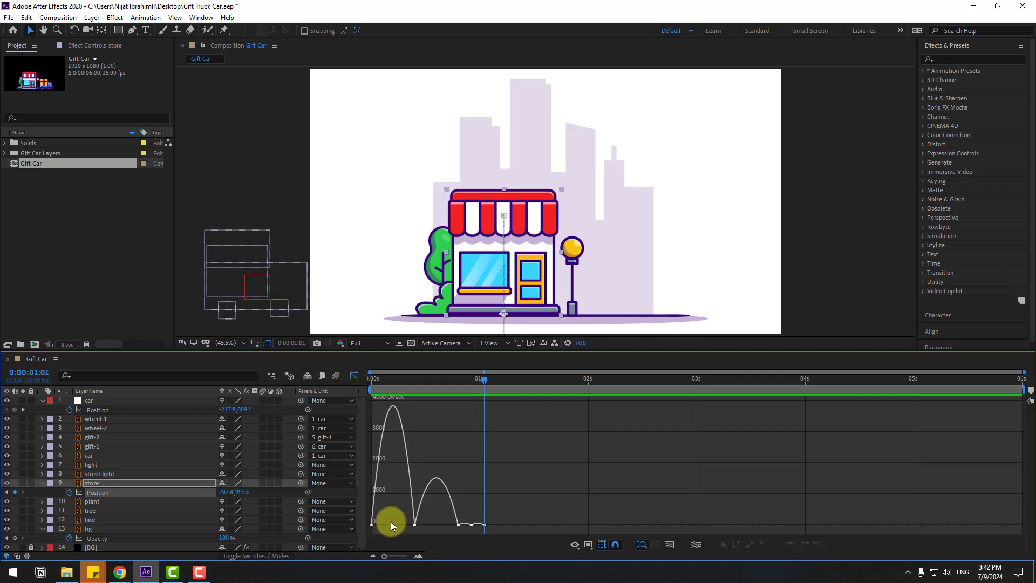
{"action": "left_click_drag", "start_coordinate": [408, 526], "coordinate": [442, 526]}
{"action": "left_click", "coordinate": [420, 525]}
{"action": "key", "text": "space"}
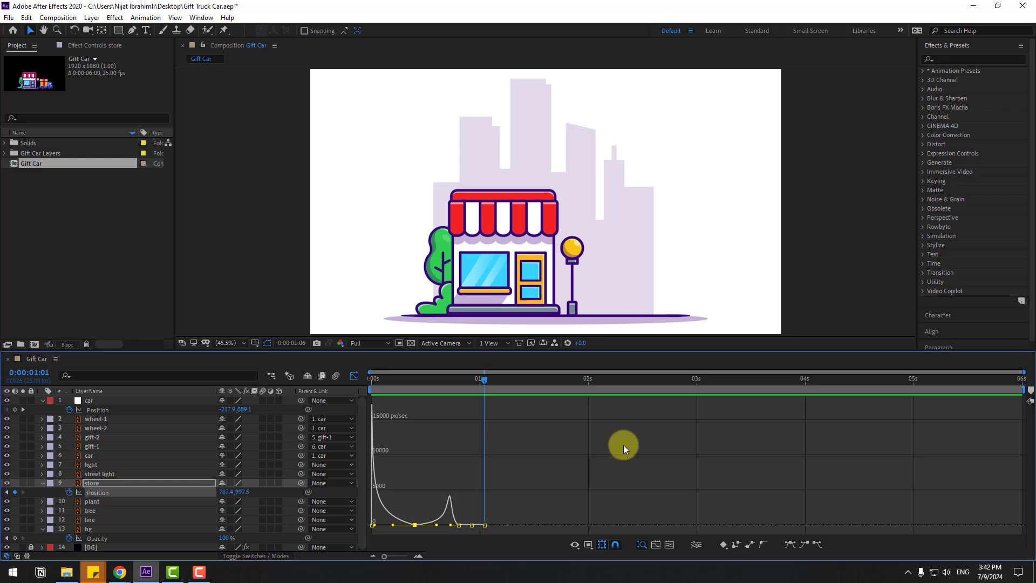
{"action": "key", "text": "space"}
{"action": "left_click", "coordinate": [354, 375]}
{"action": "left_click_drag", "start_coordinate": [477, 379], "coordinate": [370, 398]}
{"action": "key", "text": "space"}
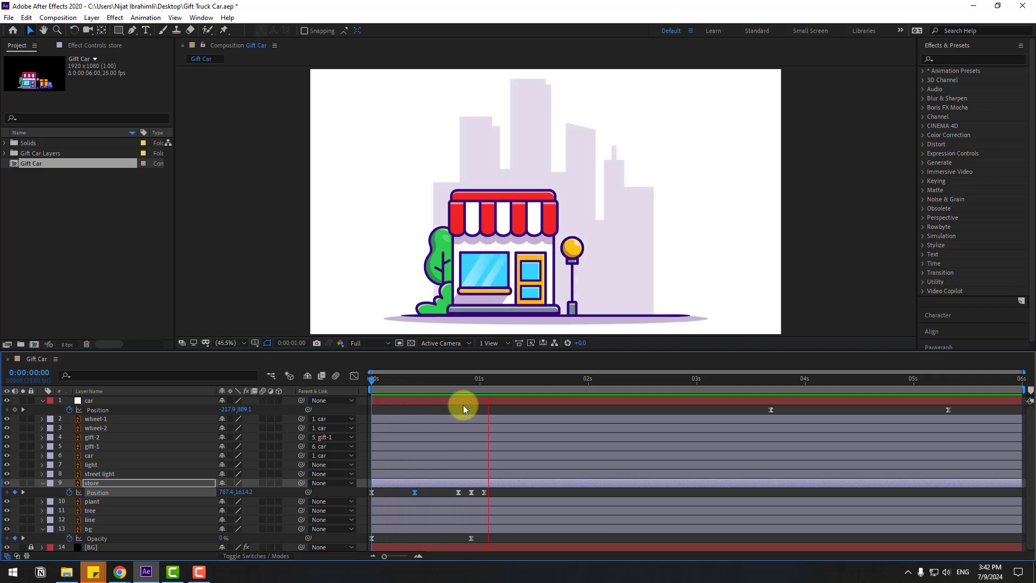
- Keyframe the store's unlinked Scale at 66, 100% at the start and hold that value at 0:00:00:10
{"action": "left_click", "coordinate": [390, 380]}
{"action": "left_click", "coordinate": [394, 381]}
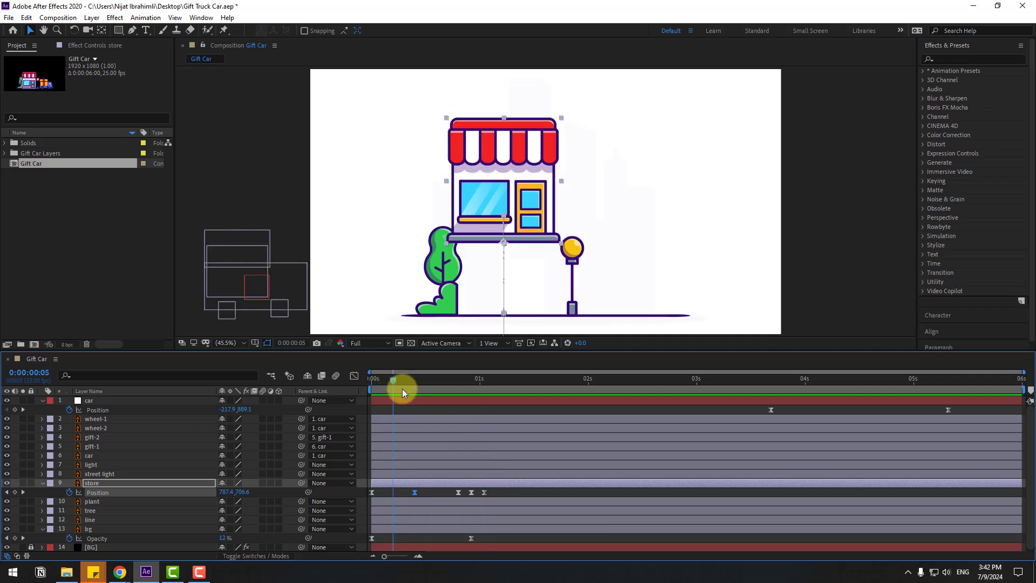
{"action": "key", "text": "shift+s"}
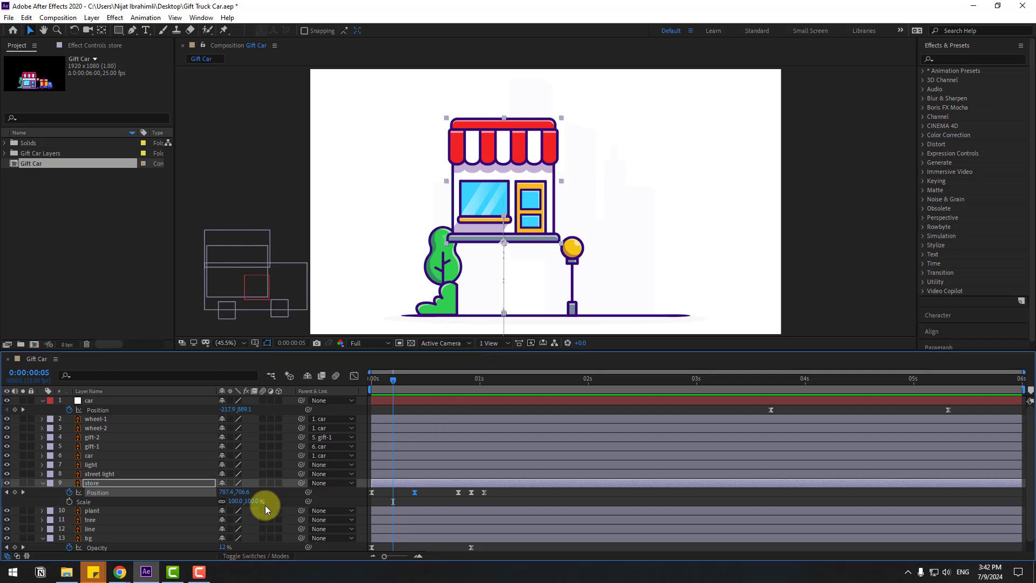
{"action": "left_click", "coordinate": [83, 501]}
{"action": "left_click_drag", "start_coordinate": [234, 502], "coordinate": [215, 500]}
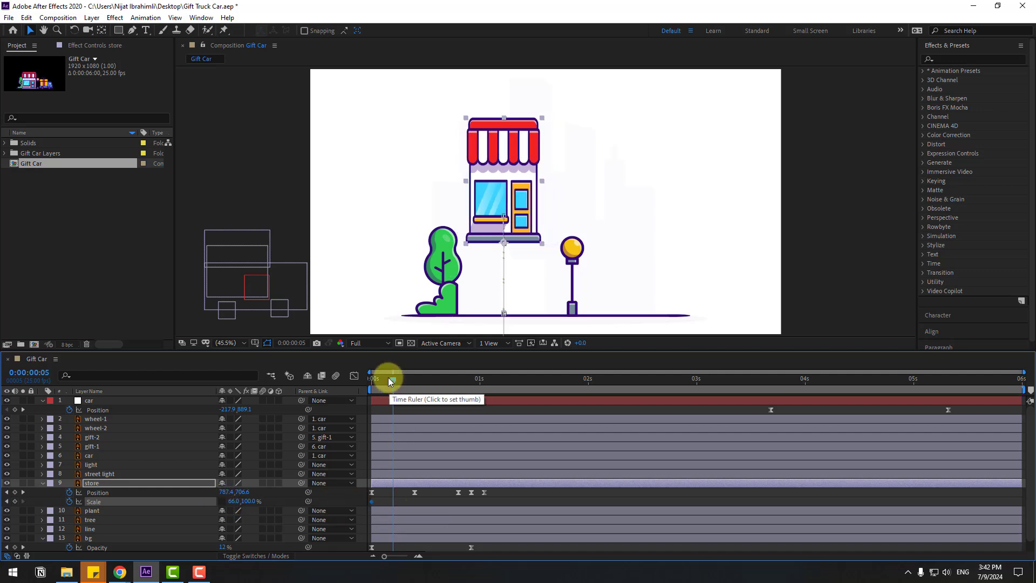
{"action": "left_click_drag", "start_coordinate": [388, 377], "coordinate": [413, 386]}
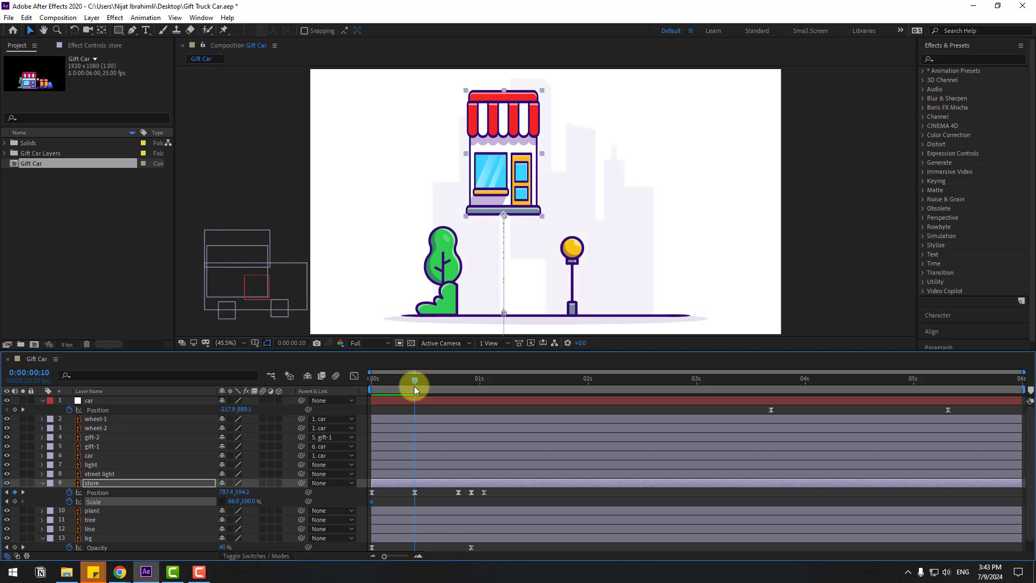
{"action": "left_click", "coordinate": [14, 502]}
- Squash the store on landing by setting its Scale to 110, 80% at 0:00:00:20
{"action": "left_click_drag", "start_coordinate": [416, 378], "coordinate": [461, 381]}
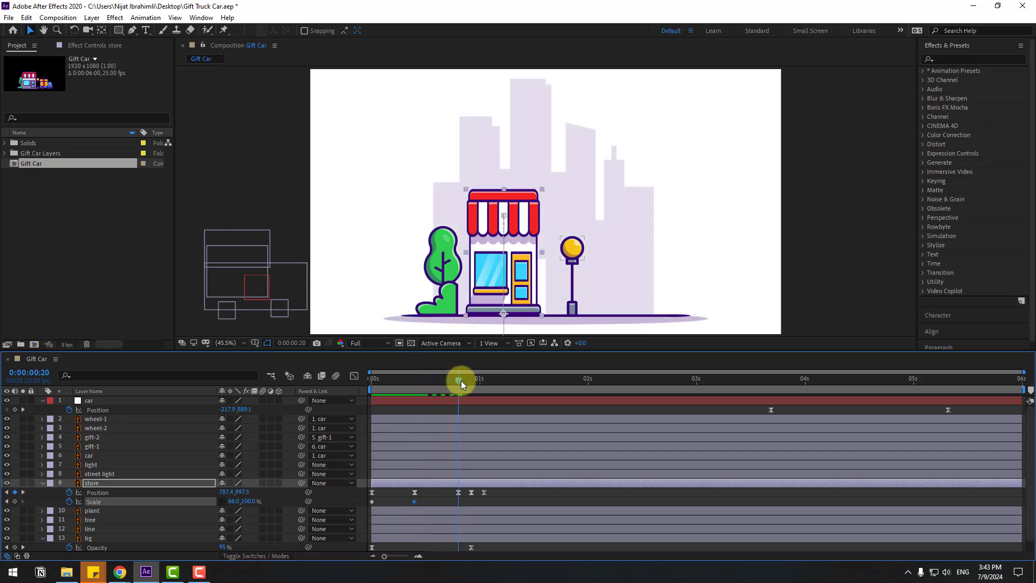
{"action": "left_click", "coordinate": [238, 501]}
{"action": "type", "text": "110"}
{"action": "key", "text": "Return"}
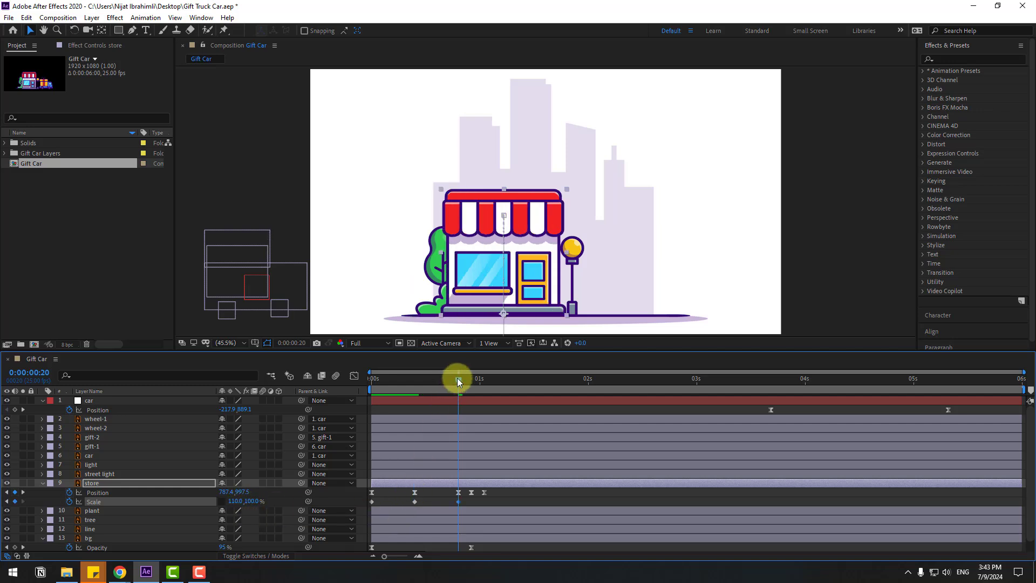
{"action": "left_click", "coordinate": [252, 501]}
{"action": "type", "text": "80"}
{"action": "key", "text": "Return"}
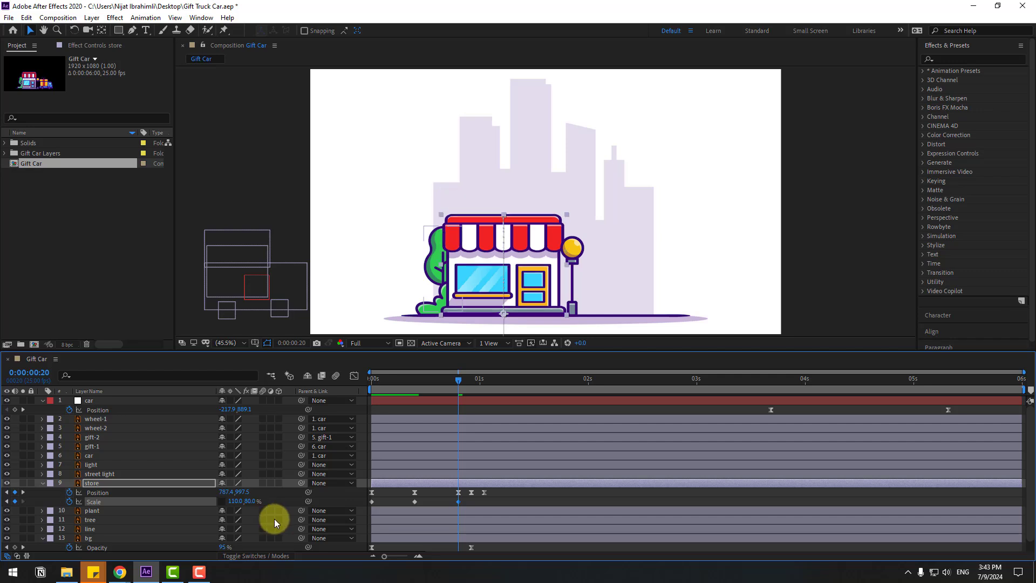
- Stretch the store on its rebound by setting its Scale to 95, 105% at 0:00:00:23
{"action": "left_click_drag", "start_coordinate": [393, 381], "coordinate": [472, 388]}
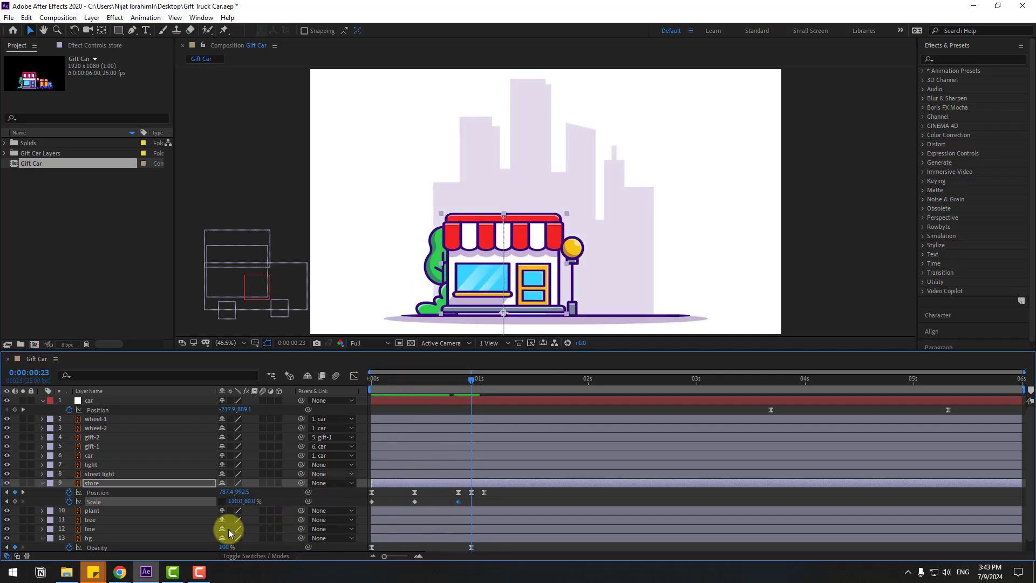
{"action": "left_click", "coordinate": [236, 502]}
{"action": "type", "text": "95"}
{"action": "key", "text": "Return"}
{"action": "left_click", "coordinate": [246, 503]}
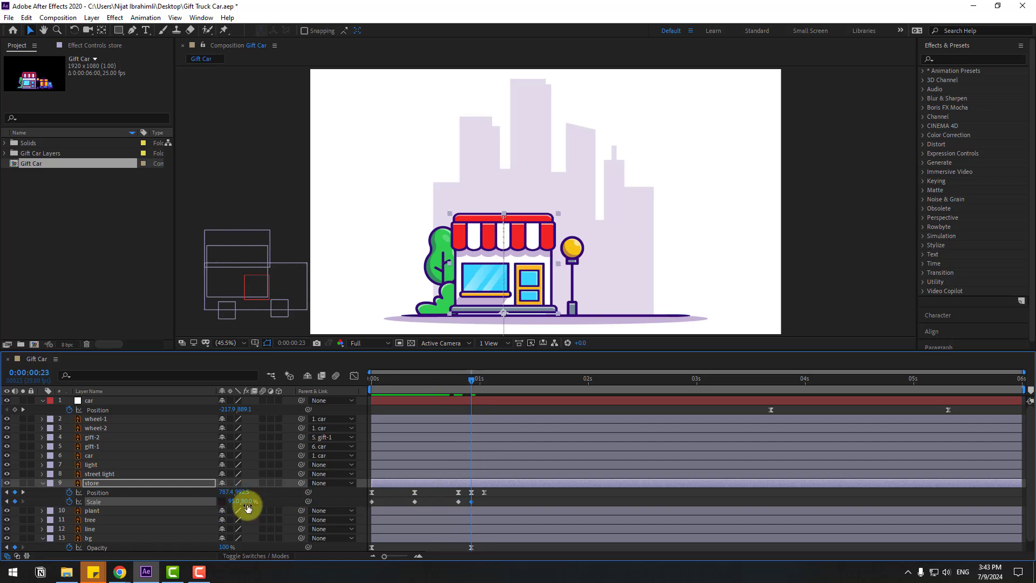
{"action": "type", "text": "105"}
{"action": "key", "text": "Return"}
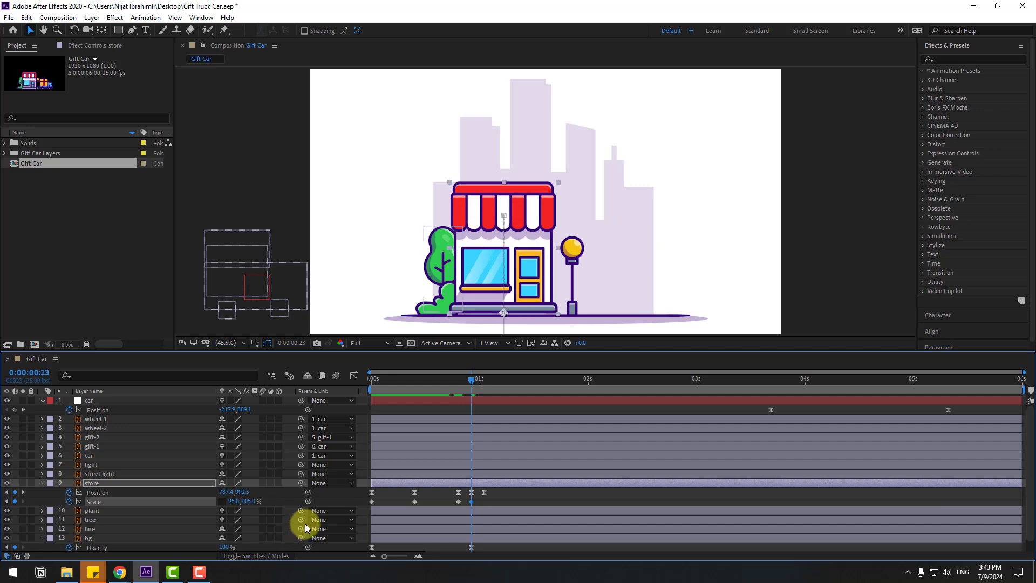
- Return the store to its normal proportions by setting its Scale to 100, 100% at 0:00:01:01
{"action": "left_click_drag", "start_coordinate": [449, 381], "coordinate": [484, 383]}
{"action": "left_click", "coordinate": [248, 501]}
{"action": "left_click", "coordinate": [231, 501]}
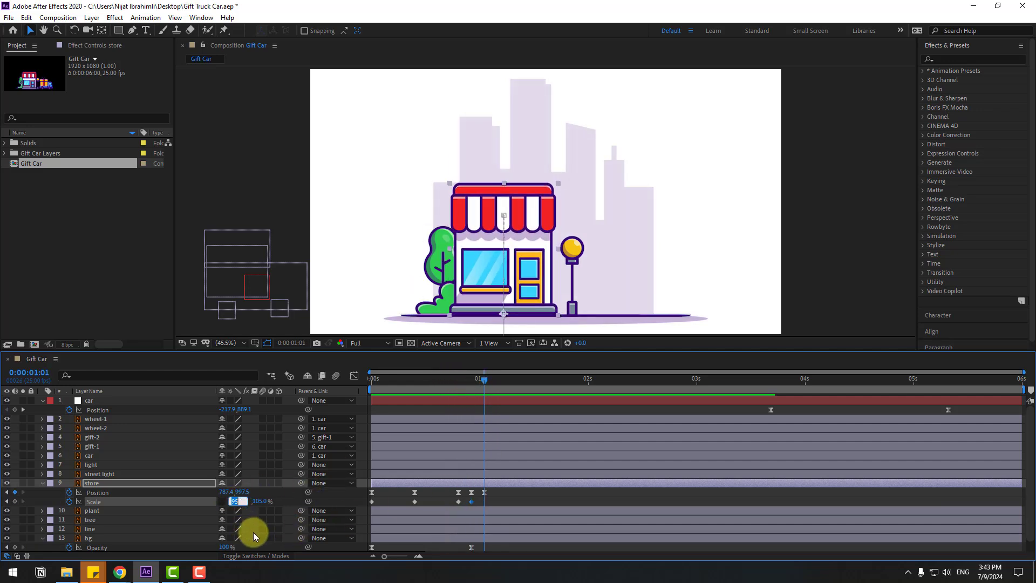
{"action": "type", "text": "100"}
{"action": "key", "text": "Return"}
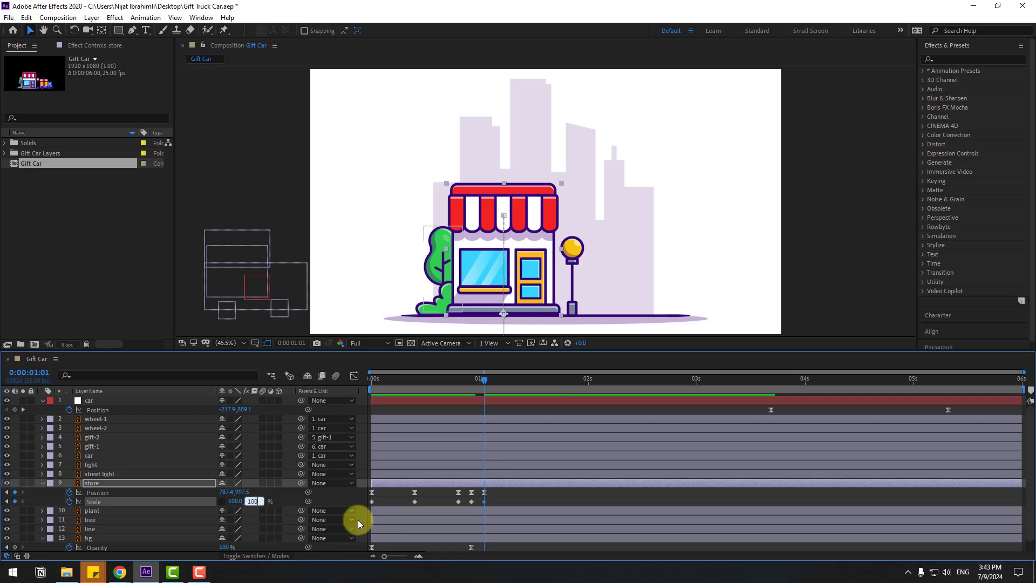
{"action": "key", "text": "Return"}
- Apply Easy Ease to all of the store's Scale keyframes
{"action": "left_click_drag", "start_coordinate": [527, 492], "coordinate": [475, 506]}
{"action": "left_click_drag", "start_coordinate": [364, 507], "coordinate": [371, 501]}
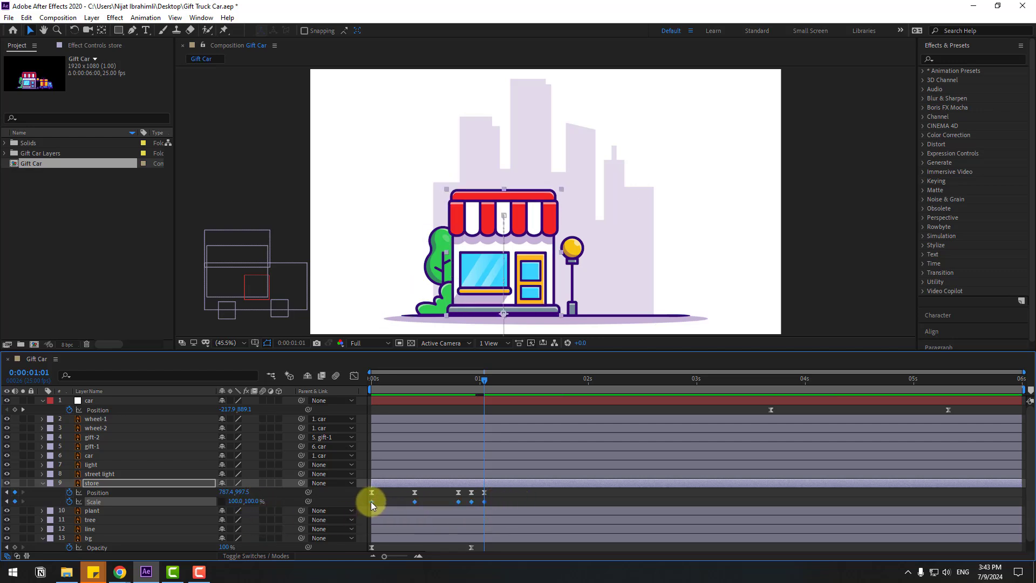
{"action": "right_click", "coordinate": [370, 501]}
{"action": "mouse_move", "coordinate": [399, 493]}
{"action": "left_click", "coordinate": [544, 423]}
{"action": "left_click", "coordinate": [544, 422]}
- Spread the store's last three Scale keyframes to span about 0:00:00:18 to 0:00:01:03, and preview the motion
{"action": "mouse_move", "coordinate": [491, 501]}
{"action": "left_mouse_down"}
{"action": "mouse_move", "coordinate": [440, 513]}
{"action": "mouse_move", "coordinate": [503, 503]}
{"action": "mouse_move", "coordinate": [492, 506]}
{"action": "left_mouse_up"}
{"action": "scroll", "coordinate": [686, 250], "scroll_direction": "down", "scroll_amount": 4}
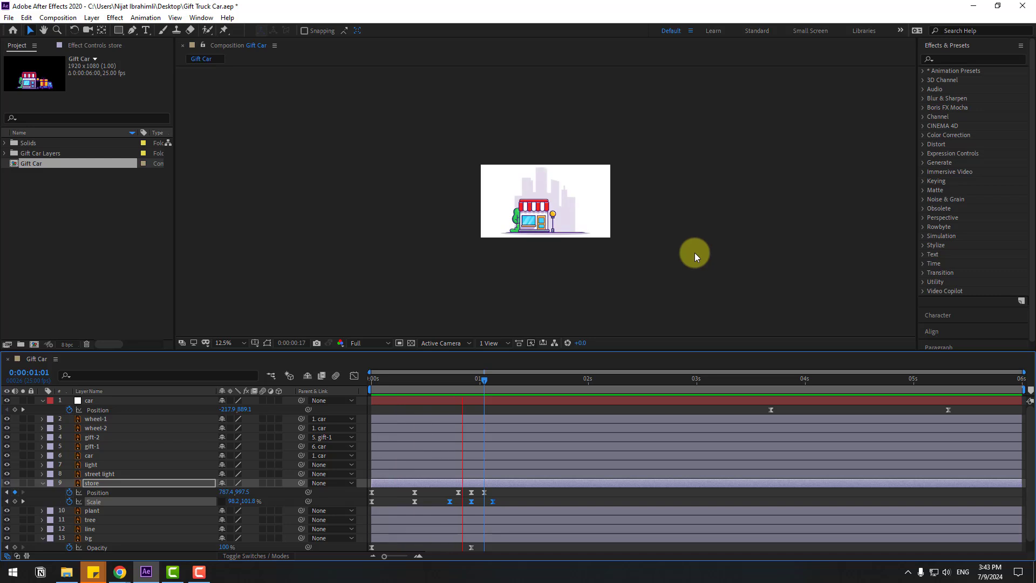
{"action": "scroll", "coordinate": [695, 252], "scroll_direction": "up", "scroll_amount": 3}
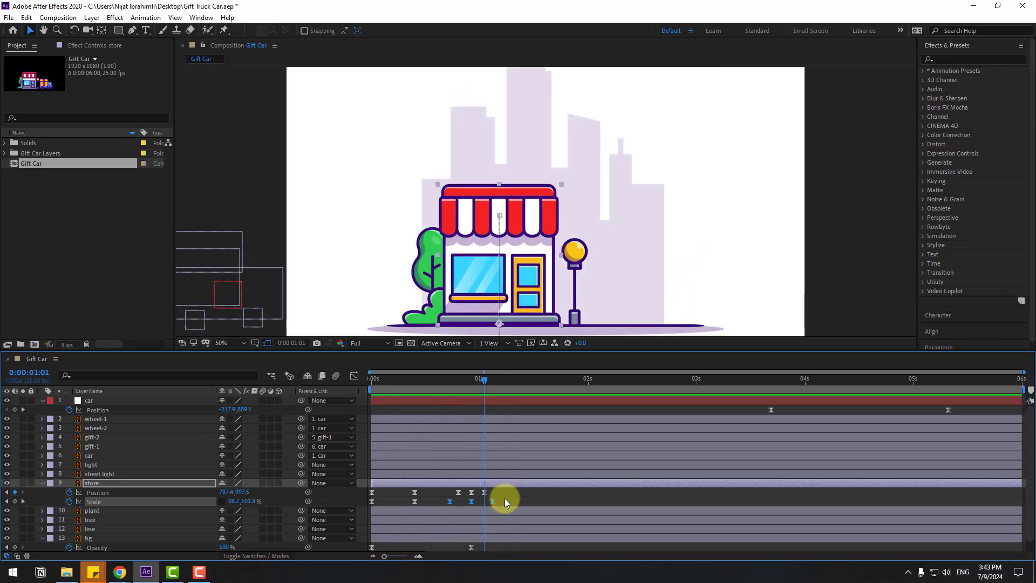
- Shift the store's Position and Scale keyframes after the start earlier, placing the jump's peak at about 0:00:00:06, and preview it
{"action": "left_click_drag", "start_coordinate": [515, 491], "coordinate": [398, 503]}
{"action": "left_click_drag", "start_coordinate": [502, 491], "coordinate": [420, 504]}
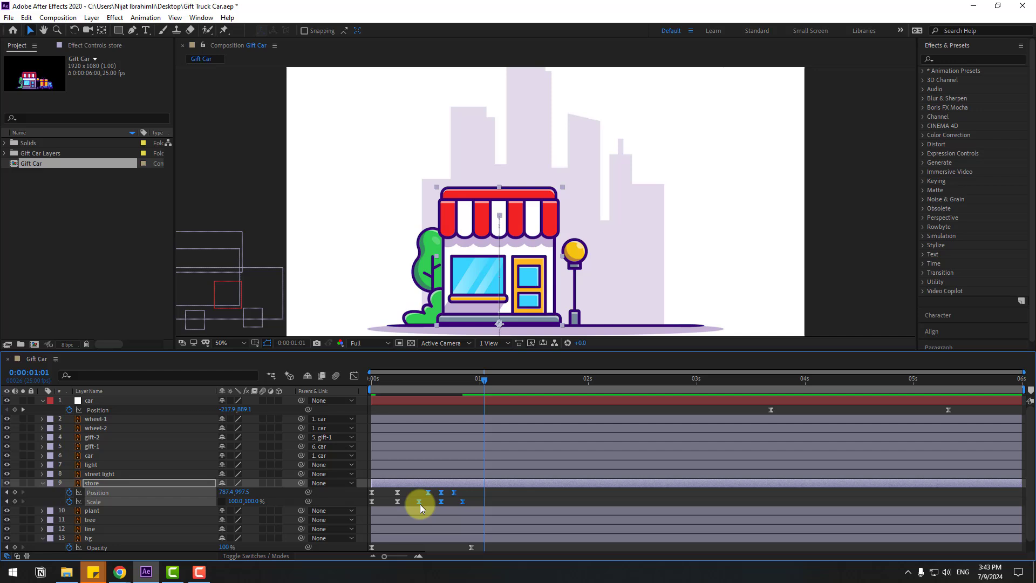
{"action": "left_click", "coordinate": [486, 499]}
{"action": "key", "text": "space"}
- Play the tightened store jump from the start of the composition and save the project
{"action": "key", "text": "space"}
{"action": "key", "text": "space"}
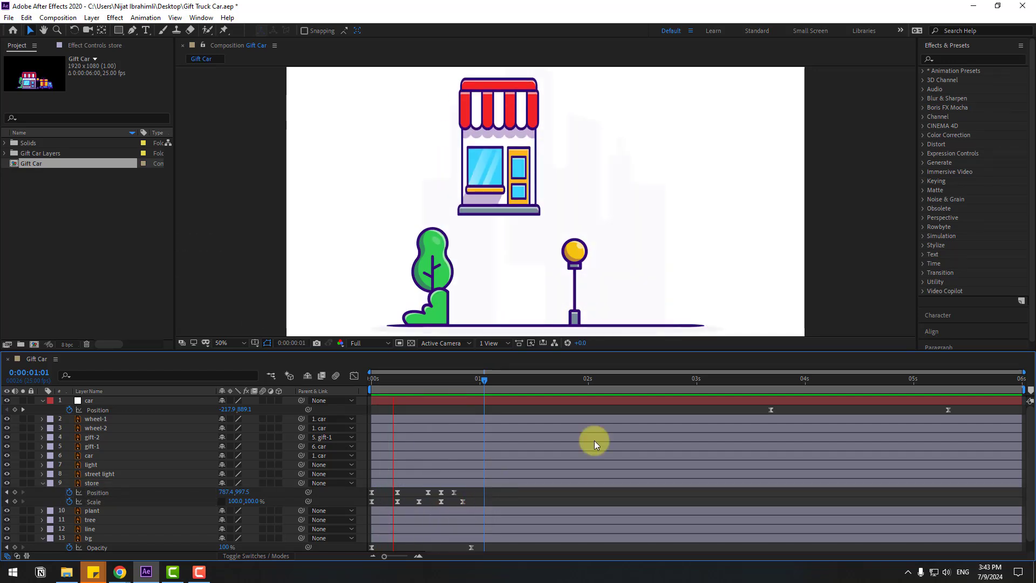
{"action": "left_click_drag", "start_coordinate": [484, 380], "coordinate": [293, 417]}
{"action": "key", "text": "space"}
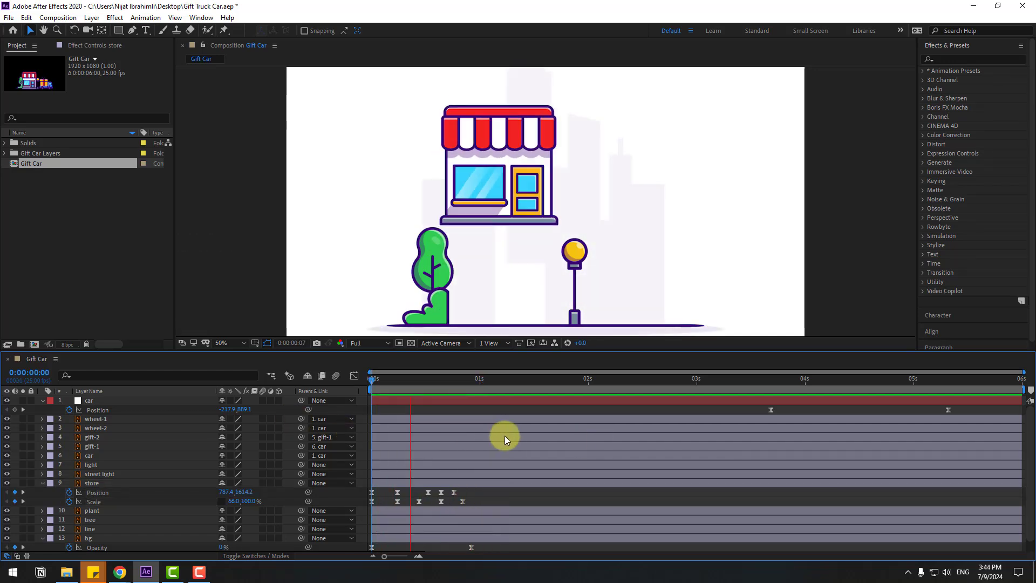
{"action": "key", "text": "ctrl+s"}
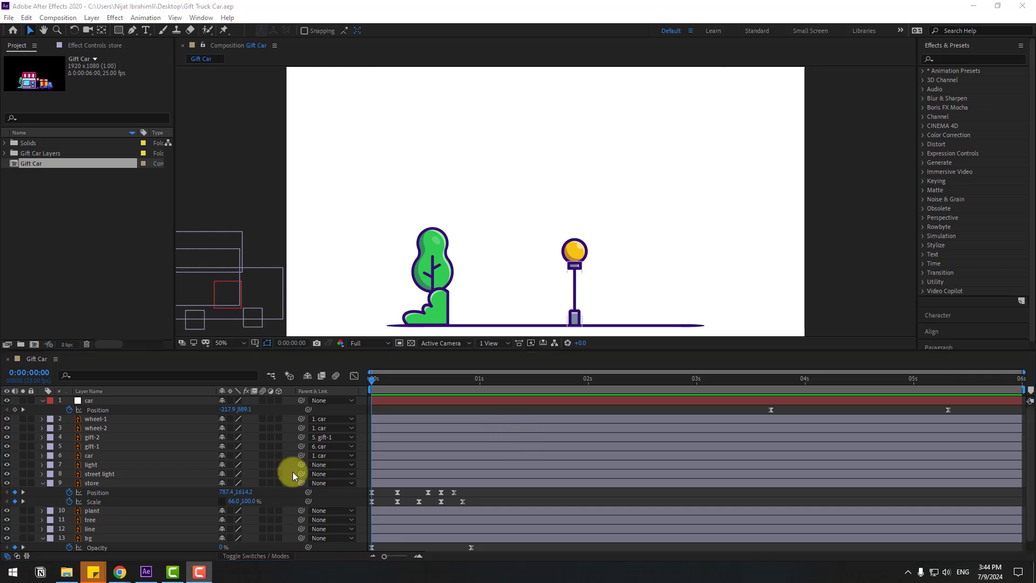
- Move the street light layer's anchor point down to the base of its pole on the ground line
{"action": "left_click", "coordinate": [98, 474]}
{"action": "scroll", "coordinate": [565, 241], "scroll_direction": "up", "scroll_amount": 2}
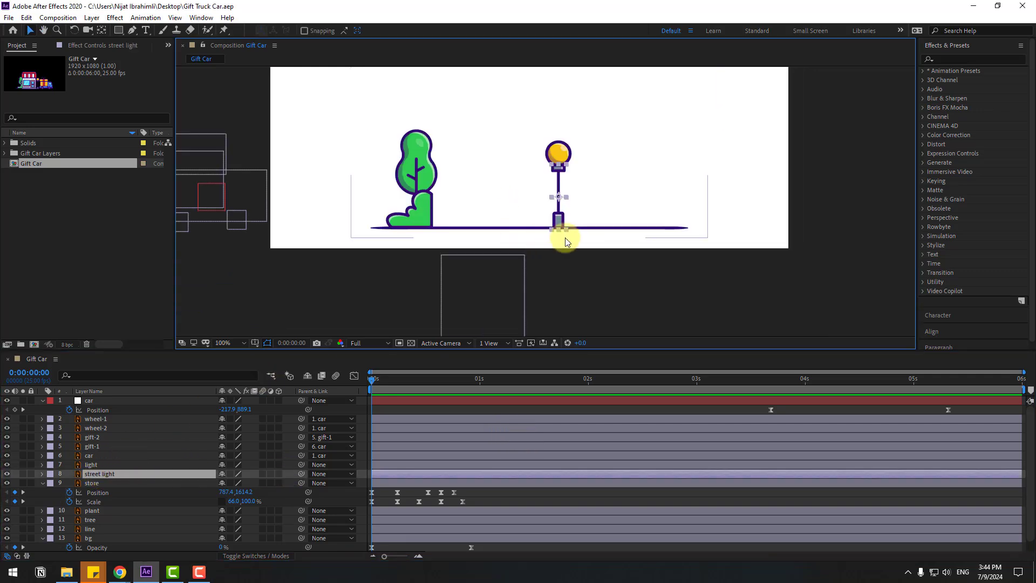
{"action": "scroll", "coordinate": [565, 241], "scroll_direction": "up", "scroll_amount": 2}
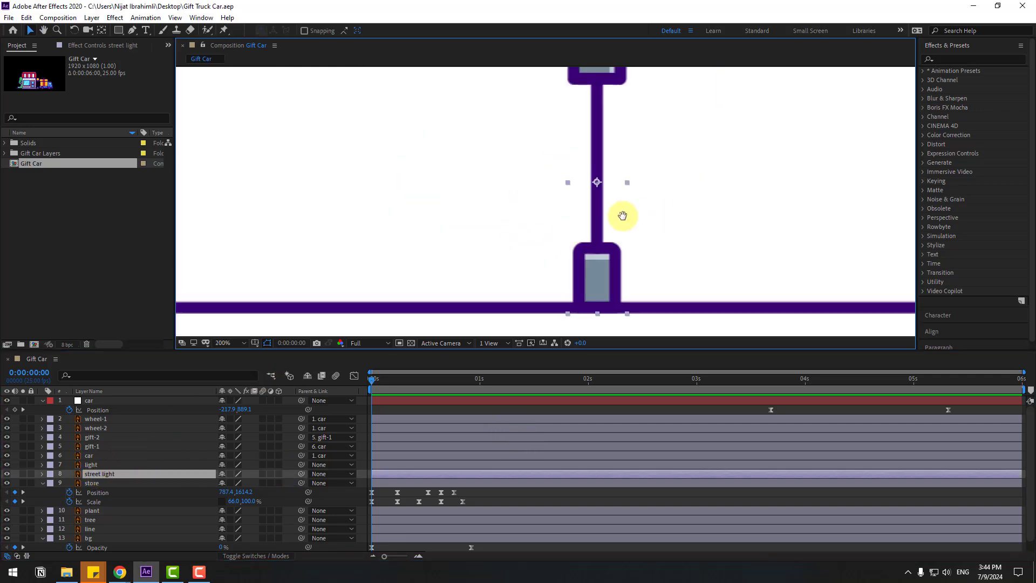
{"action": "left_click", "coordinate": [101, 31]}
{"action": "left_click_drag", "start_coordinate": [524, 178], "coordinate": [529, 302]}
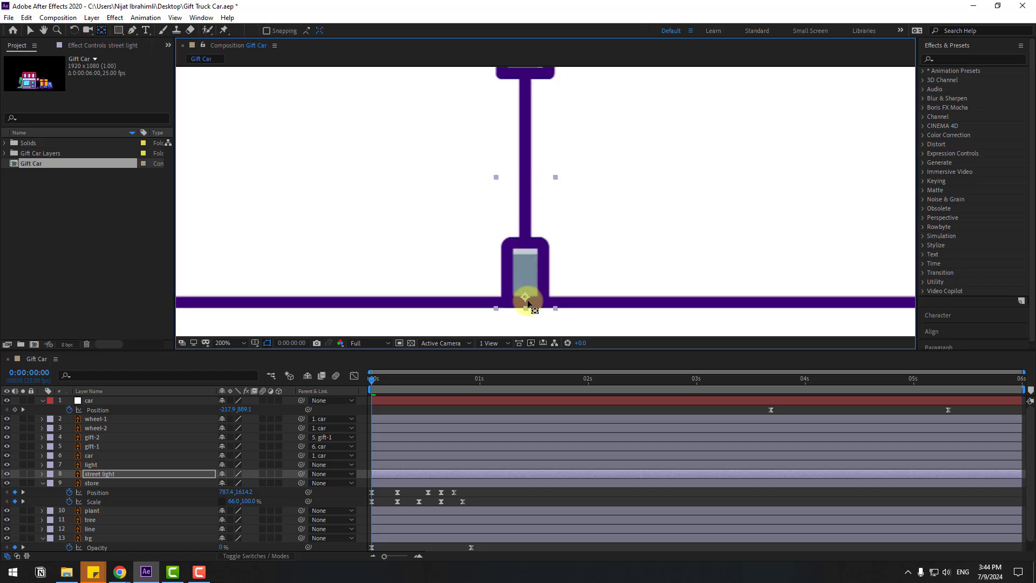
{"action": "left_click", "coordinate": [30, 31]}
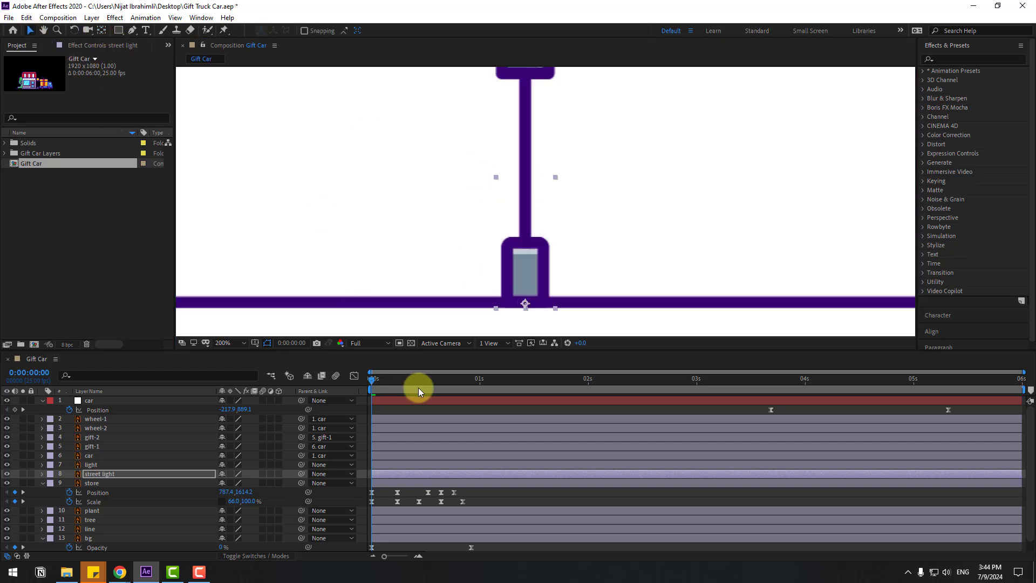
- Apply the Animation Composer 3 starter preset Overshoot Scale From Anchor Point to the street light as an In transition
{"action": "left_click_drag", "start_coordinate": [390, 381], "coordinate": [364, 381]}
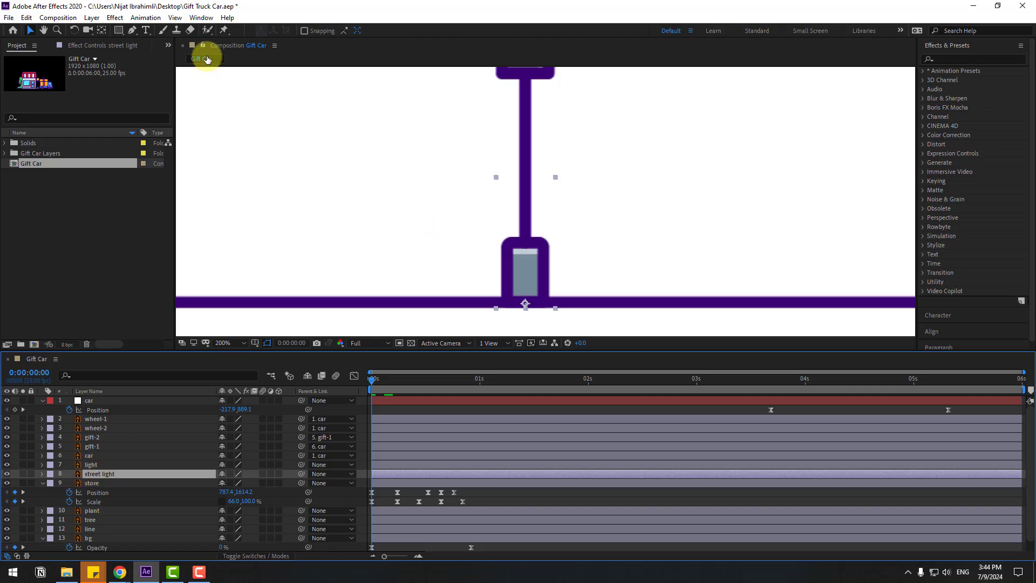
{"action": "left_click", "coordinate": [201, 18]}
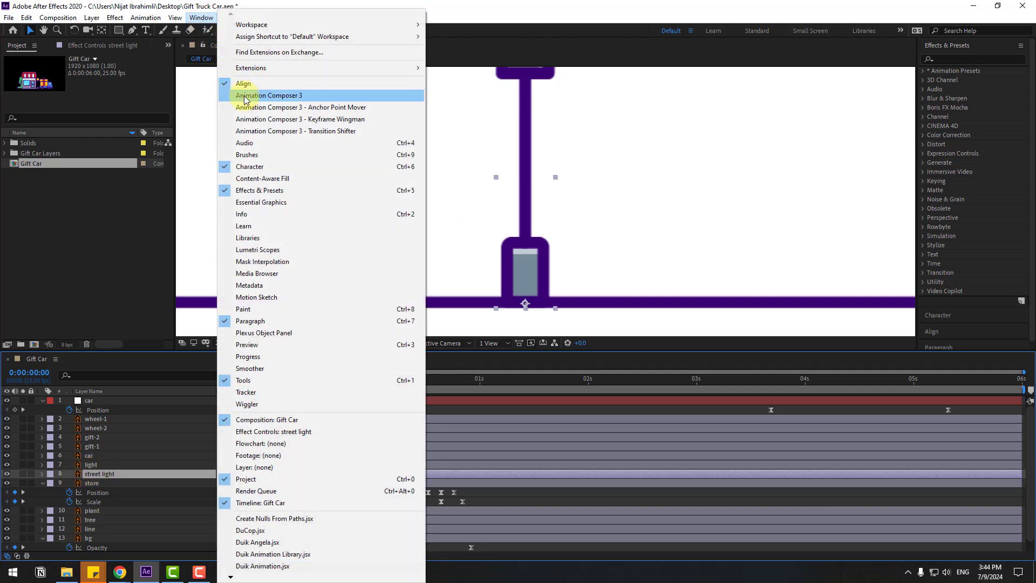
{"action": "left_click", "coordinate": [293, 96]}
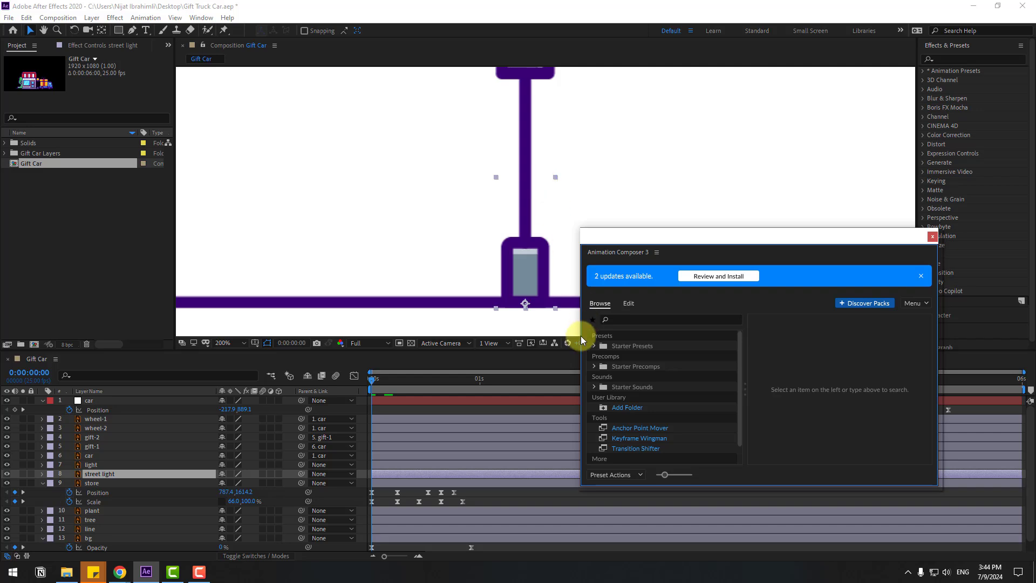
{"action": "left_click", "coordinate": [595, 346]}
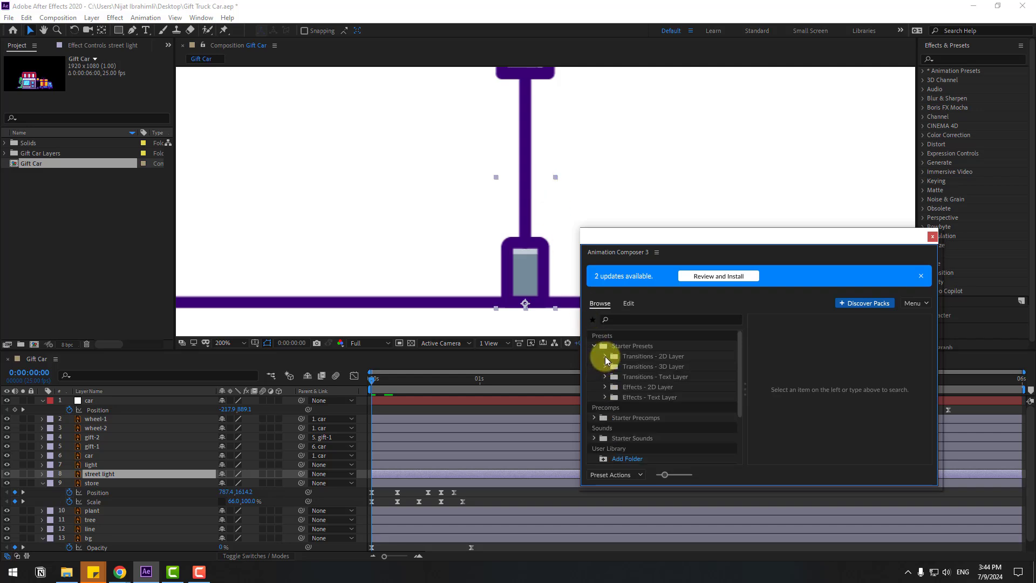
{"action": "left_click", "coordinate": [605, 356]}
{"action": "scroll", "coordinate": [648, 383], "scroll_direction": "down", "scroll_amount": 3}
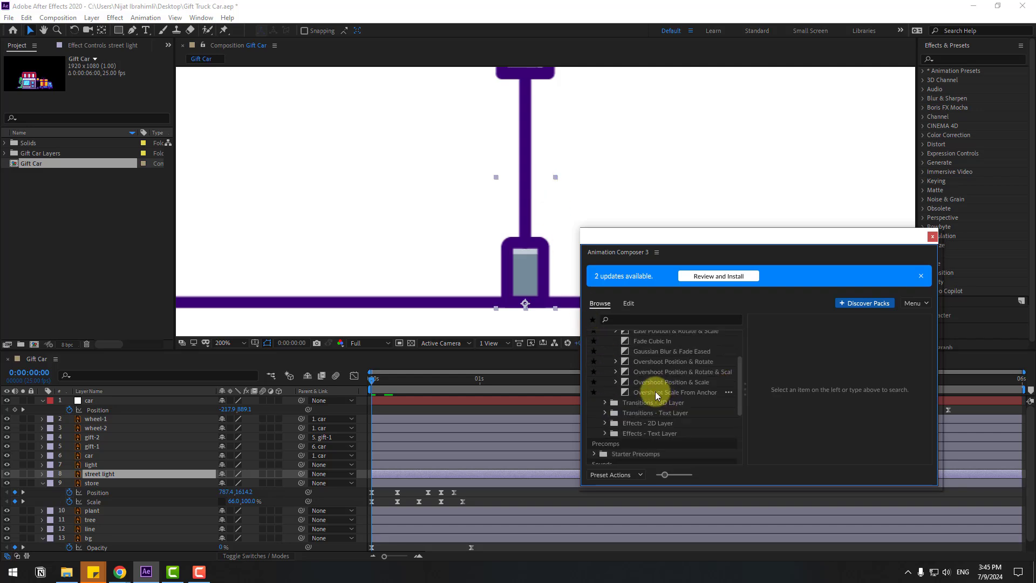
{"action": "left_click", "coordinate": [655, 394]}
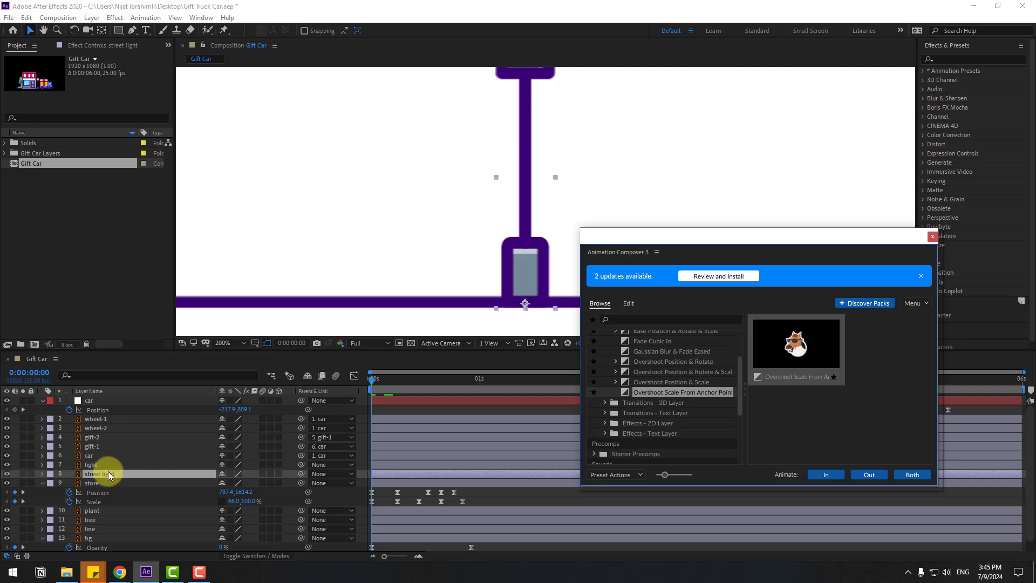
{"action": "left_click", "coordinate": [822, 474]}
- Solo the street light layer and preview its scale-in transition
{"action": "scroll", "coordinate": [455, 239], "scroll_direction": "down", "scroll_amount": 4}
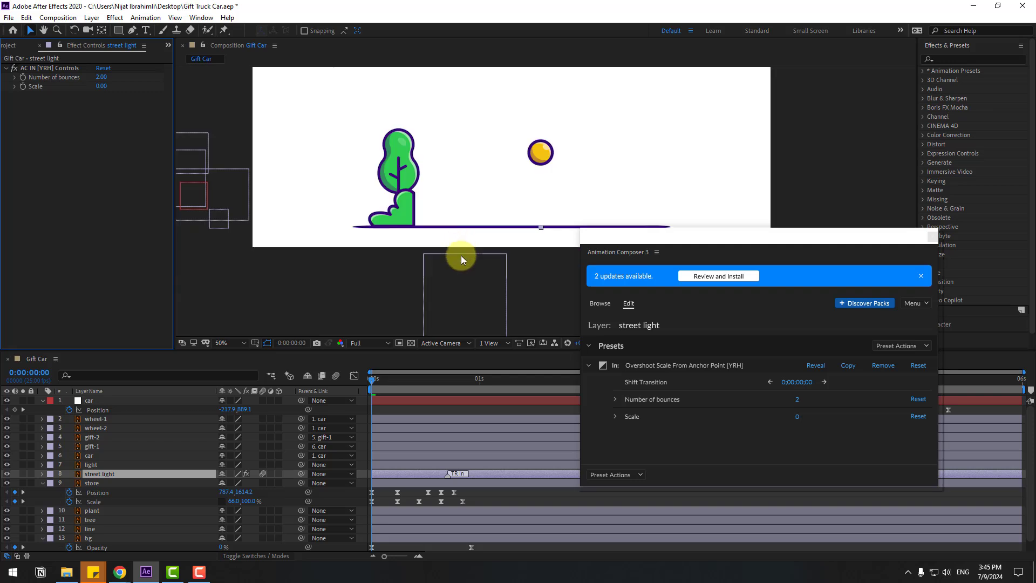
{"action": "key", "text": "space"}
{"action": "key", "text": "space"}
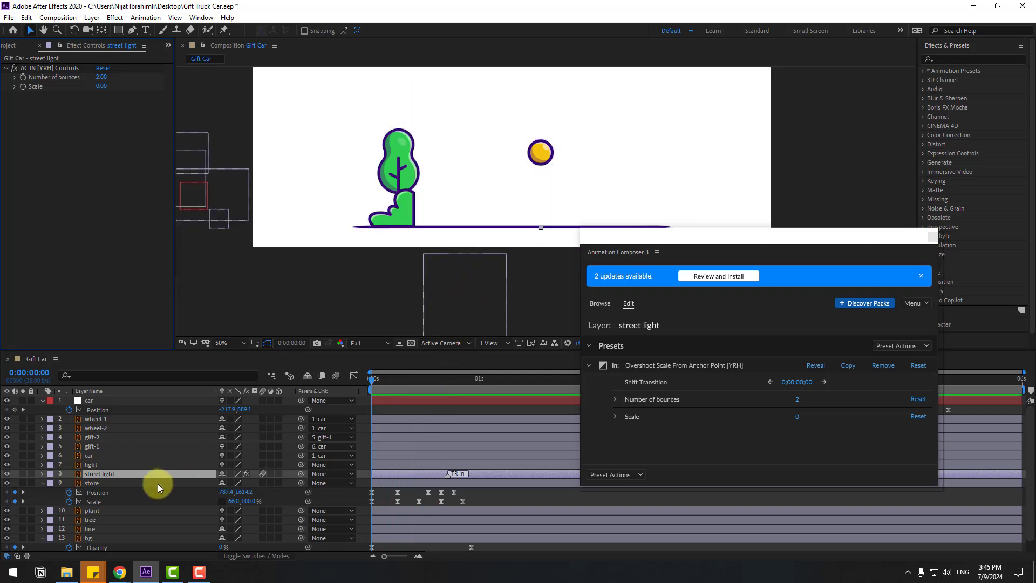
{"action": "left_click", "coordinate": [20, 474]}
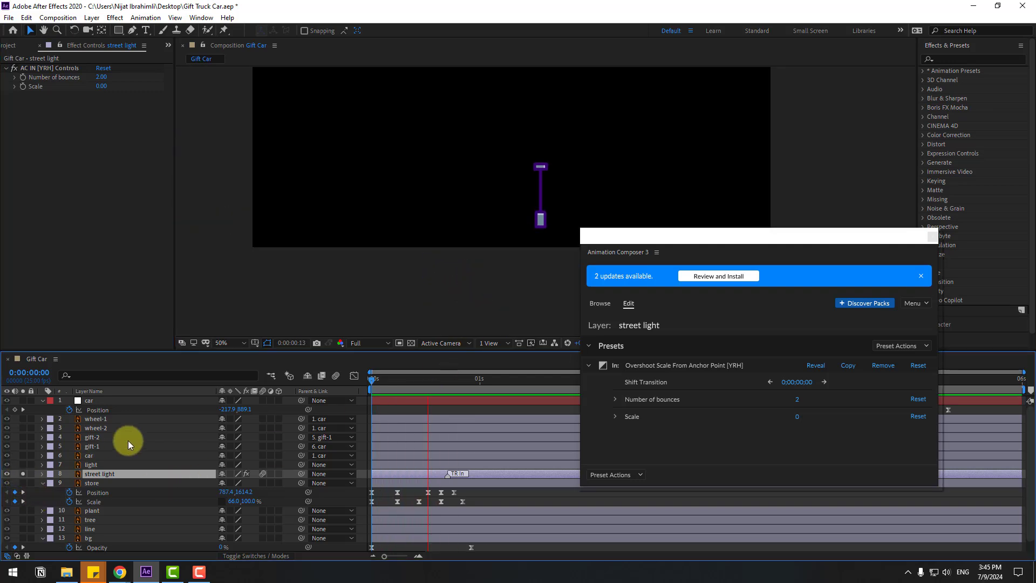
{"action": "key", "text": "space"}
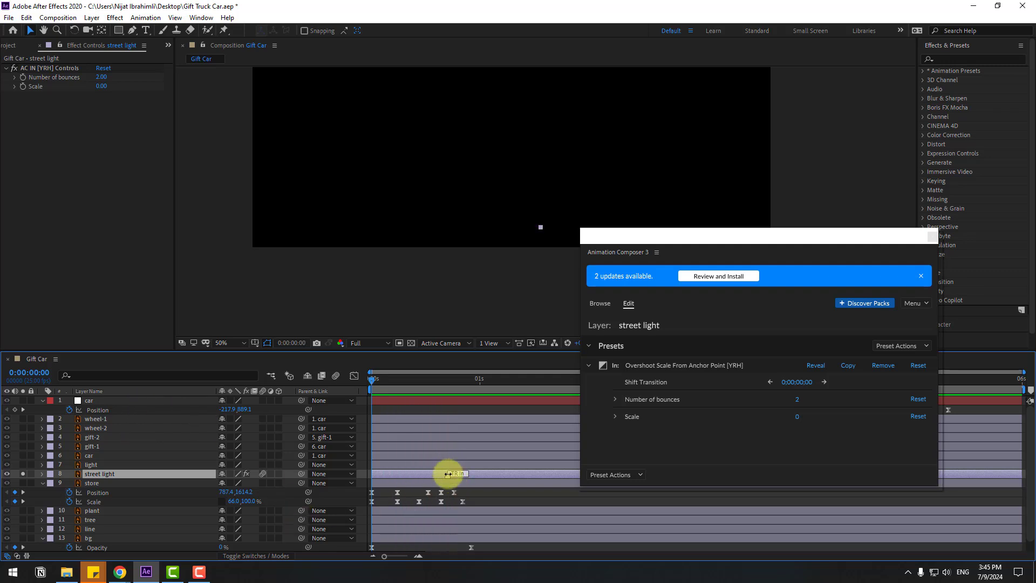
- Lengthen the street light's In transition by moving its end marker to about 0:00:01:06, and preview it
{"action": "left_click_drag", "start_coordinate": [448, 477], "coordinate": [505, 476]}
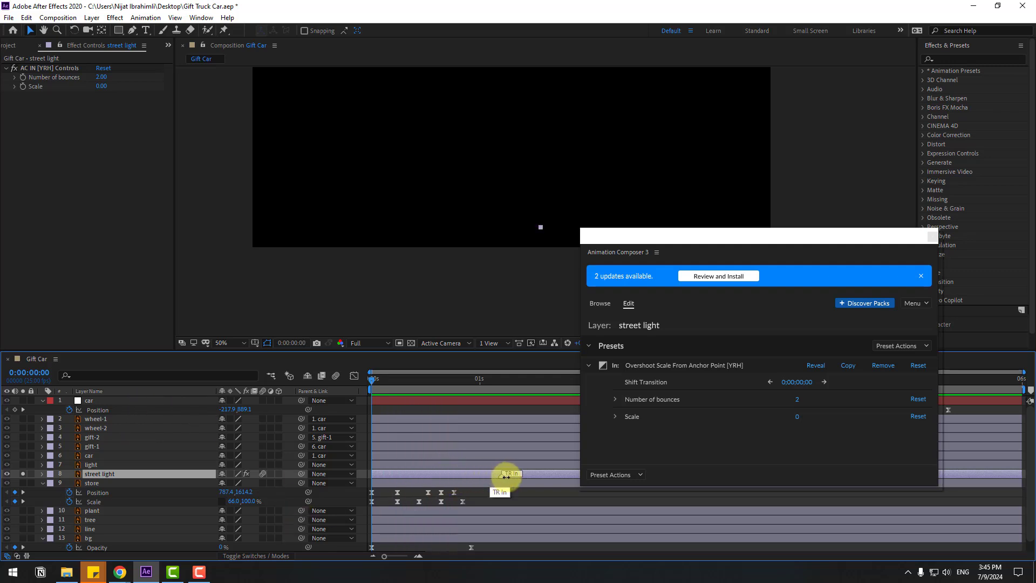
{"action": "key", "text": "space"}
{"action": "key", "text": "space"}
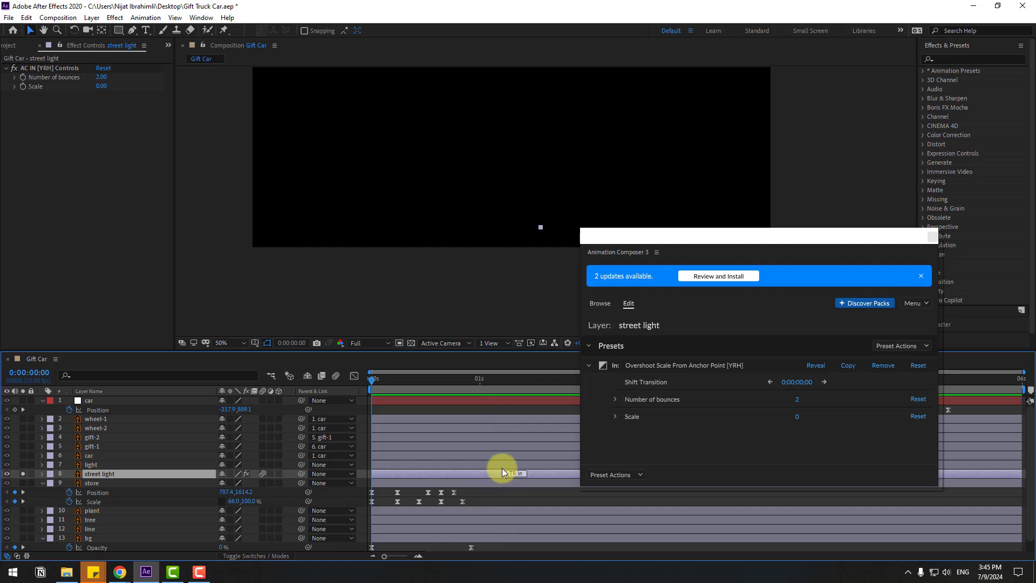
- Solo the store too, clear the Animation Composer window off the composition view, and preview both animations together
{"action": "left_click", "coordinate": [97, 485]}
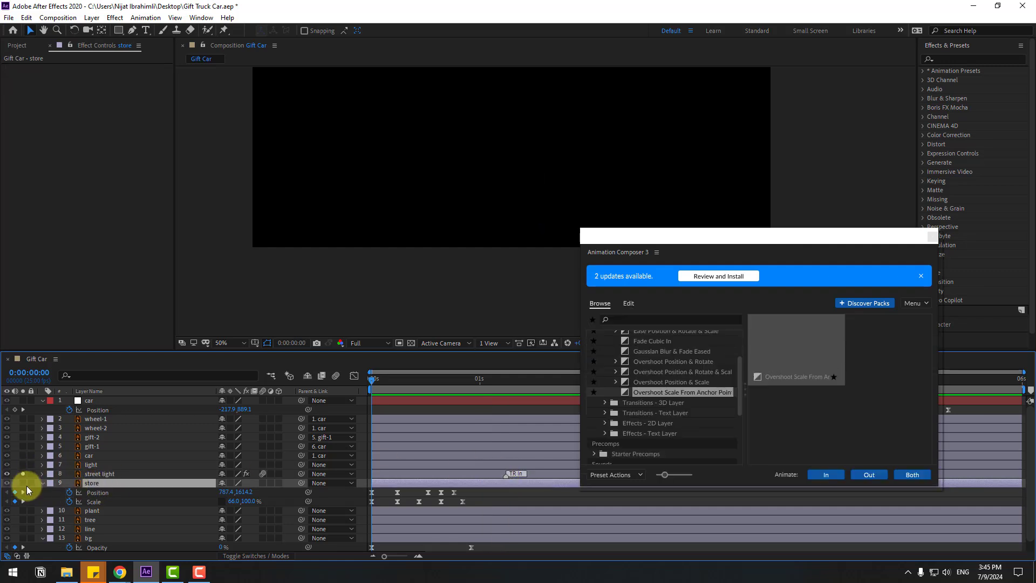
{"action": "left_click", "coordinate": [22, 483]}
{"action": "key", "text": "space"}
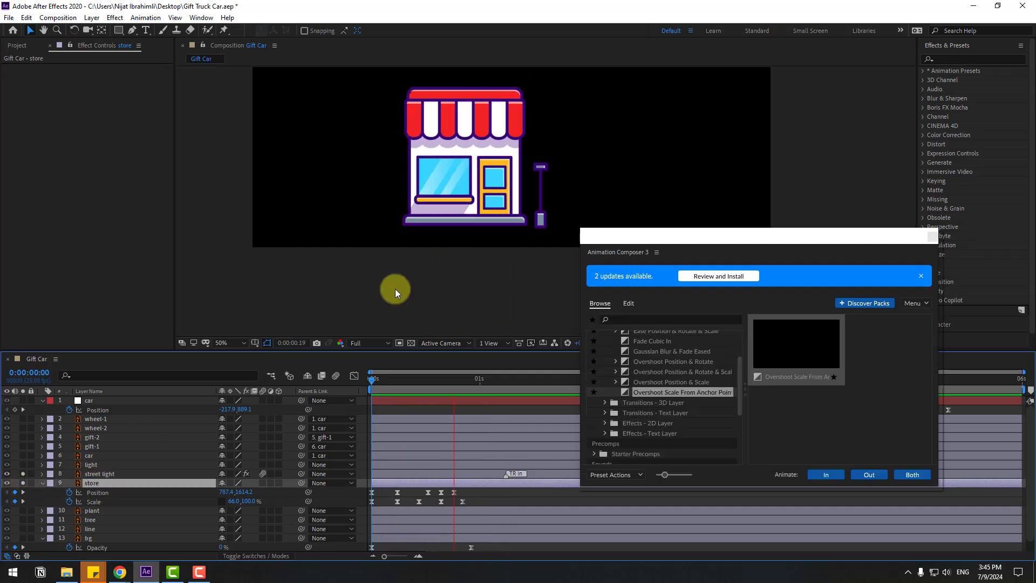
{"action": "key", "text": "space"}
{"action": "left_click_drag", "start_coordinate": [649, 258], "coordinate": [705, 339]}
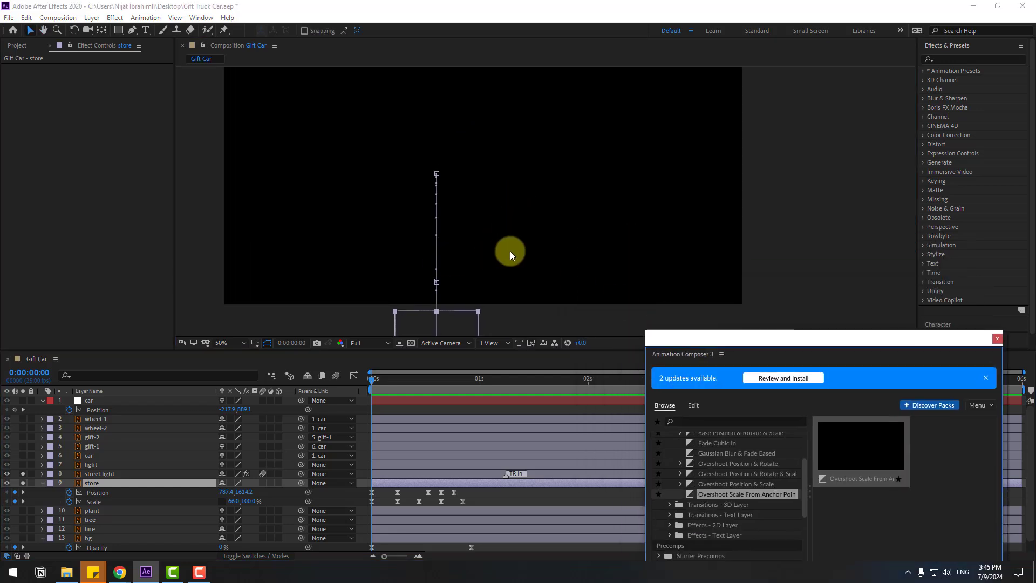
{"action": "left_click_drag", "start_coordinate": [510, 251], "coordinate": [551, 252]}
{"action": "key", "text": "space"}
{"action": "key", "text": "space"}
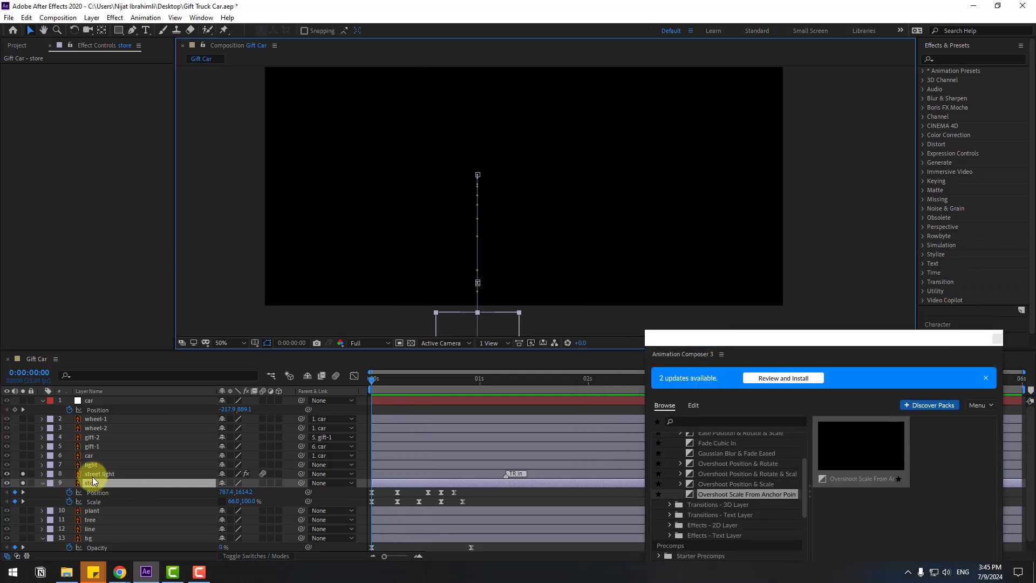
- Delay the street light layer to start at about 0:00:00:10 and preview its timing against the store
{"action": "left_click", "coordinate": [92, 475]}
{"action": "left_click_drag", "start_coordinate": [379, 475], "coordinate": [422, 475]}
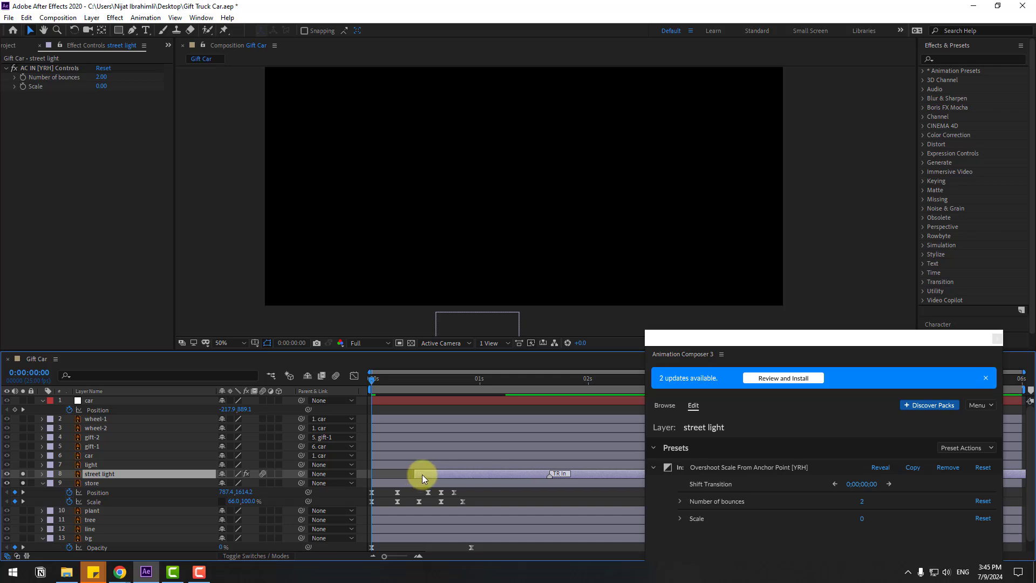
{"action": "key", "text": "space"}
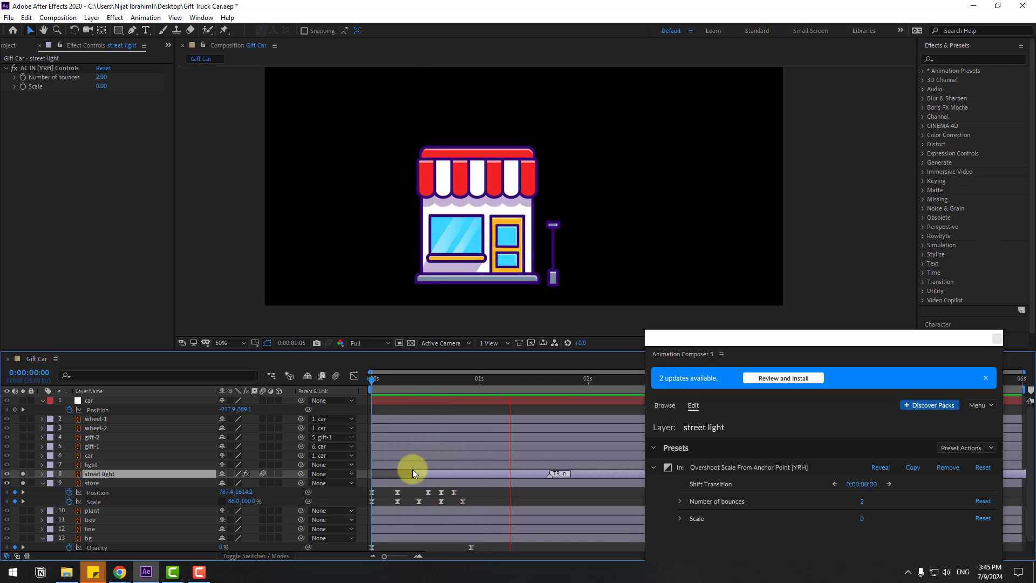
{"action": "key", "text": "space"}
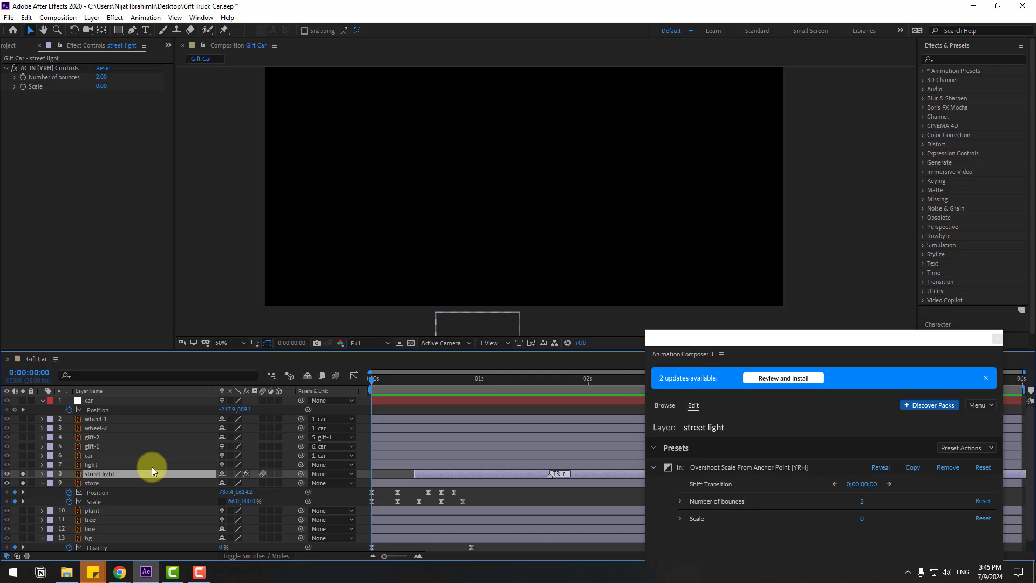
- Solo the light layer and delay it to start at 0:00:00:10, in line with the street light layer
{"action": "left_click", "coordinate": [93, 464]}
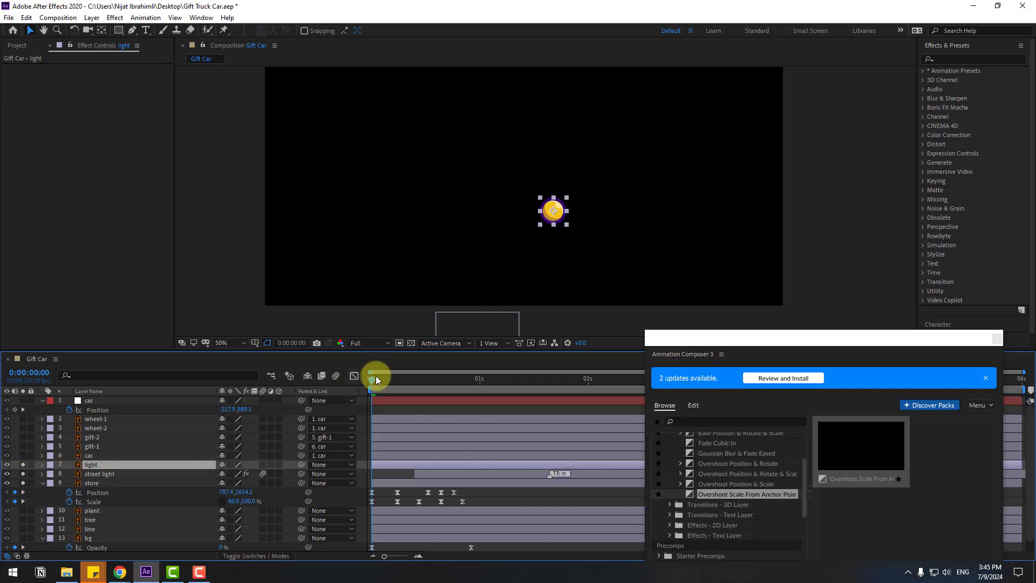
{"action": "left_click_drag", "start_coordinate": [375, 377], "coordinate": [415, 382]}
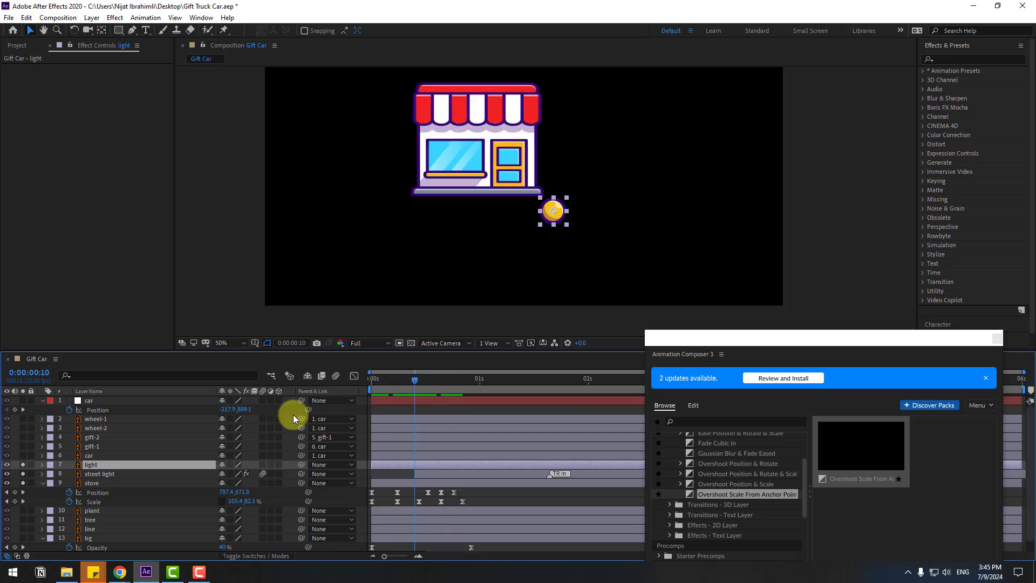
{"action": "left_click", "coordinate": [416, 484]}
{"action": "left_click_drag", "start_coordinate": [400, 465], "coordinate": [439, 465]}
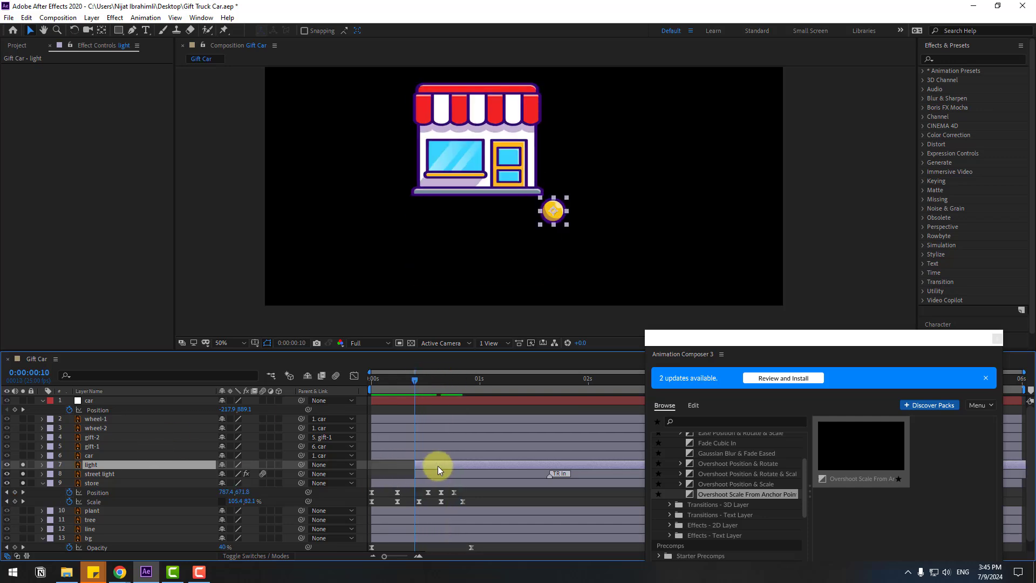
- Add a Position keyframe to the light at 0:00:00:10 and lower it below the frame to Y 1133
{"action": "key", "text": "p"}
{"action": "left_click", "coordinate": [70, 473]}
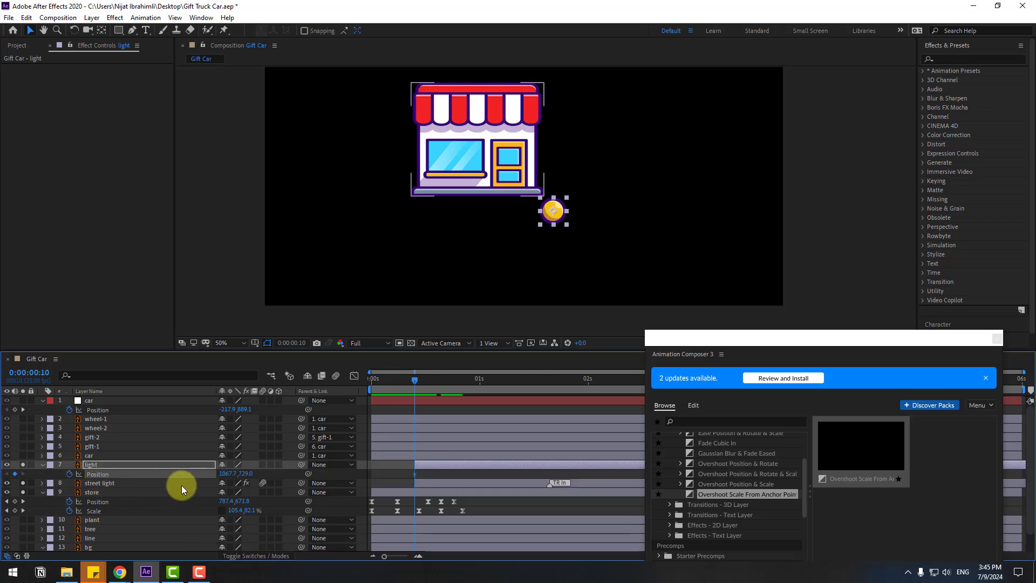
{"action": "left_click_drag", "start_coordinate": [242, 474], "coordinate": [464, 472]}
- At 0:00:00:20, raise the light above the lamp post by setting its Position Y to 649
{"action": "key", "text": "shift+Page_Down"}
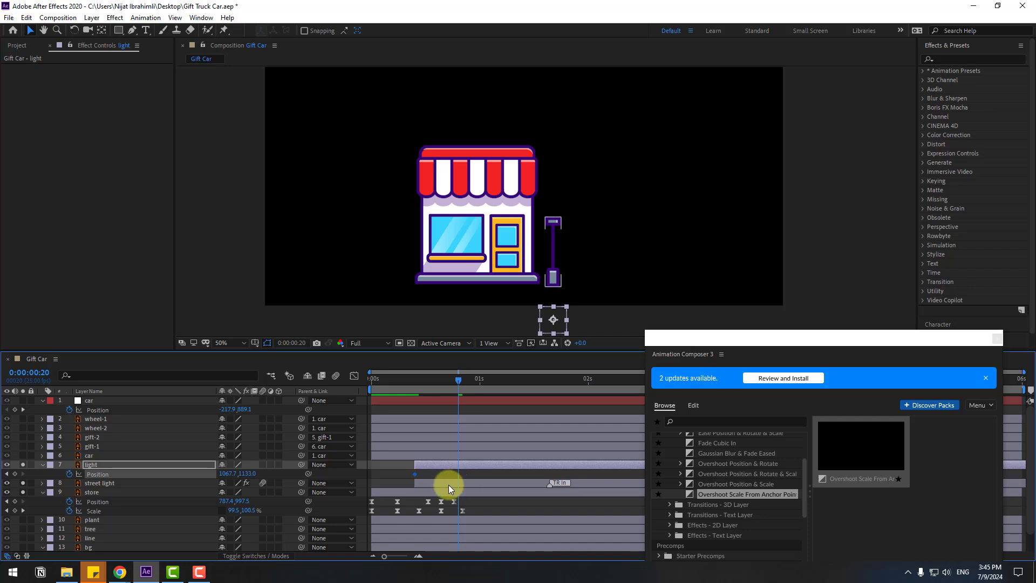
{"action": "left_click_drag", "start_coordinate": [247, 473], "coordinate": [3, 465]}
{"action": "scroll", "coordinate": [559, 212], "scroll_direction": "up", "scroll_amount": 4}
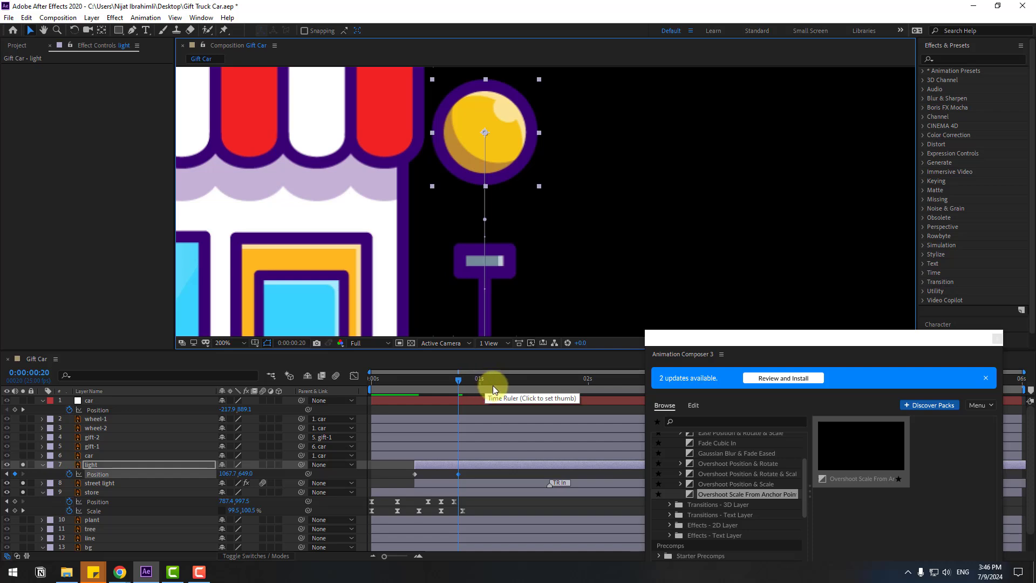
- At 0:00:01:05, lower the light onto the lamp post's head, ending at Position 1068.3, 718.8
{"action": "key", "text": "shift+Page_Down"}
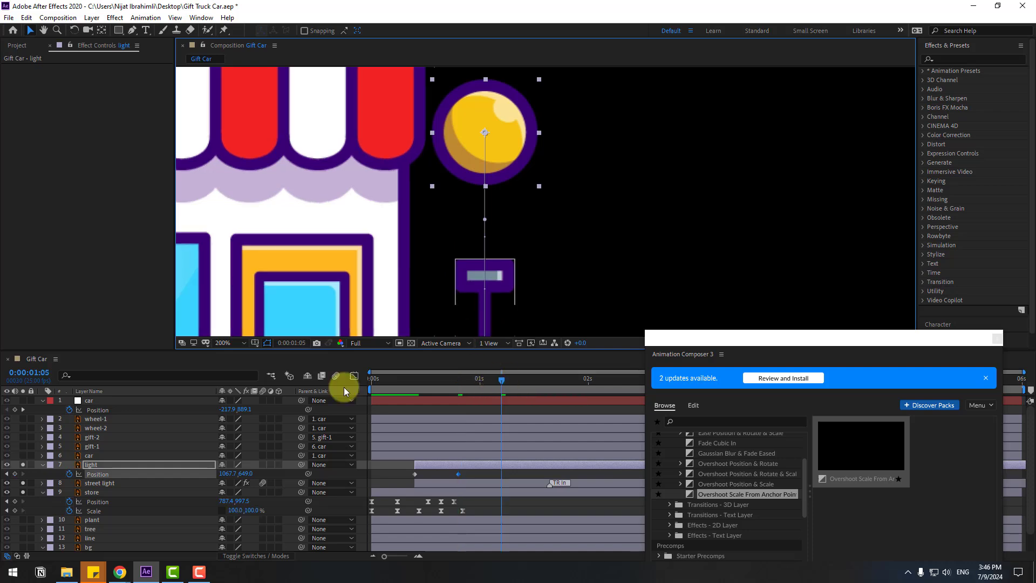
{"action": "left_click_drag", "start_coordinate": [241, 474], "coordinate": [287, 467]}
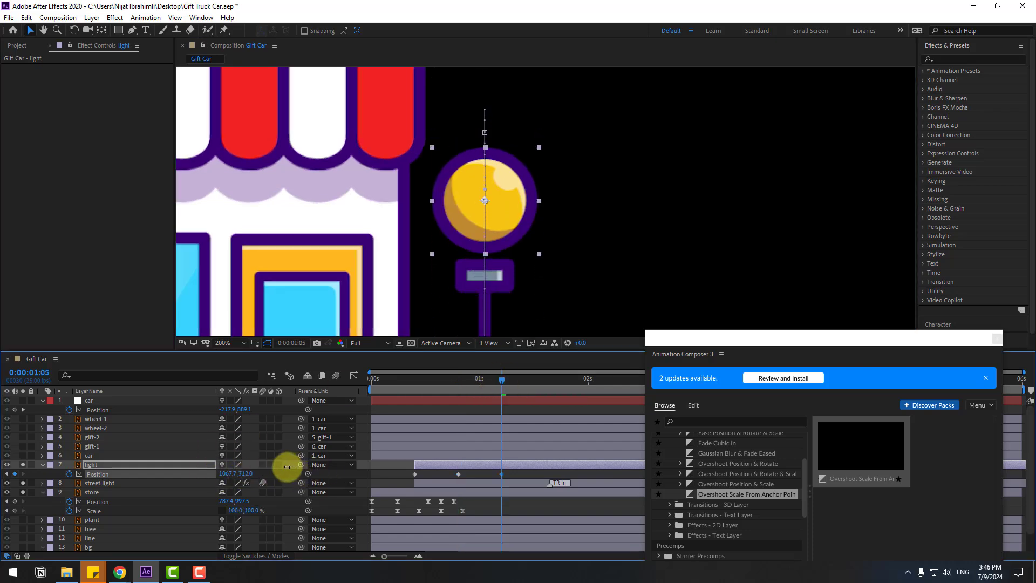
{"action": "scroll", "coordinate": [527, 259], "scroll_direction": "up", "scroll_amount": 3}
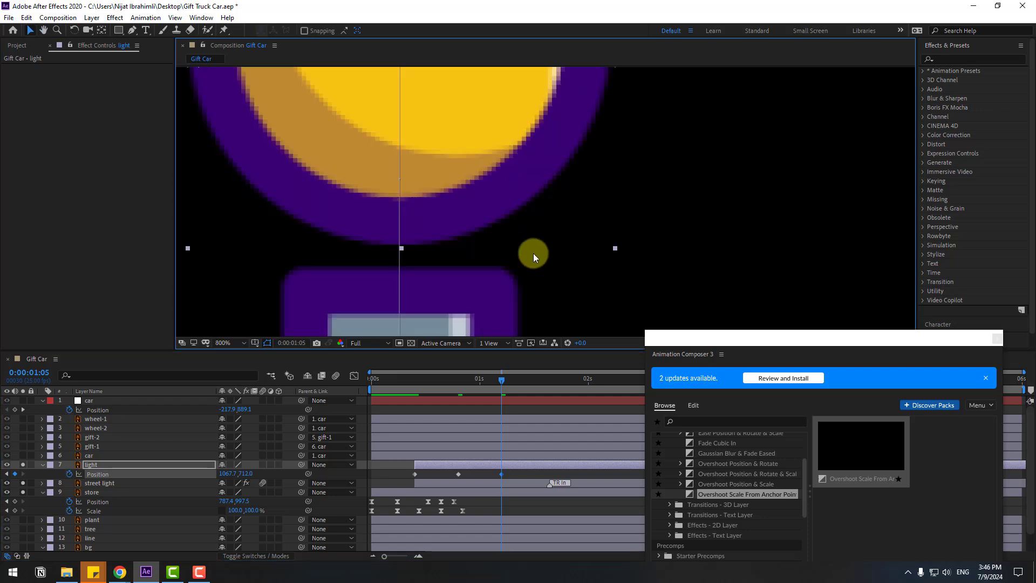
{"action": "scroll", "coordinate": [534, 253], "scroll_direction": "up", "scroll_amount": 1}
{"action": "left_click_drag", "start_coordinate": [510, 192], "coordinate": [513, 200]}
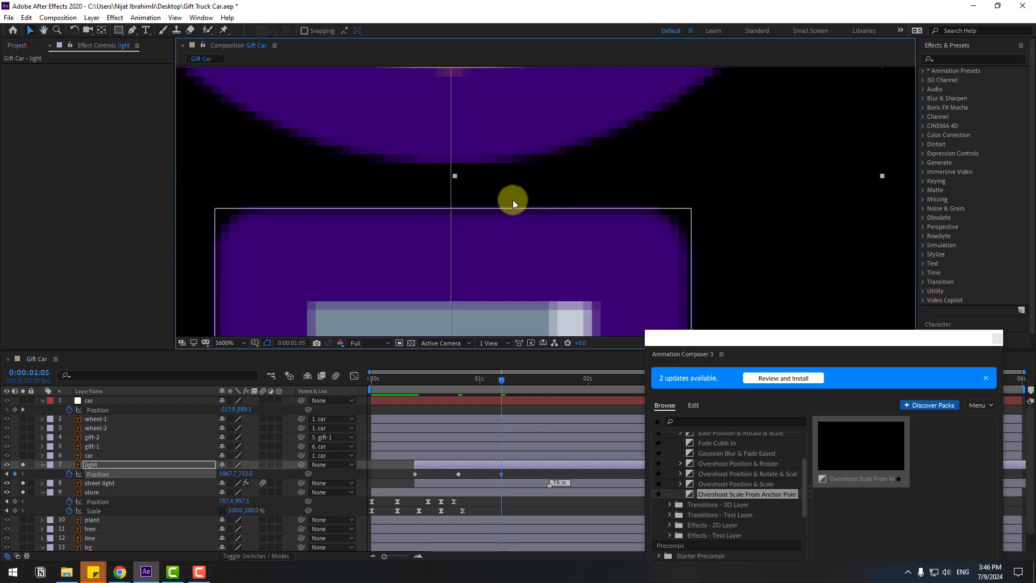
{"action": "key", "text": "shift+Down"}
{"action": "key", "text": "shift+Down"}
{"action": "key", "text": "shift+Down"}
{"action": "key", "text": "shift+Down"}
{"action": "key", "text": "shift+Down"}
{"action": "key", "text": "shift+Down"}
{"action": "key", "text": "shift+Down"}
{"action": "key", "text": "shift+Down"}
{"action": "key", "text": "shift+Down"}
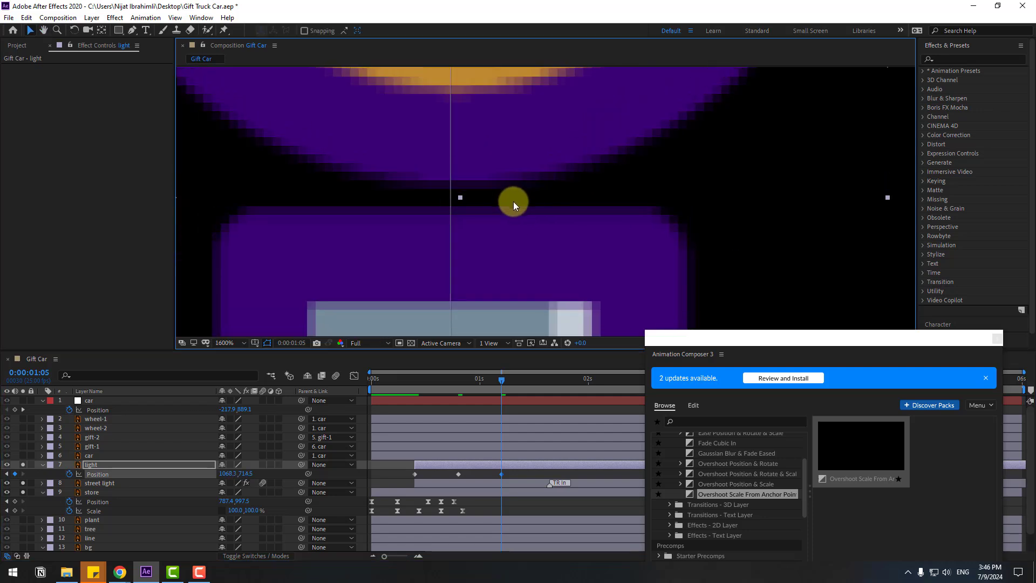
{"action": "key", "text": "shift+Down"}
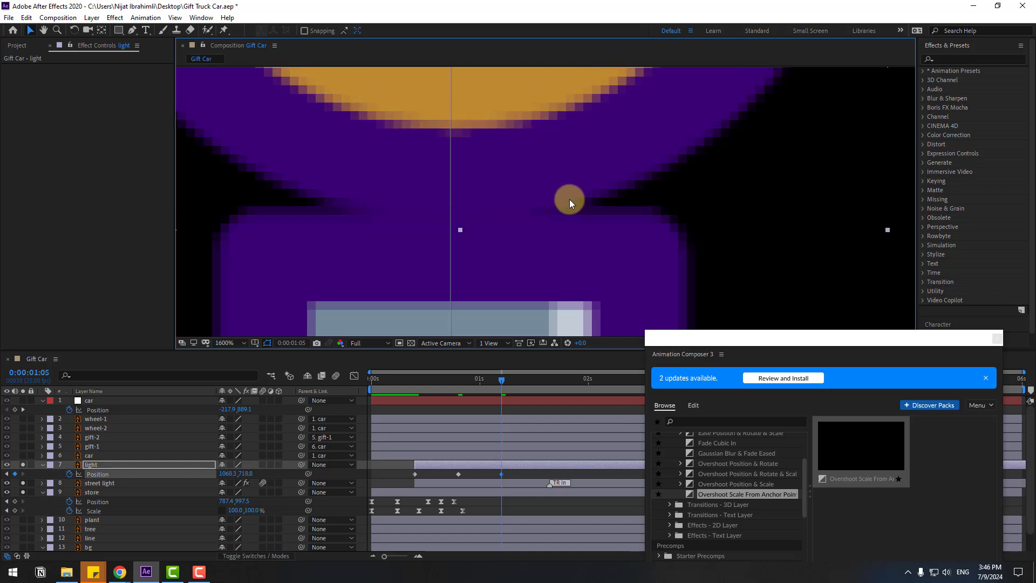
- At 0:00:01:08, nudge the light up slightly to Position Y 717.7 for a small bounce
{"action": "key", "text": "Page_Down"}
{"action": "key", "text": "Page_Down"}
{"action": "key", "text": "Page_Down"}
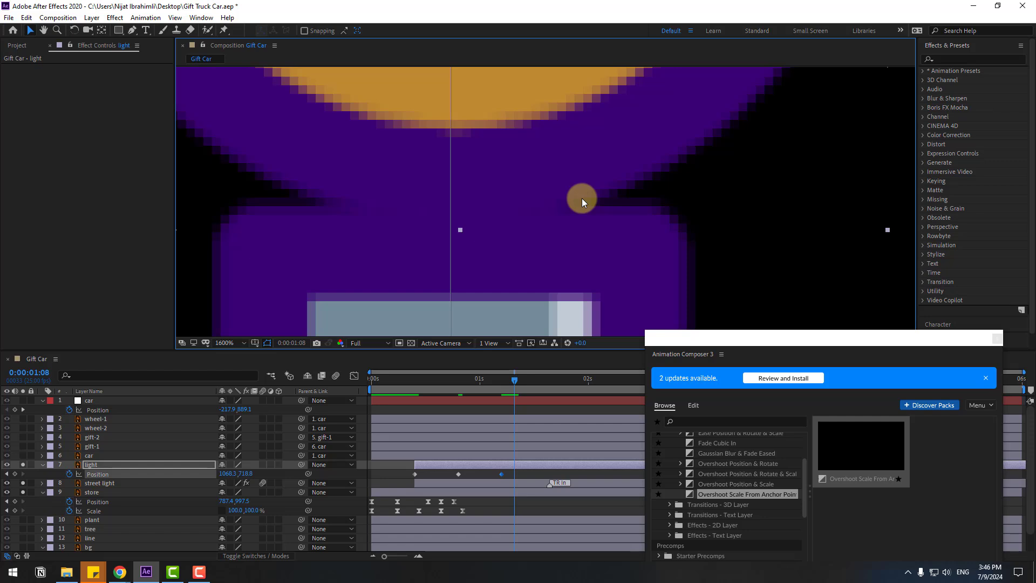
{"action": "key", "text": "Up"}
{"action": "key", "text": "Up"}
{"action": "key", "text": "Up"}
{"action": "key", "text": "Up"}
{"action": "key", "text": "Up"}
{"action": "key", "text": "Up"}
{"action": "key", "text": "Up"}
{"action": "key", "text": "Up"}
{"action": "key", "text": "Up"}
{"action": "key", "text": "Up"}
{"action": "key", "text": "Up"}
{"action": "key", "text": "Up"}
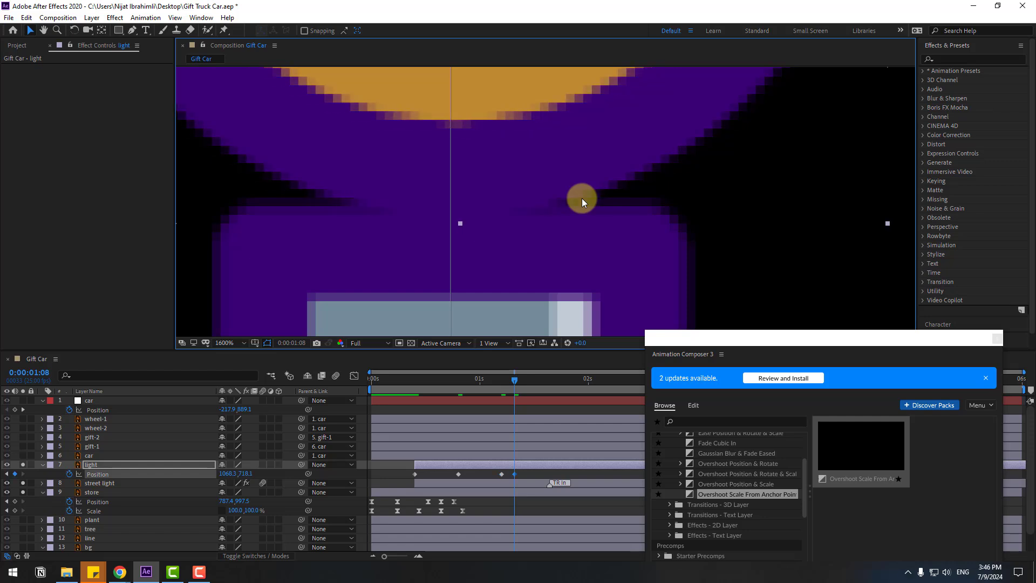
{"action": "key", "text": "Up"}
{"action": "key", "text": "Up"}
{"action": "key", "text": "Up"}
{"action": "key", "text": "Up"}
{"action": "key", "text": "Up"}
{"action": "key", "text": "Up"}
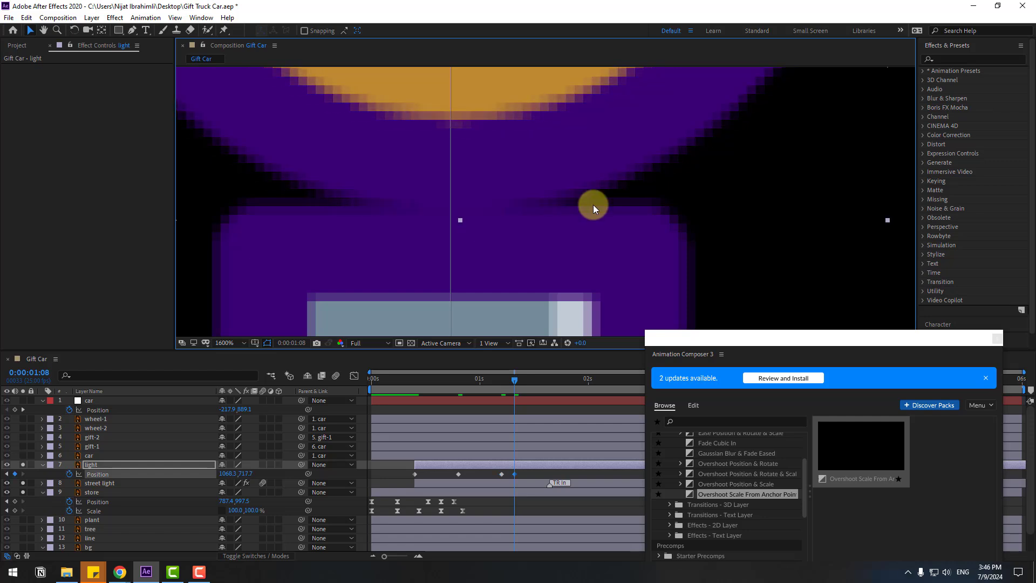
- At 0:00:01:11, nudge the light back down to Position Y 718.8 so that it settles on the post
{"action": "key", "text": "Page_Down"}
{"action": "key", "text": "Page_Down"}
{"action": "key", "text": "Page_Down"}
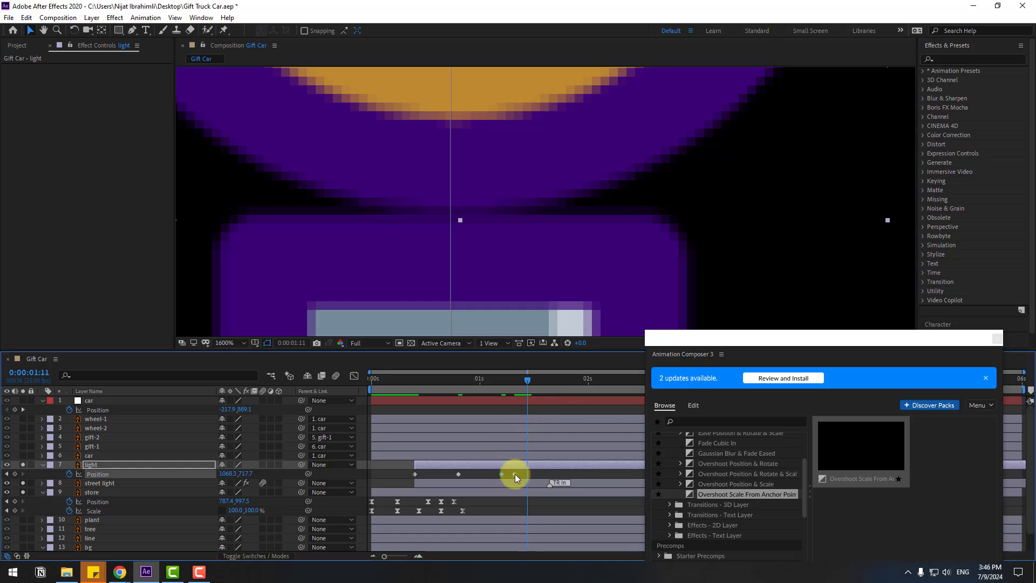
{"action": "key", "text": "Down"}
{"action": "key", "text": "Down"}
{"action": "key", "text": "Down"}
{"action": "key", "text": "Down"}
{"action": "key", "text": "Down"}
{"action": "key", "text": "Down"}
{"action": "key", "text": "Down"}
{"action": "key", "text": "Down"}
{"action": "key", "text": "Down"}
{"action": "key", "text": "Down"}
{"action": "key", "text": "Down"}
- Apply Easy Ease to all of the light's Position keyframes and preview the bounce
{"action": "left_click_drag", "start_coordinate": [546, 475], "coordinate": [399, 482]}
{"action": "right_click", "coordinate": [416, 475]}
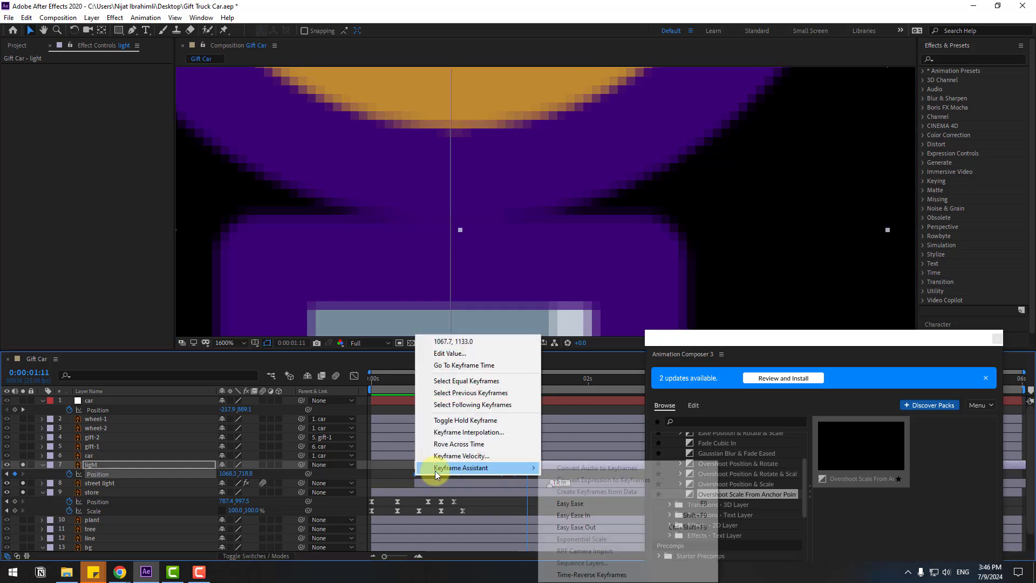
{"action": "mouse_move", "coordinate": [432, 474]}
{"action": "left_click", "coordinate": [567, 494]}
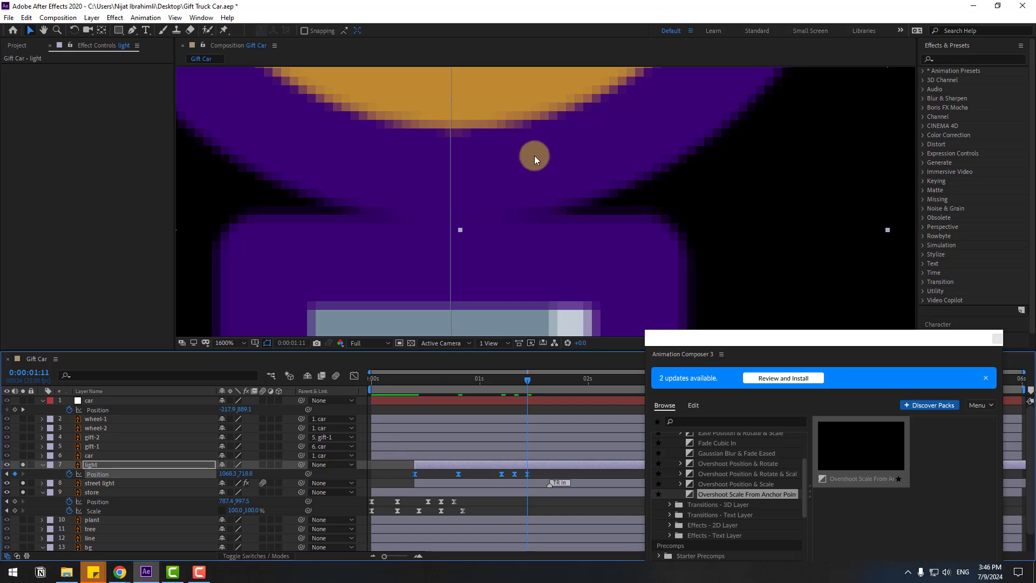
{"action": "scroll", "coordinate": [539, 202], "scroll_direction": "down", "scroll_amount": 2}
{"action": "left_click", "coordinate": [394, 464]}
{"action": "scroll", "coordinate": [494, 260], "scroll_direction": "down", "scroll_amount": 3}
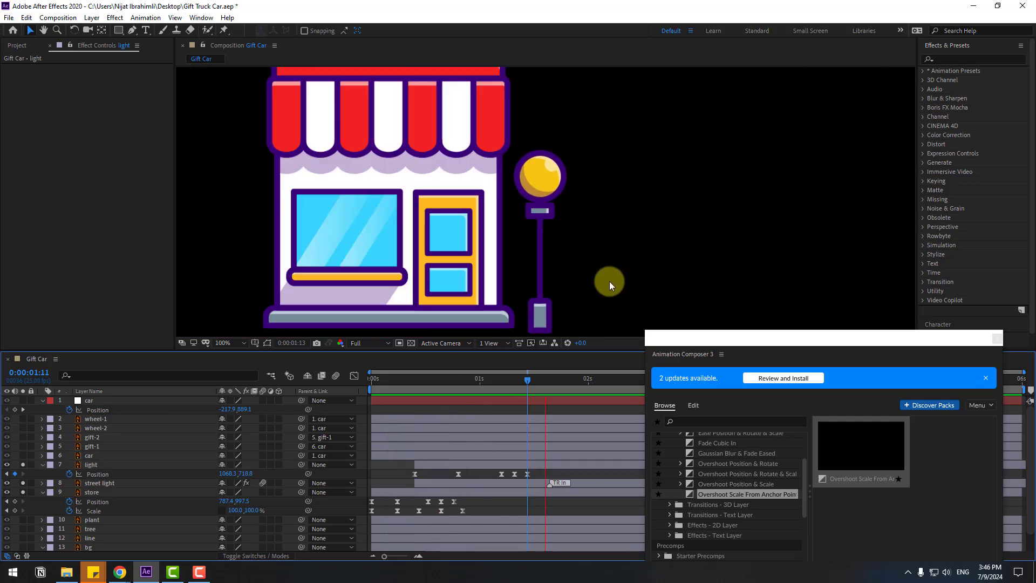
{"action": "scroll", "coordinate": [611, 280], "scroll_direction": "down", "scroll_amount": 1}
{"action": "key", "text": "space"}
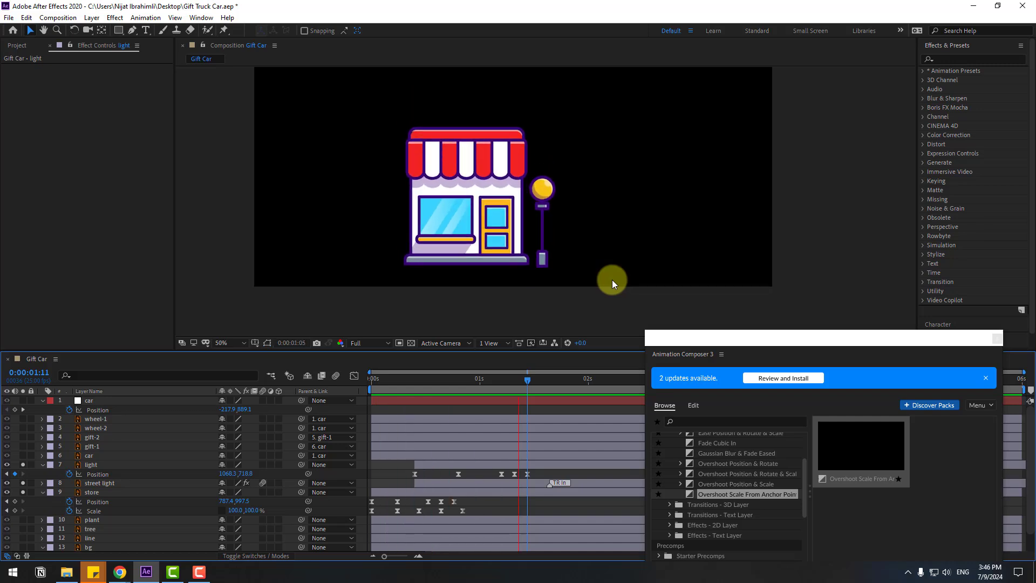
- Lengthen the speed handles of the light's 0:00:00:20 Position keyframe on both sides, shorten the outgoing one slightly, and preview the motion
{"action": "left_click_drag", "start_coordinate": [540, 472], "coordinate": [411, 476]}
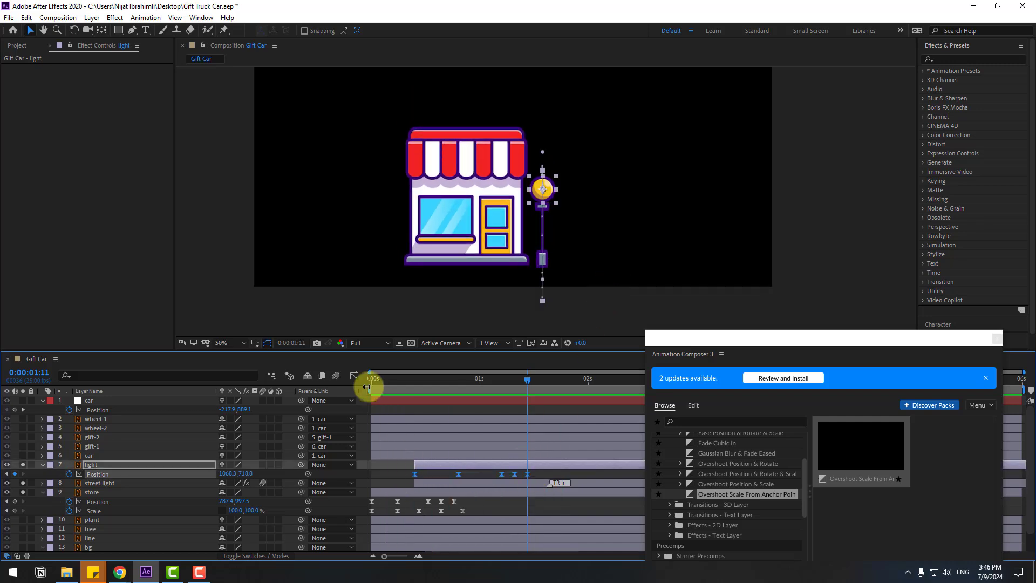
{"action": "left_click", "coordinate": [354, 375]}
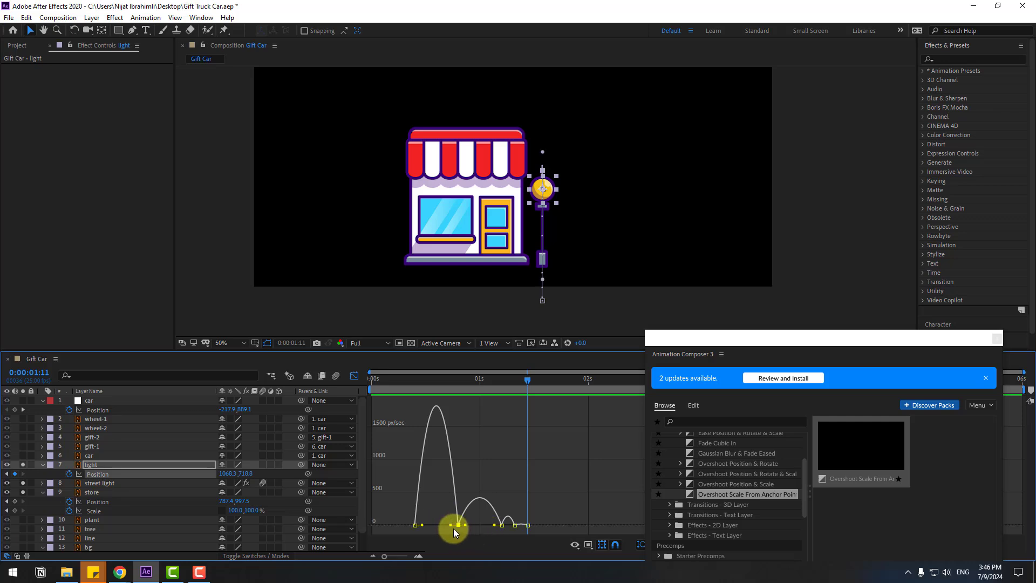
{"action": "left_click_drag", "start_coordinate": [454, 526], "coordinate": [481, 526]}
{"action": "key", "text": "space"}
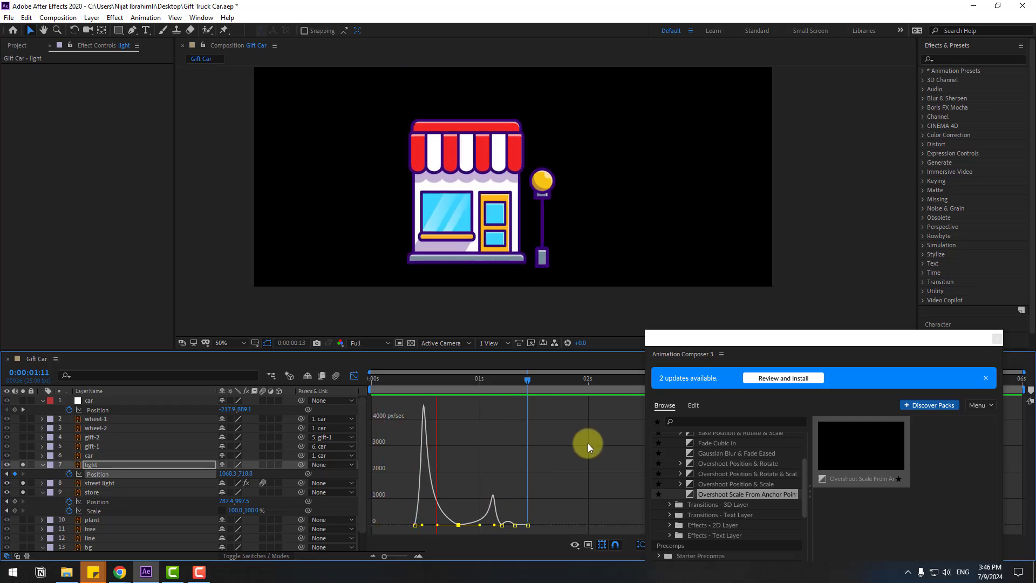
{"action": "key", "text": "space"}
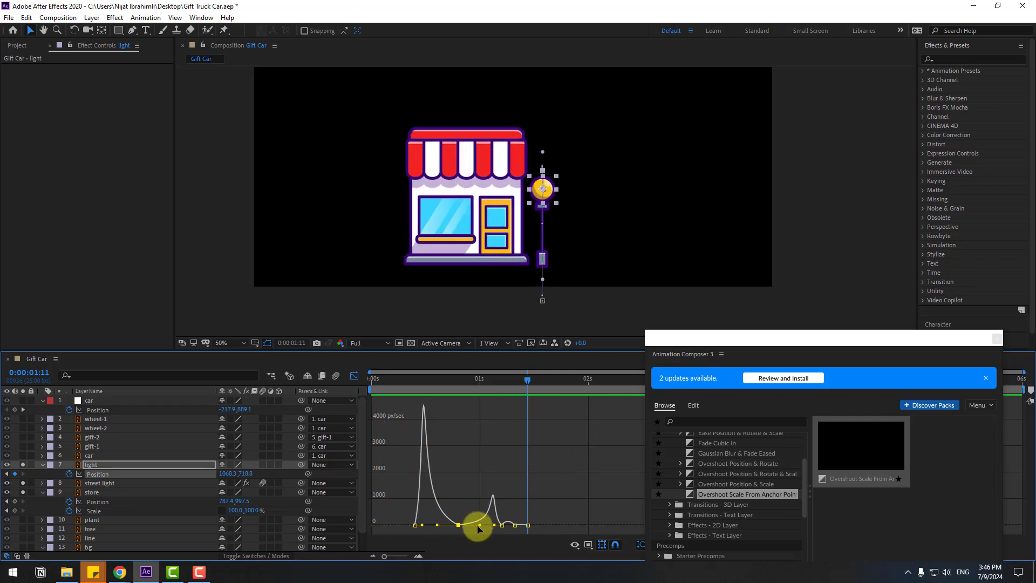
{"action": "left_click_drag", "start_coordinate": [477, 527], "coordinate": [472, 526]}
{"action": "key", "text": "space"}
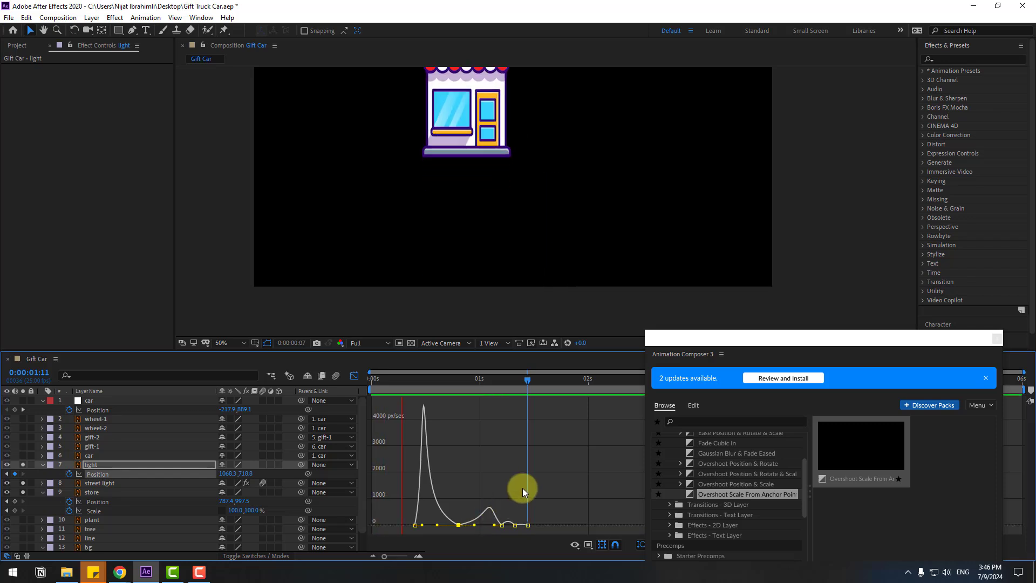
{"action": "key", "text": "space"}
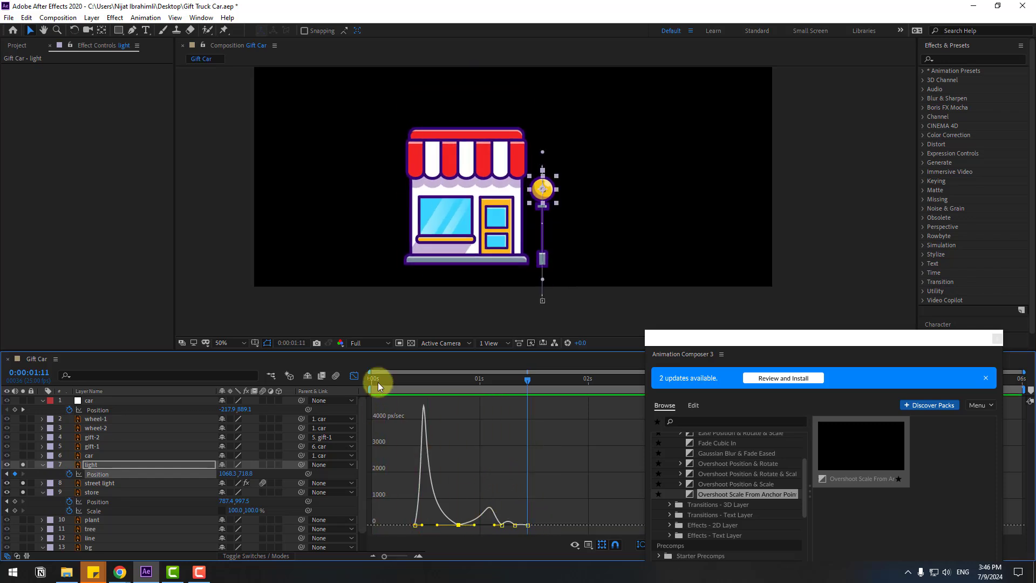
- Set the spatial interpolation of all the light's Position keyframes to Linear and preview the result
{"action": "left_click", "coordinate": [354, 376]}
{"action": "left_click_drag", "start_coordinate": [535, 474], "coordinate": [409, 480]}
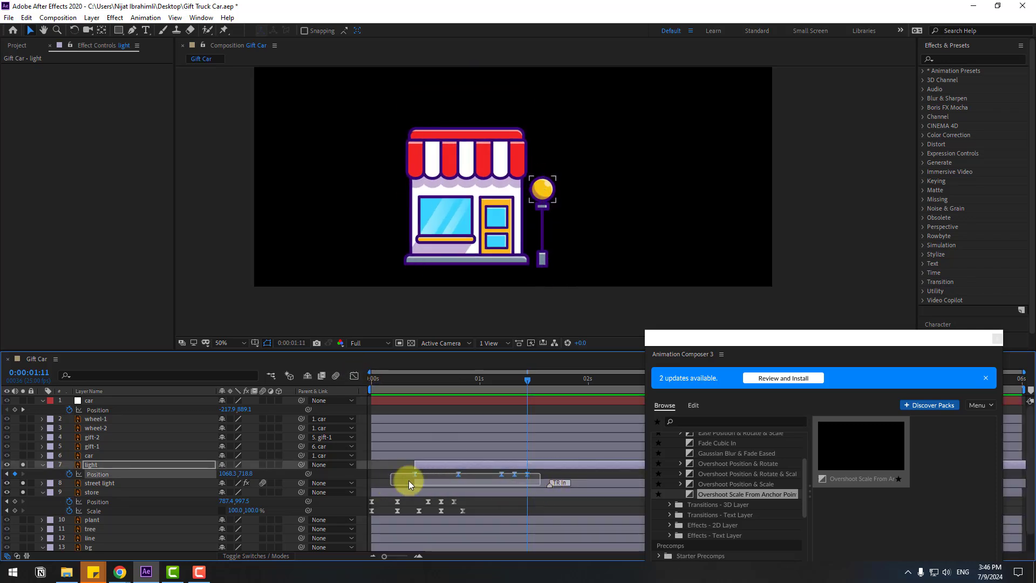
{"action": "right_click", "coordinate": [458, 477]}
{"action": "left_click", "coordinate": [502, 439]}
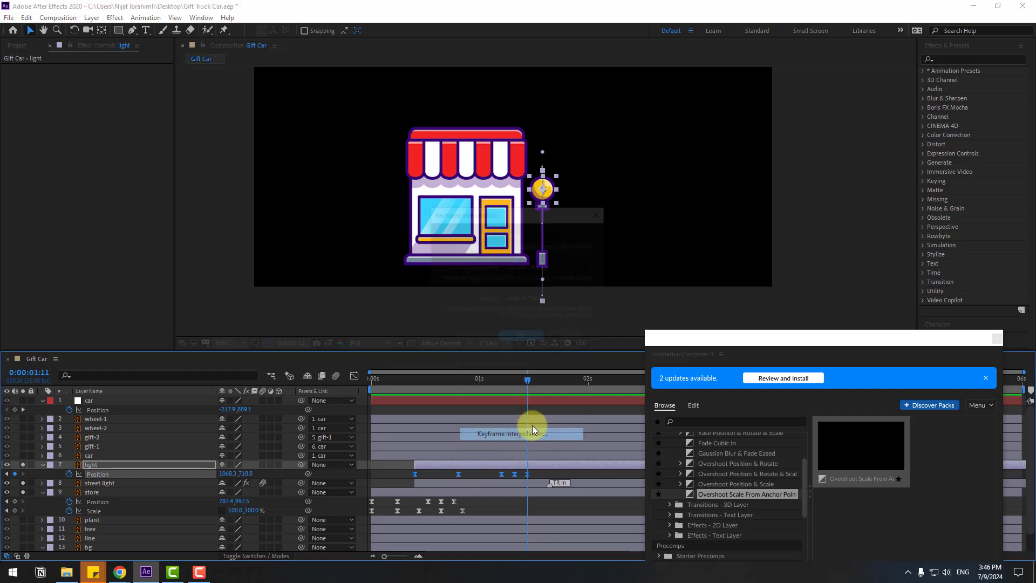
{"action": "left_click", "coordinate": [540, 266]}
{"action": "left_click", "coordinate": [526, 291]}
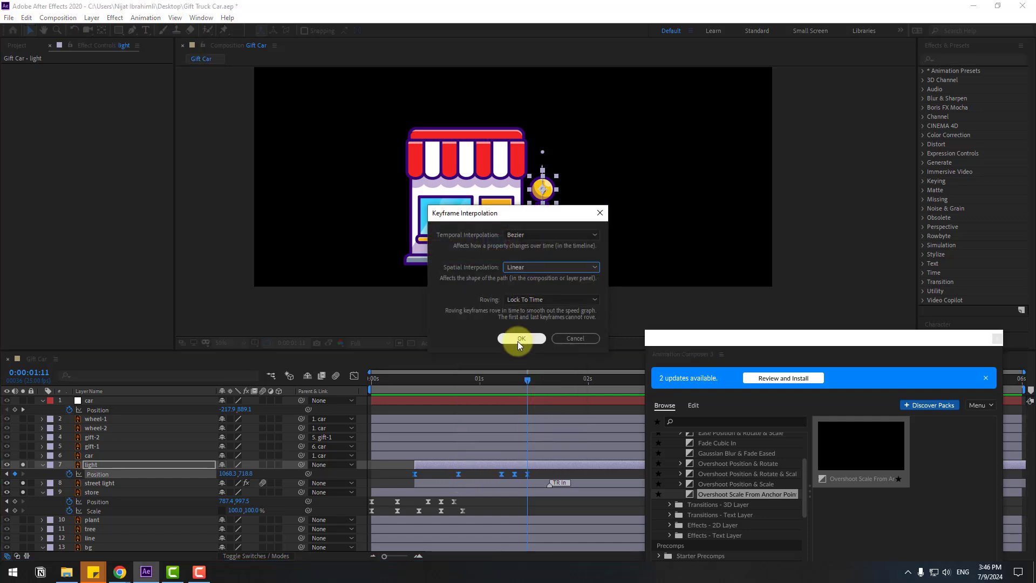
{"action": "left_click", "coordinate": [519, 338]}
{"action": "key", "text": "space"}
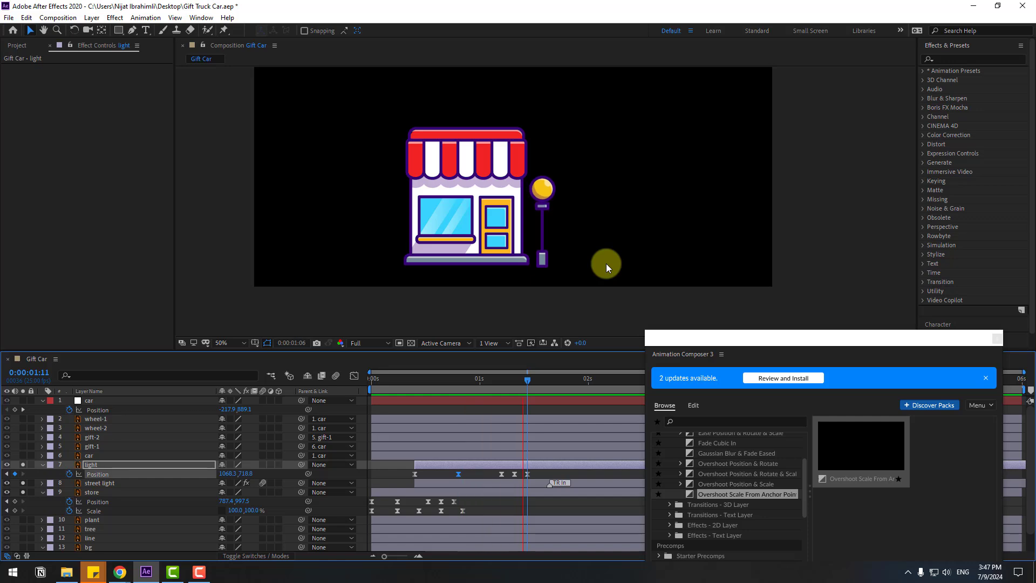
{"action": "key", "text": "space"}
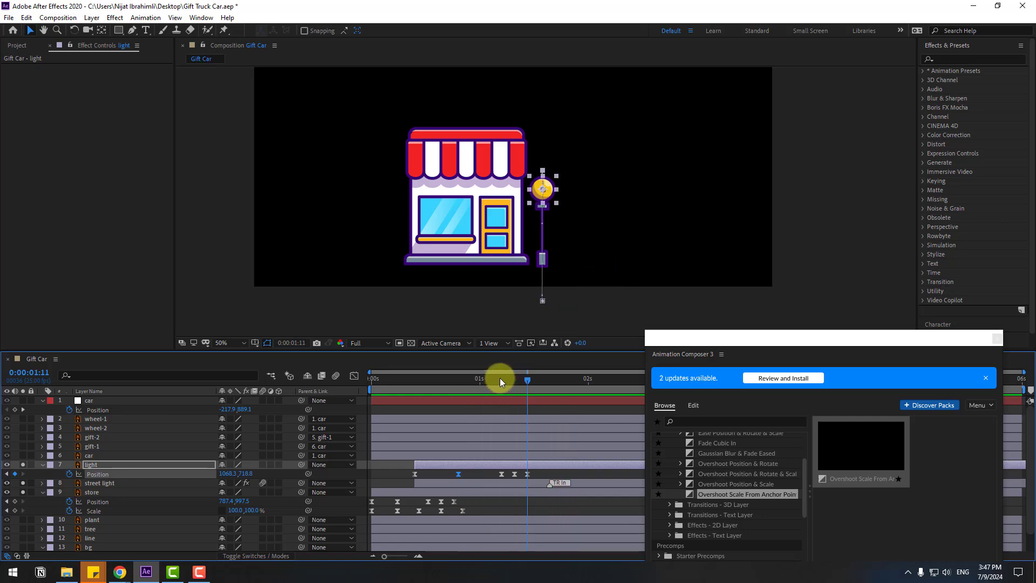
- Add a Scale keyframe to the light at 0:00:00:10 with unlinked values of 50, 100%, and move the current time to 0:00:00:20
{"action": "left_click_drag", "start_coordinate": [500, 378], "coordinate": [413, 380]}
{"action": "key", "text": "shift+s"}
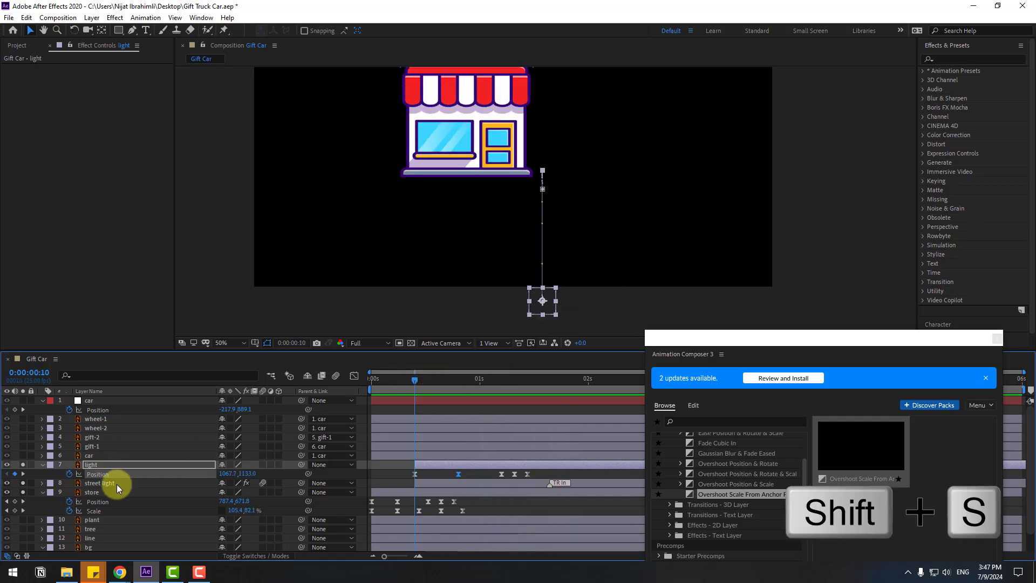
{"action": "left_click", "coordinate": [70, 483]}
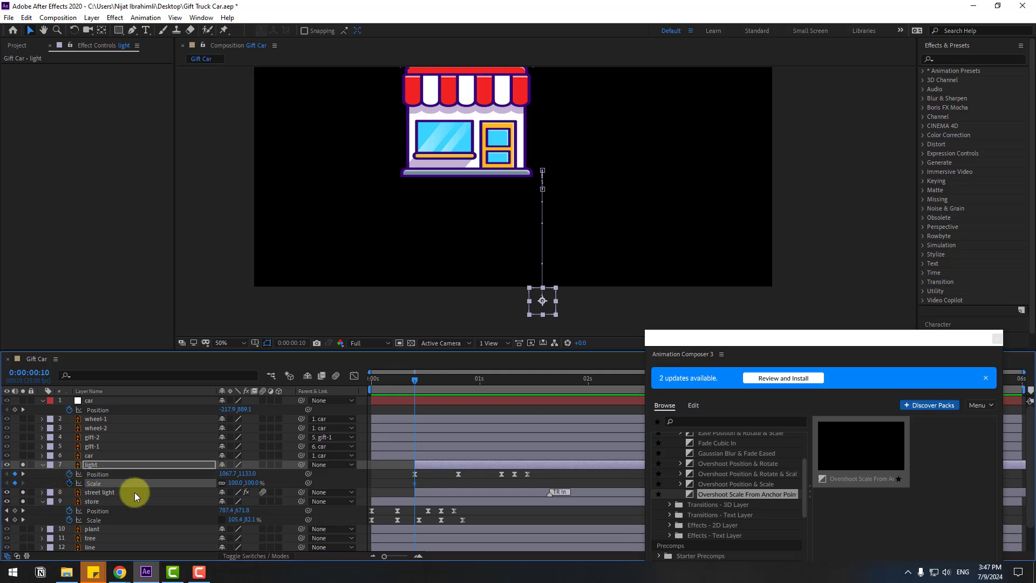
{"action": "left_click", "coordinate": [69, 483]}
{"action": "left_click_drag", "start_coordinate": [233, 484], "coordinate": [209, 486]}
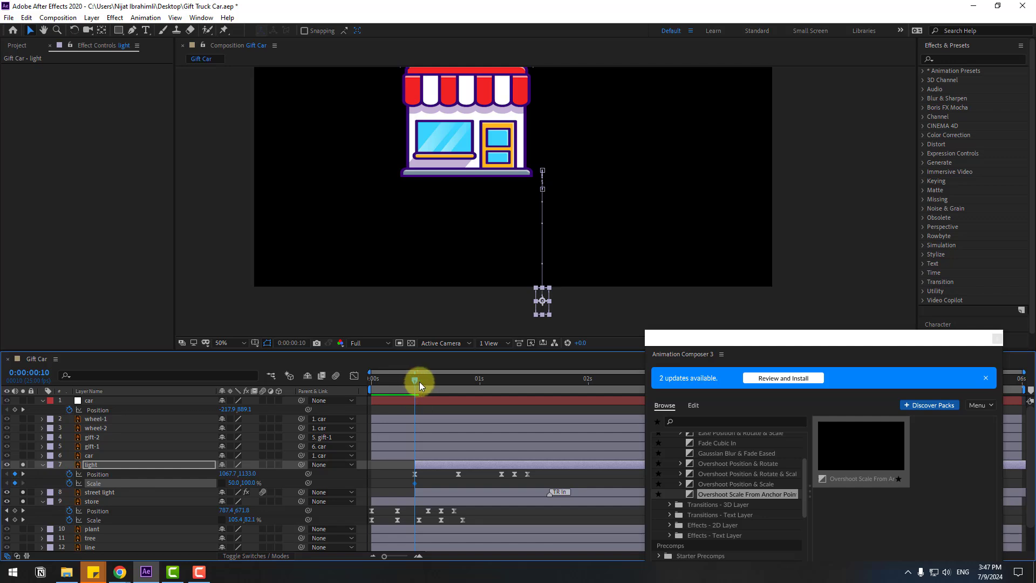
{"action": "left_click_drag", "start_coordinate": [419, 381], "coordinate": [458, 380]}
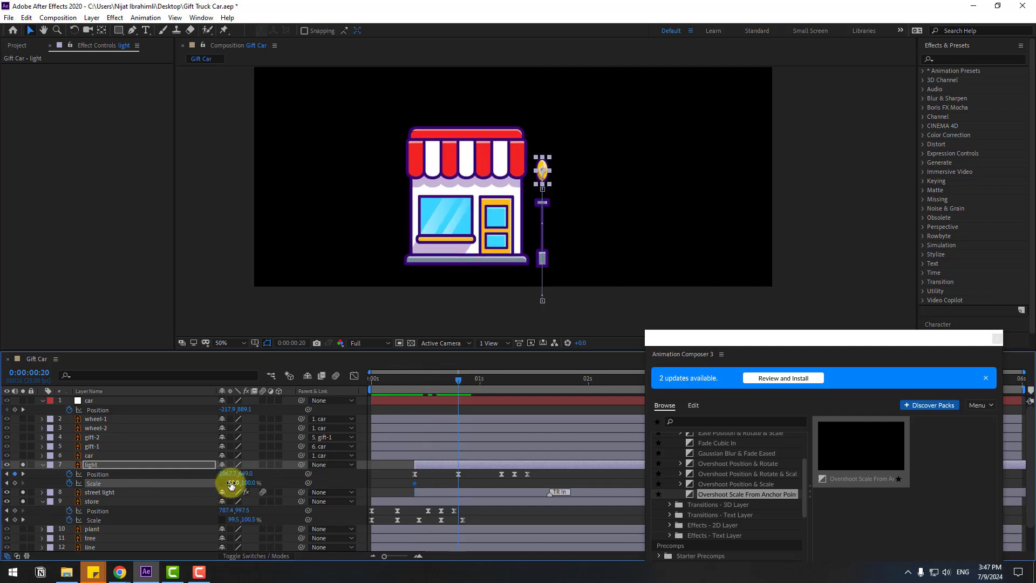
- Set the light's horizontal Scale to 84% at 0:00:00:20 and 100% at 0:00:01:05, keeping the vertical scale at 100%
{"action": "mouse_move", "coordinate": [231, 486]}
{"action": "left_mouse_down"}
{"action": "mouse_move", "coordinate": [247, 488]}
{"action": "mouse_move", "coordinate": [234, 486]}
{"action": "left_mouse_up"}
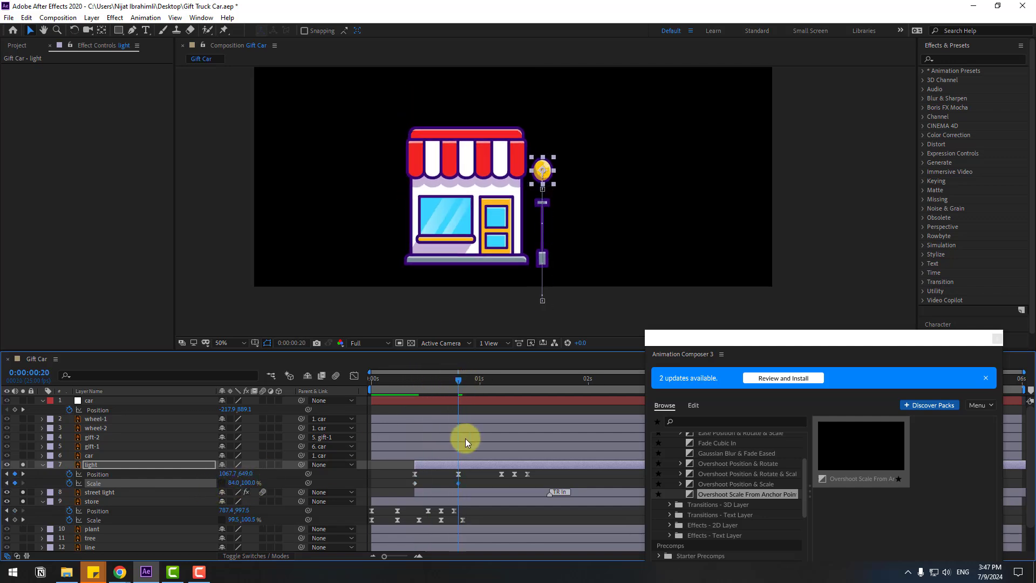
{"action": "left_click_drag", "start_coordinate": [410, 383], "coordinate": [503, 384]}
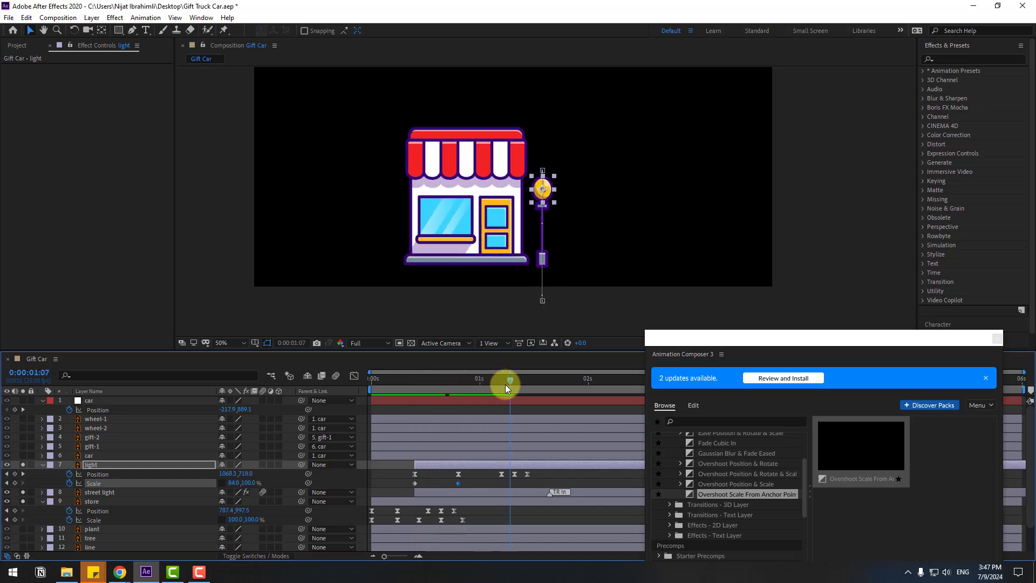
{"action": "left_click", "coordinate": [234, 483]}
{"action": "type", "text": "100"}
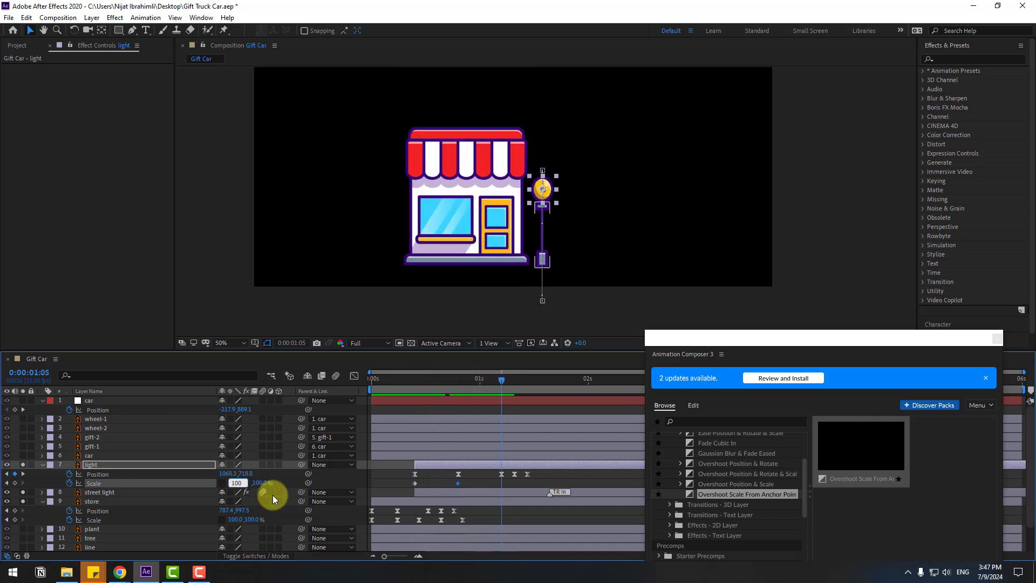
{"action": "key", "text": "Return"}
- Apply Easy Ease to all three of the light's Scale keyframes and preview the bounce
{"action": "left_click_drag", "start_coordinate": [511, 481], "coordinate": [414, 486]}
{"action": "right_click", "coordinate": [415, 484]}
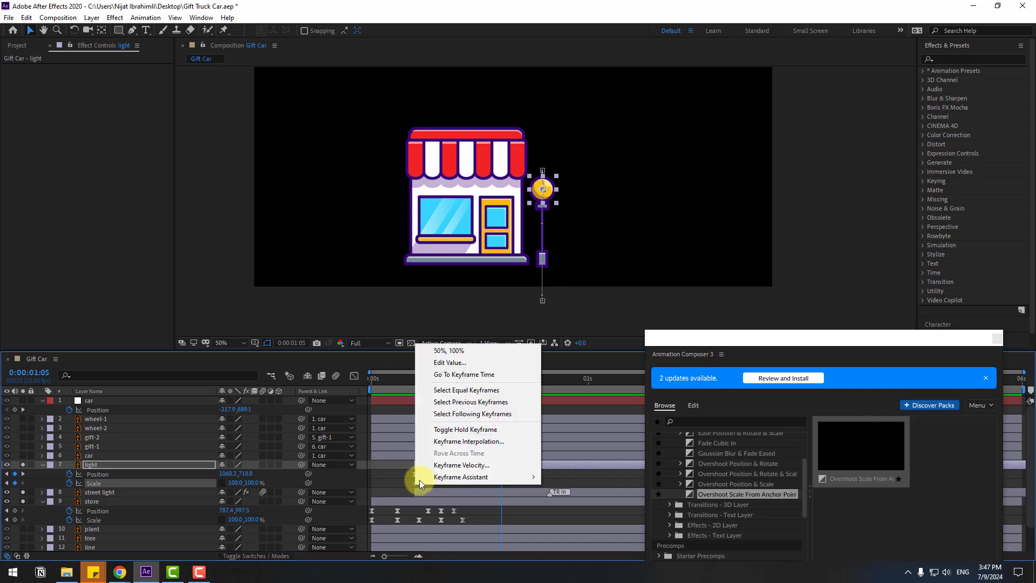
{"action": "mouse_move", "coordinate": [460, 478]}
{"action": "left_click", "coordinate": [570, 406]}
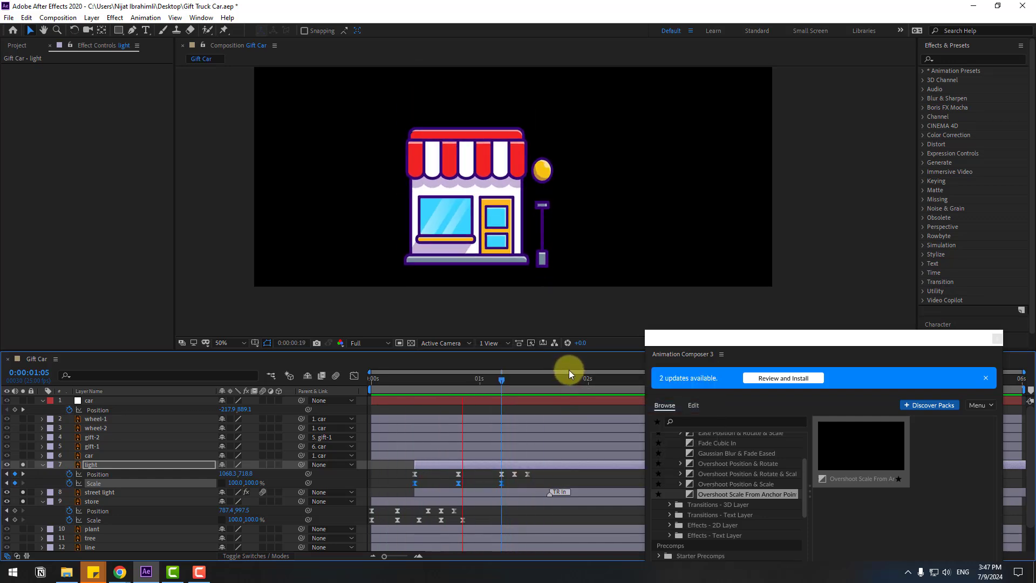
{"action": "key", "text": "space"}
- Collapse the light and store layers, turn off solo for the light, street light and store, and preview the full scene
{"action": "left_click", "coordinate": [43, 465]}
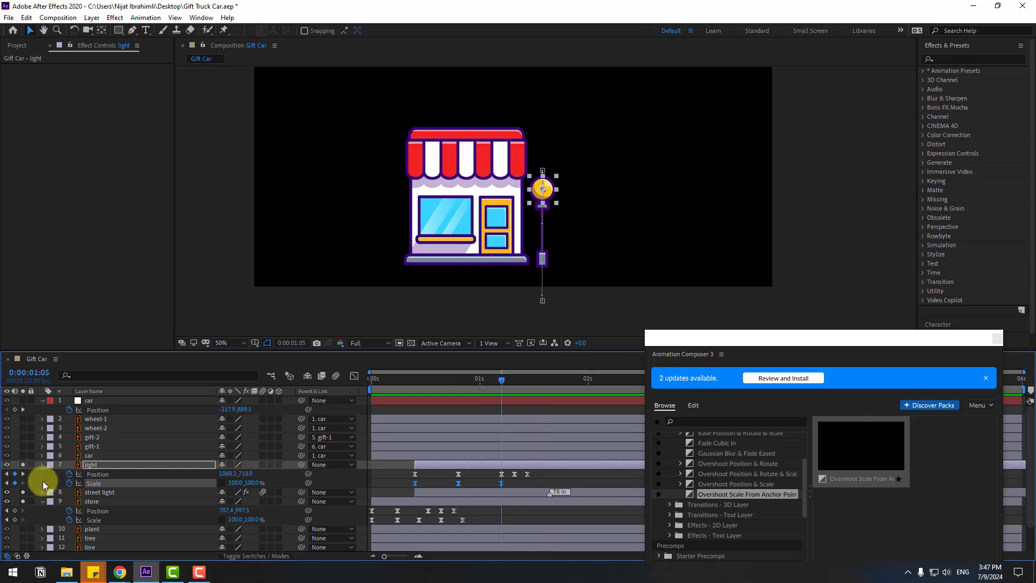
{"action": "left_click", "coordinate": [42, 483]}
{"action": "left_click", "coordinate": [24, 482]}
{"action": "key", "text": "space"}
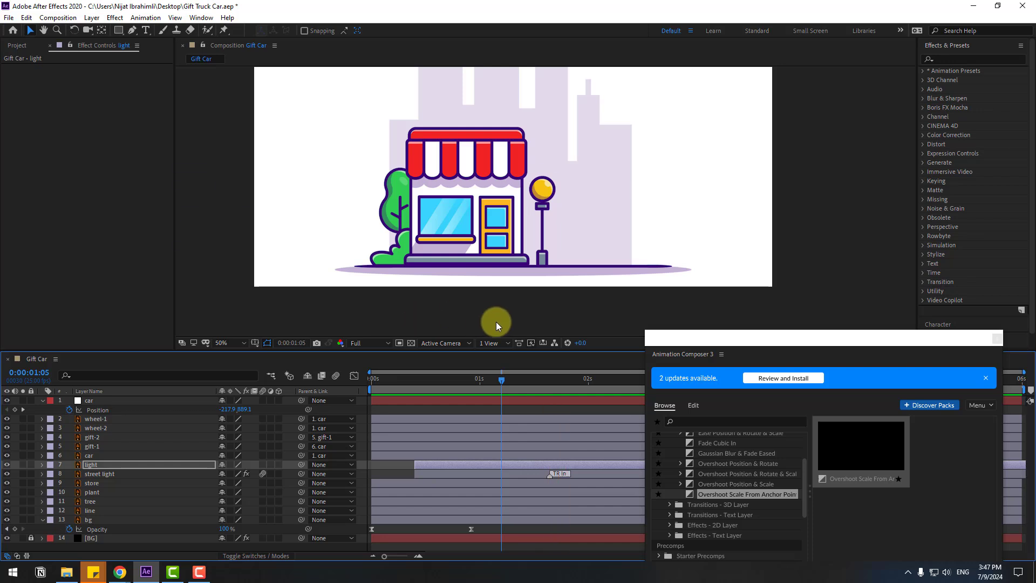
{"action": "key", "text": "space"}
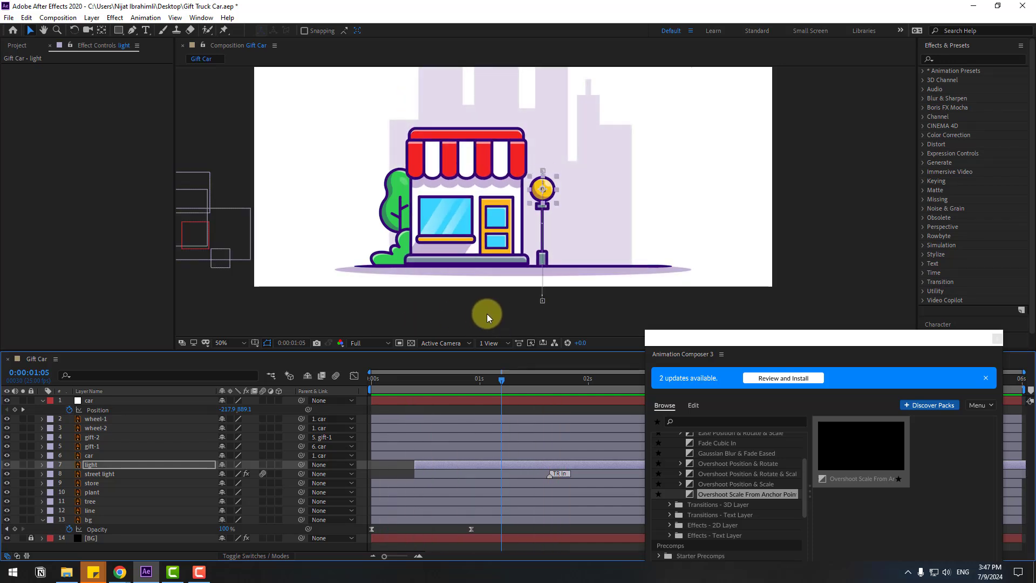
- Solo the tree layer and move its anchor point to the base of the trunk
{"action": "left_click", "coordinate": [91, 501]}
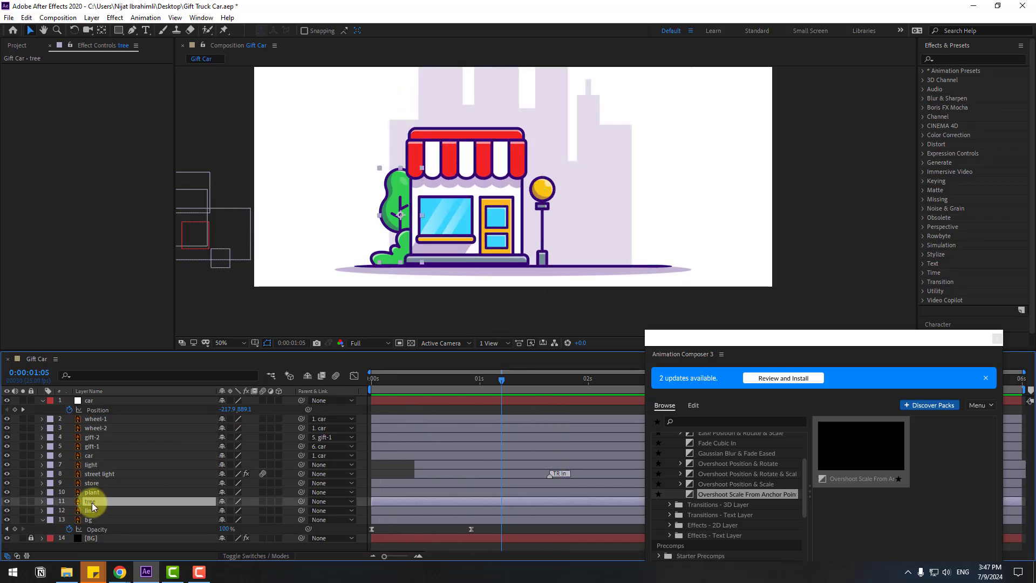
{"action": "left_click", "coordinate": [22, 501]}
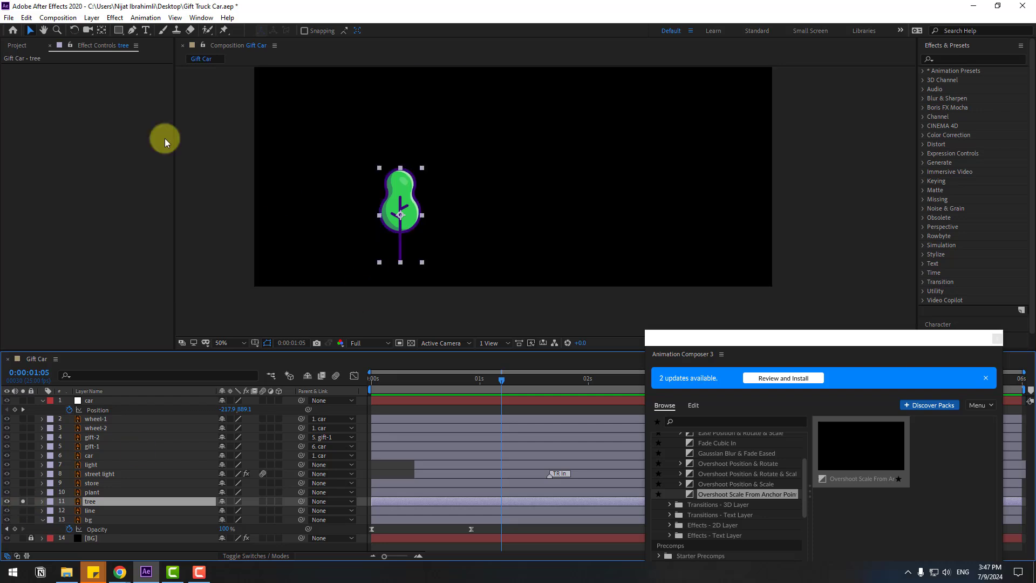
{"action": "left_click", "coordinate": [102, 30]}
{"action": "left_click_drag", "start_coordinate": [389, 208], "coordinate": [391, 254]}
{"action": "left_click", "coordinate": [30, 30]}
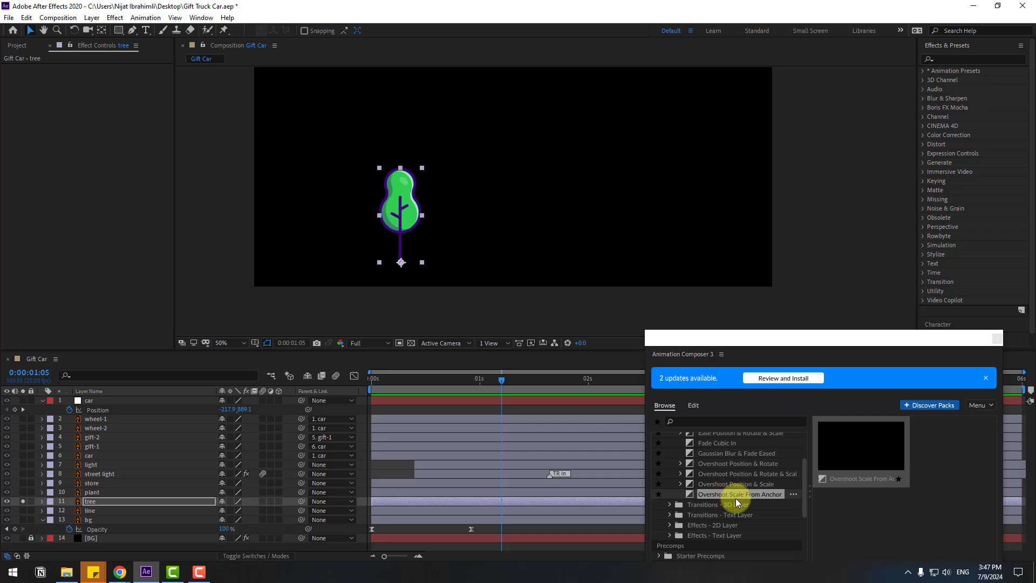
- Apply the Overshoot Scale From Anchor Point preset to the tree as an In transition and extend its marker to about 0:00:00:24
{"action": "left_click_drag", "start_coordinate": [775, 345], "coordinate": [754, 290]}
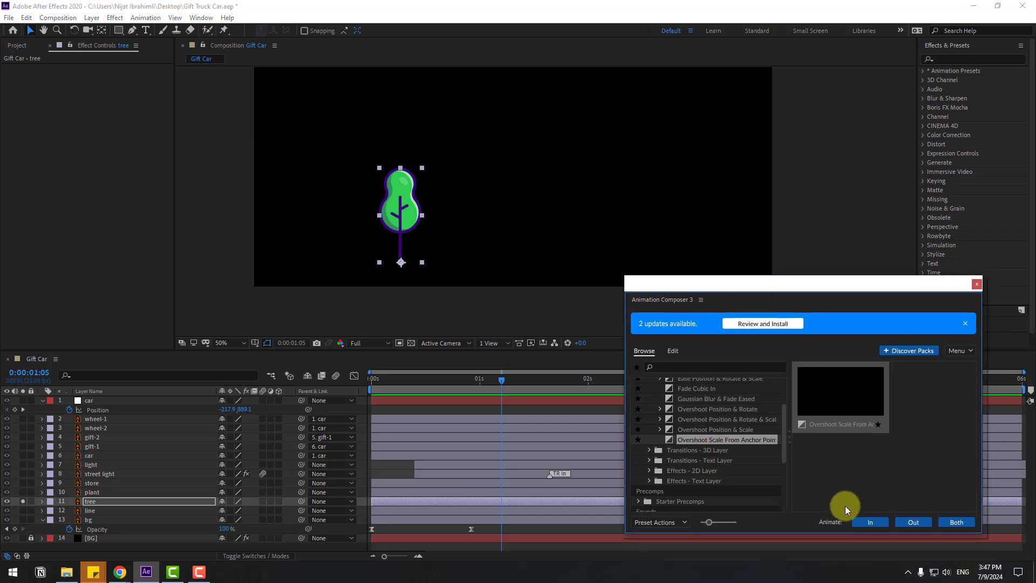
{"action": "left_click", "coordinate": [877, 523]}
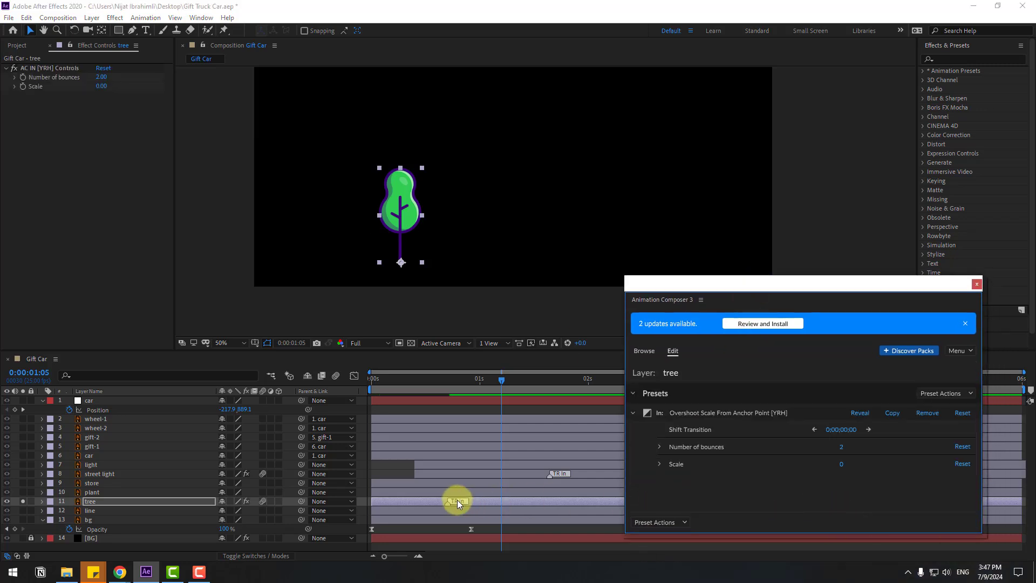
{"action": "left_click_drag", "start_coordinate": [448, 502], "coordinate": [476, 501]}
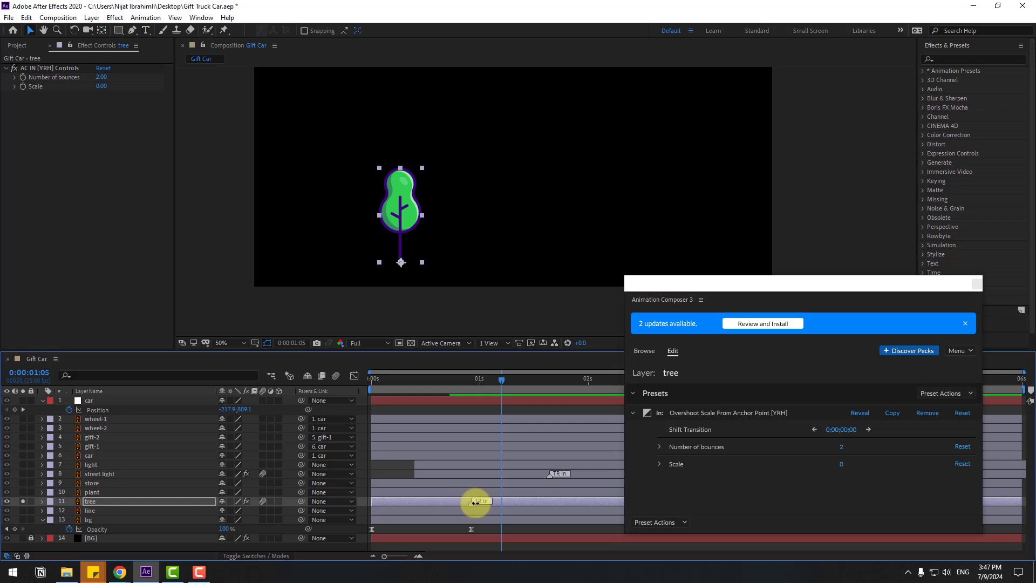
- Turn off solo for the tree, shift its layer to start at about 0:00:00:12, and preview the scene
{"action": "left_click", "coordinate": [23, 501]}
{"action": "mouse_move", "coordinate": [370, 501]}
{"action": "left_mouse_down"}
{"action": "mouse_move", "coordinate": [416, 500]}
{"action": "mouse_move", "coordinate": [430, 430]}
{"action": "left_mouse_up"}
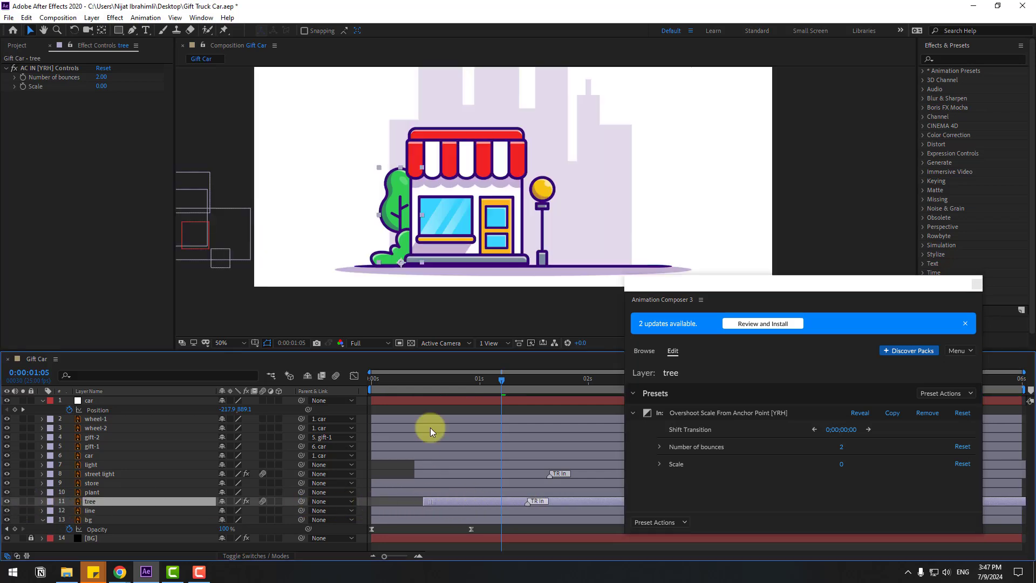
{"action": "left_click_drag", "start_coordinate": [404, 381], "coordinate": [424, 395]}
{"action": "key", "text": "space"}
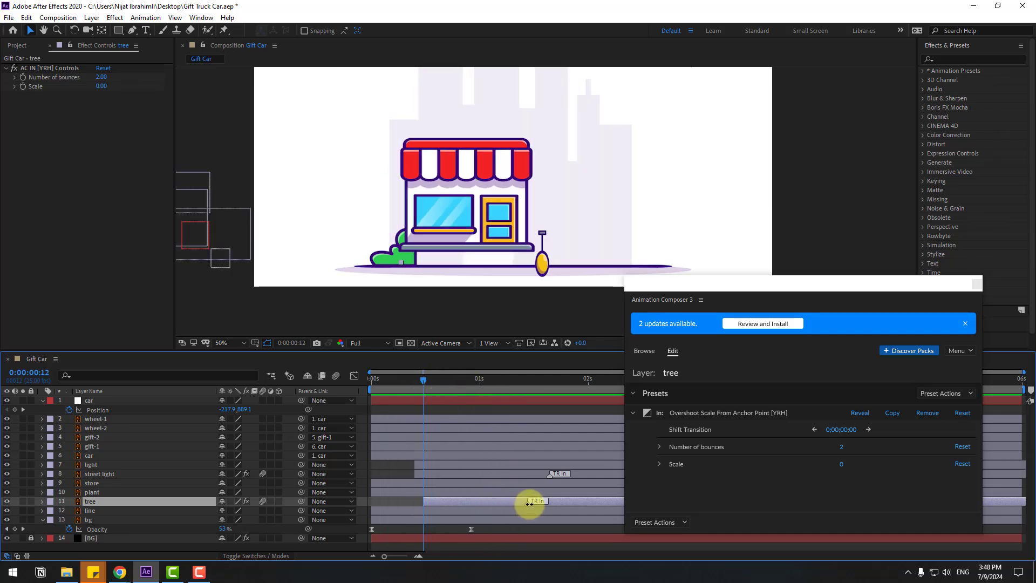
- Lengthen the tree's In transition, shift its layer to start at about 0:00:00:19, and preview the timing
{"action": "left_click_drag", "start_coordinate": [528, 502], "coordinate": [580, 501]}
{"action": "key", "text": "space"}
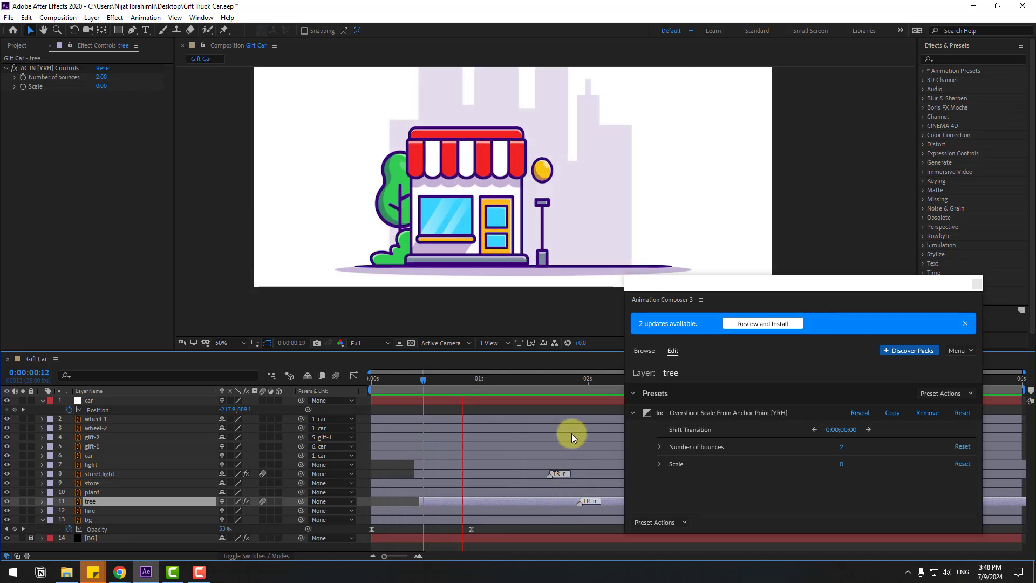
{"action": "left_click_drag", "start_coordinate": [433, 504], "coordinate": [471, 497]}
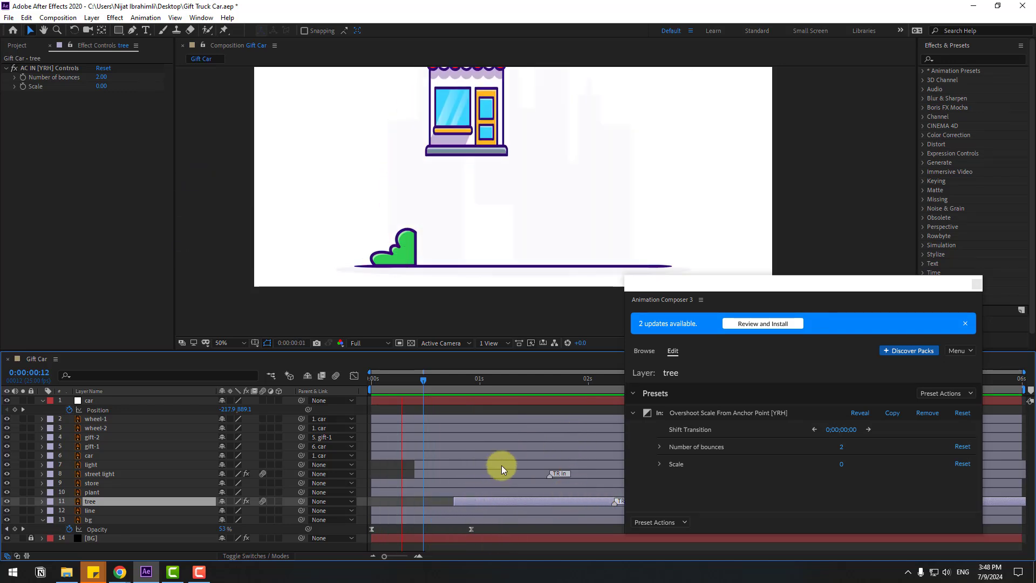
{"action": "key", "text": "space"}
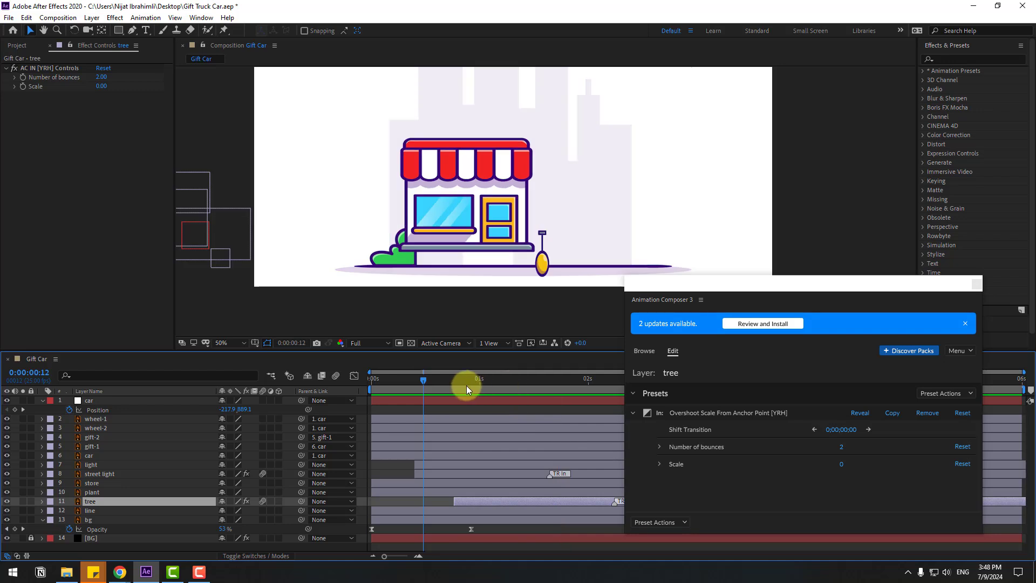
- Select the plant layer, preview from the start, and shift the layer to begin at 0:00:00:20
{"action": "left_click_drag", "start_coordinate": [432, 380], "coordinate": [368, 341]}
{"action": "left_click", "coordinate": [392, 258]}
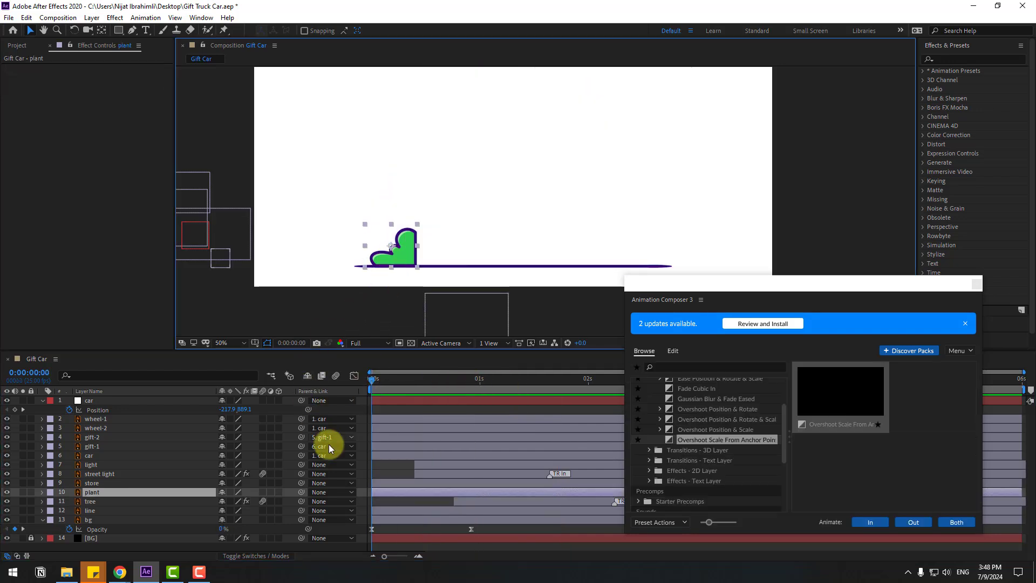
{"action": "key", "text": "space"}
{"action": "left_click_drag", "start_coordinate": [387, 494], "coordinate": [475, 491]}
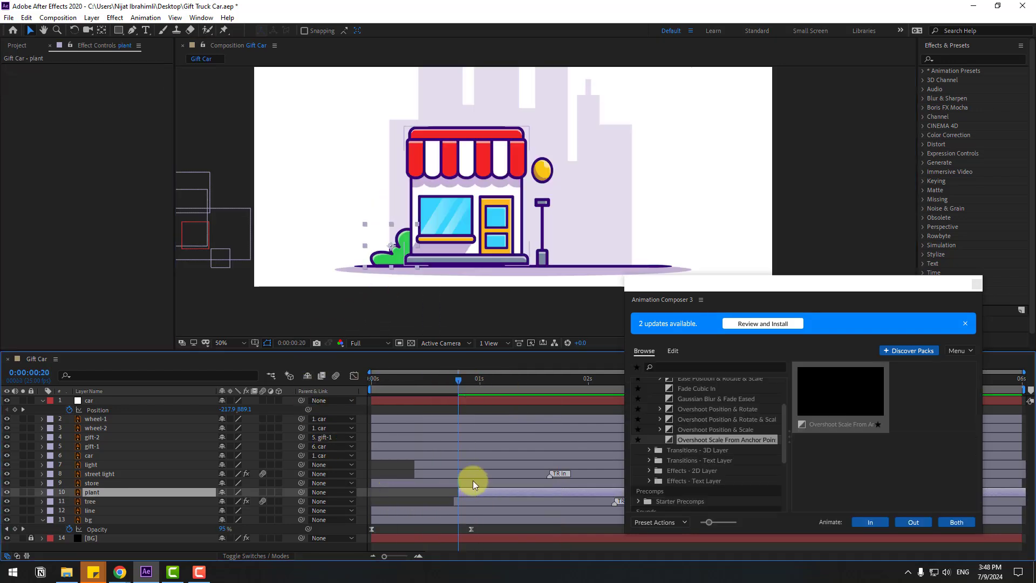
- Keyframe the plant's Position at 659.6, 927.1 at 0:00:00:20 and 497.6, 927.1 at 0:00:01:07 so it slides out from behind the store
{"action": "key", "text": "p"}
{"action": "left_click_drag", "start_coordinate": [224, 502], "coordinate": [302, 498]}
{"action": "left_click", "coordinate": [69, 502]}
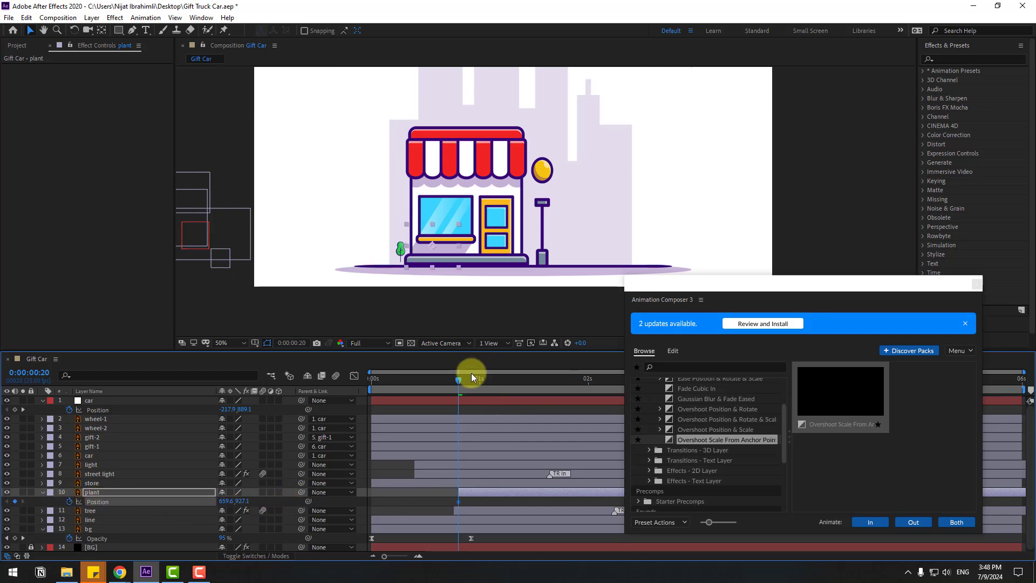
{"action": "left_click_drag", "start_coordinate": [472, 373], "coordinate": [510, 379]}
{"action": "left_click_drag", "start_coordinate": [225, 504], "coordinate": [167, 497]}
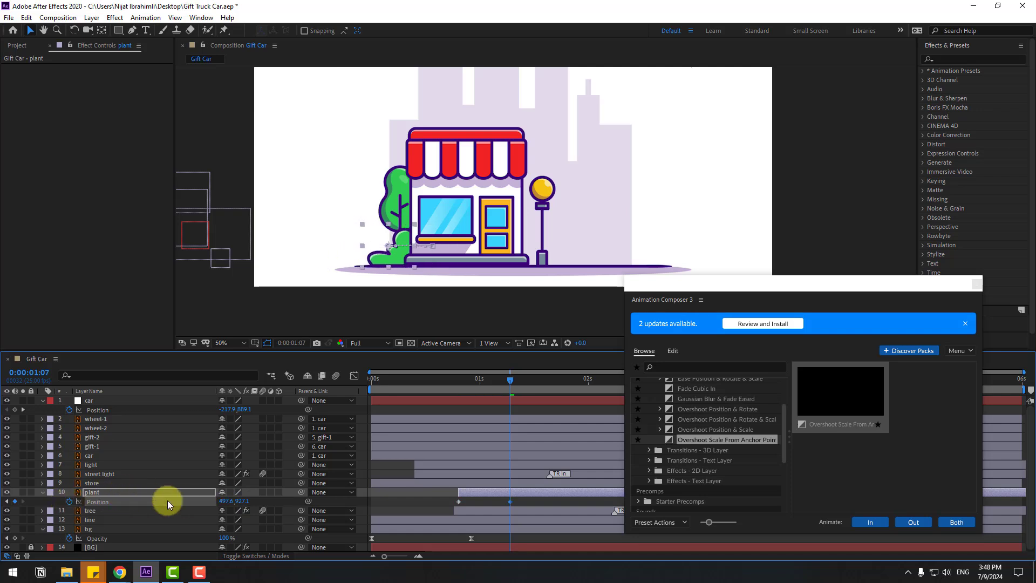
- Apply Easy Ease to both of the plant's Position keyframes and preview the slide
{"action": "right_click", "coordinate": [459, 502]}
{"action": "mouse_move", "coordinate": [507, 492]}
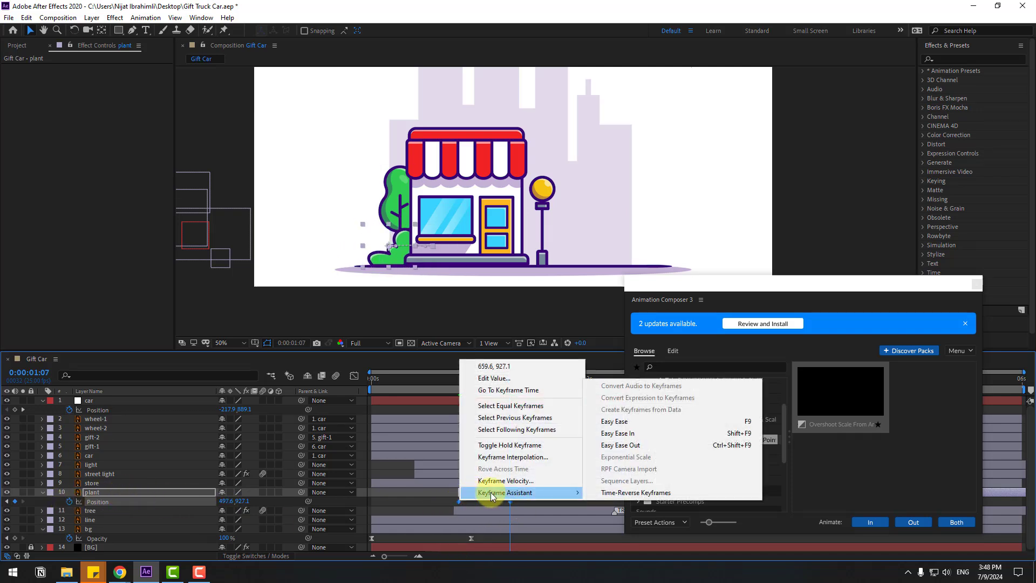
{"action": "left_click", "coordinate": [604, 417]}
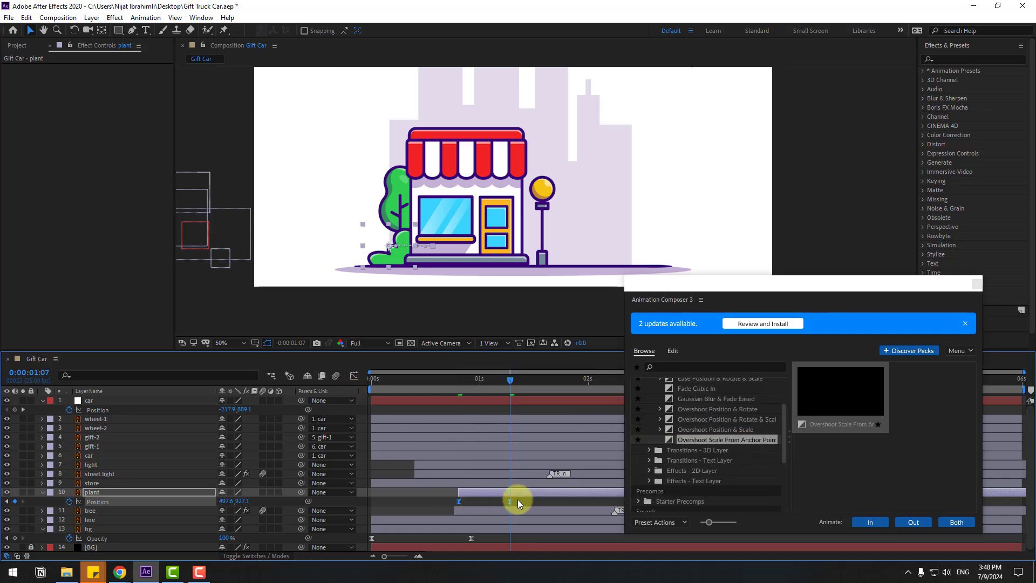
{"action": "key", "text": "space"}
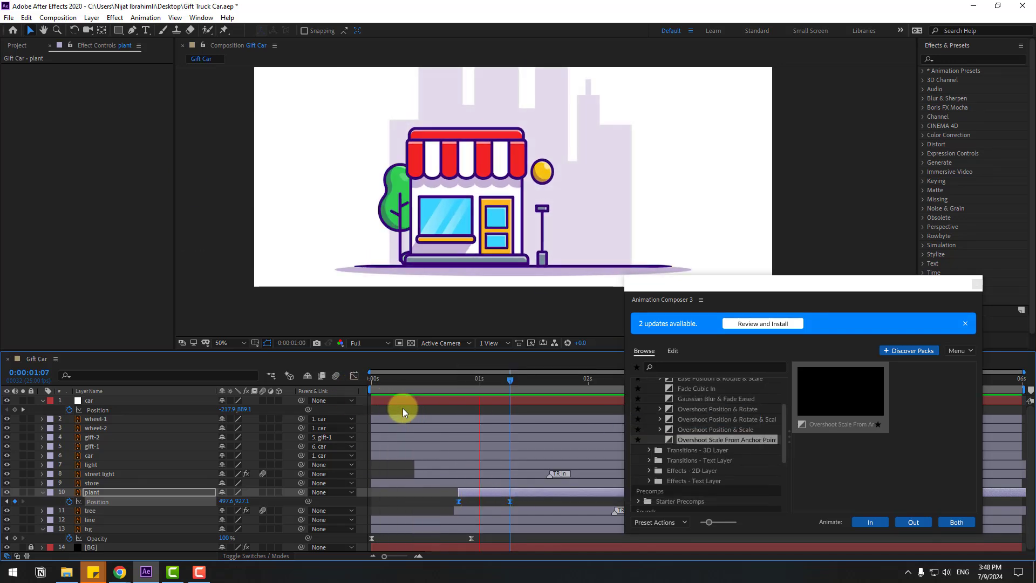
{"action": "key", "text": "space"}
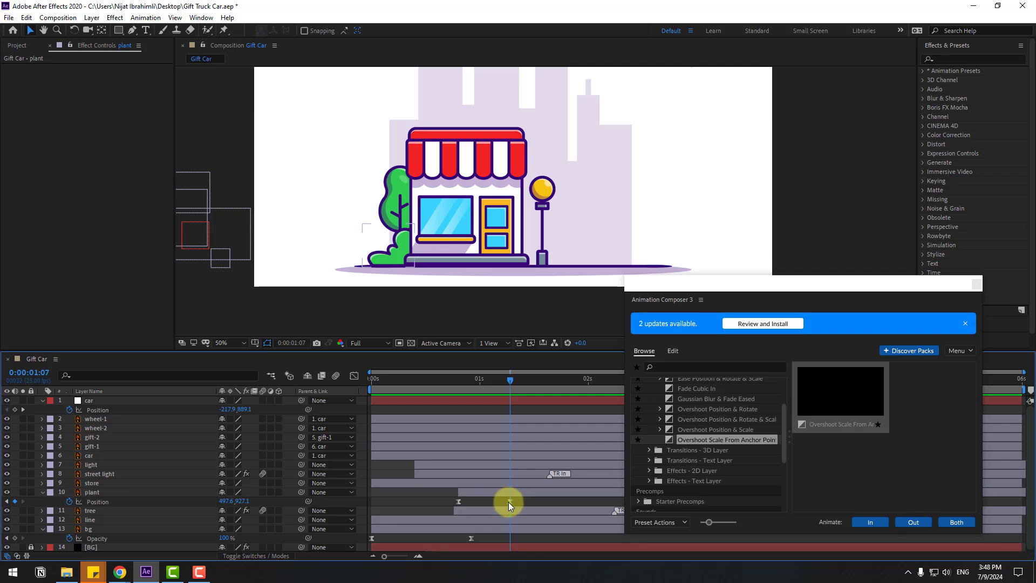
- Delay the plant's last Position keyframe to about 0:00:01:16, raise its incoming speed influence to about 80%, and preview the scene
{"action": "left_click", "coordinate": [510, 501]}
{"action": "left_click", "coordinate": [354, 375]}
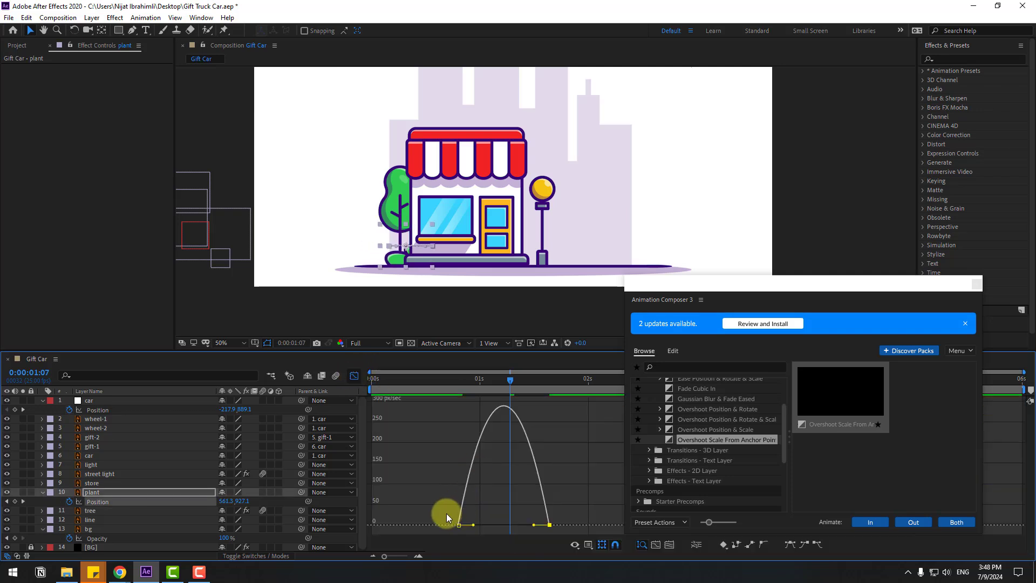
{"action": "left_click_drag", "start_coordinate": [533, 525], "coordinate": [513, 525]}
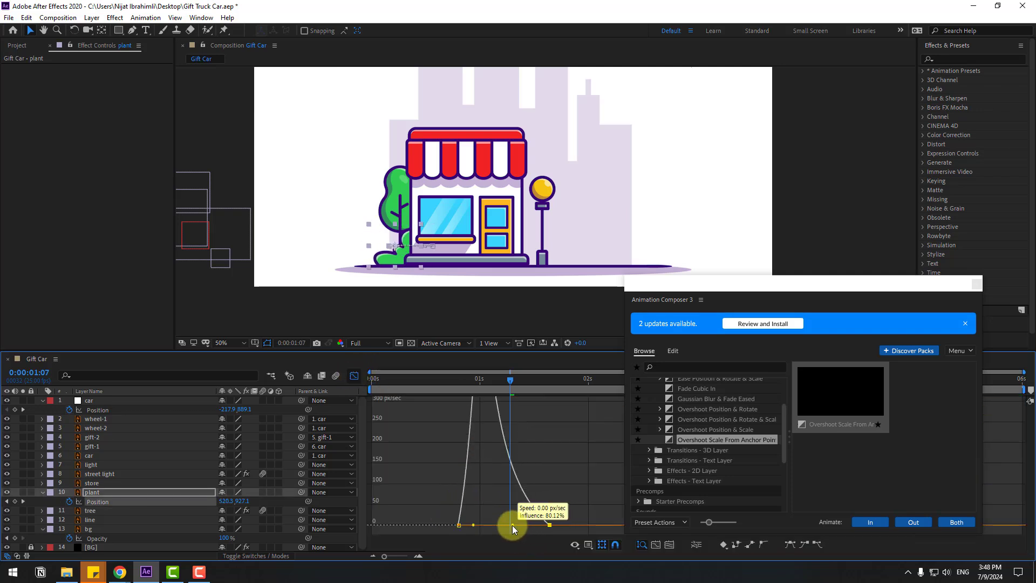
{"action": "key", "text": "space"}
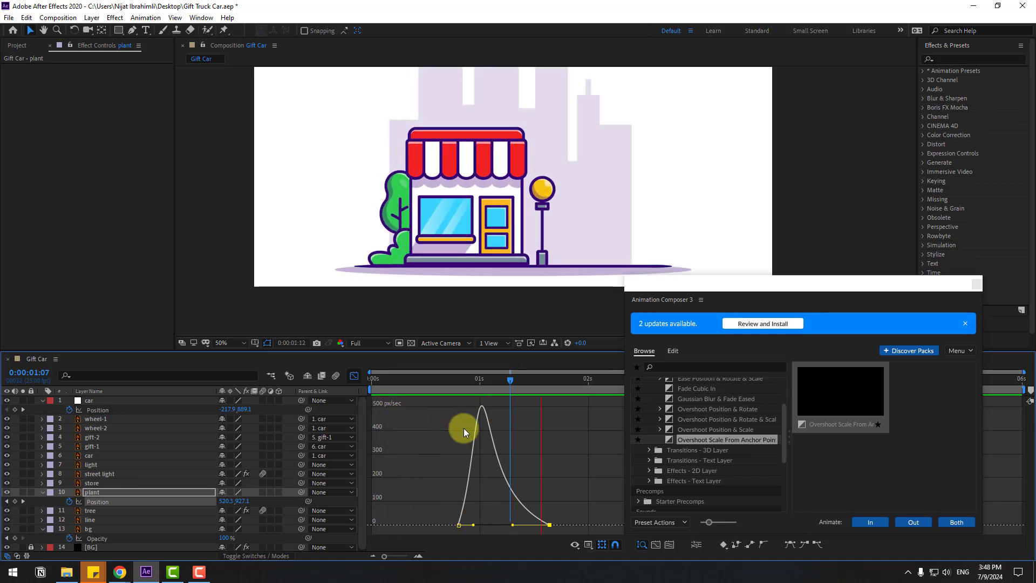
{"action": "key", "text": "space"}
{"action": "left_click", "coordinate": [354, 376]}
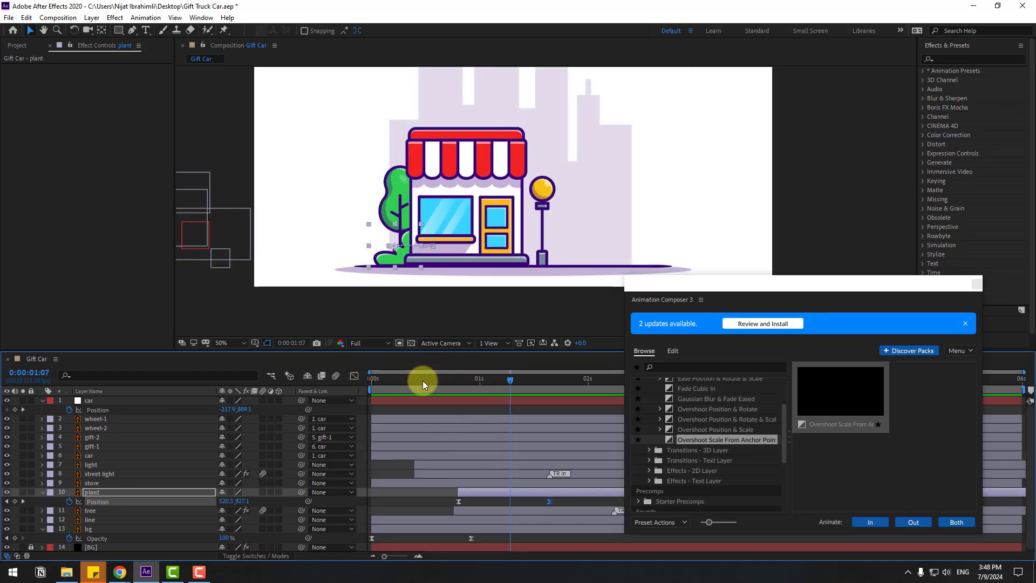
{"action": "mouse_move", "coordinate": [423, 380]}
{"action": "left_mouse_down"}
{"action": "mouse_move", "coordinate": [537, 383]}
{"action": "mouse_move", "coordinate": [418, 390]}
{"action": "left_mouse_up"}
{"action": "key", "text": "space"}
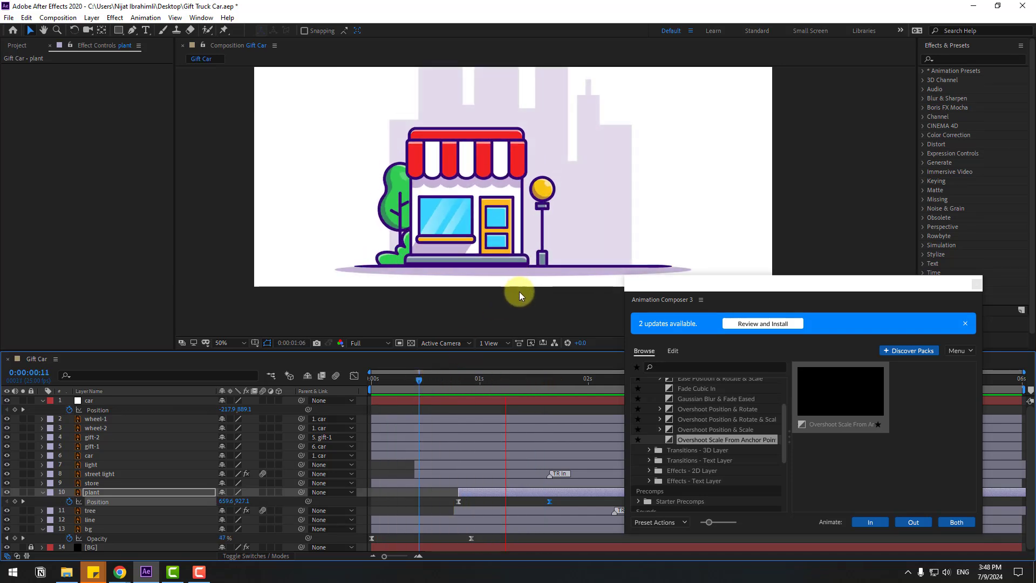
{"action": "key", "text": "space"}
{"action": "key", "text": "space"}
{"action": "key", "text": "space"}
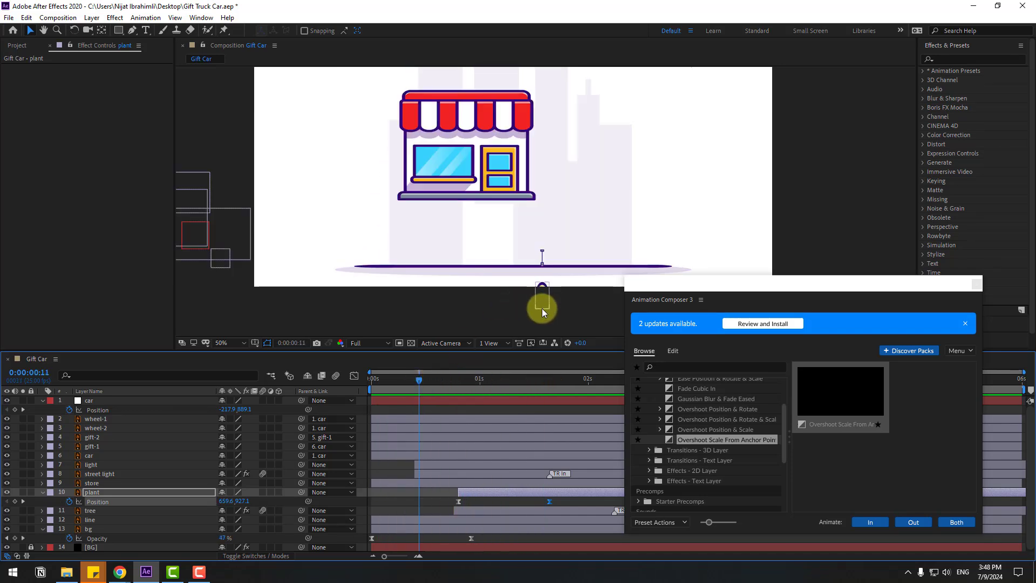
- Close the Animation Composer window and shift both of the car null's Position keyframes earlier, with the first at about 0:00:01:16
{"action": "left_click", "coordinate": [976, 283]}
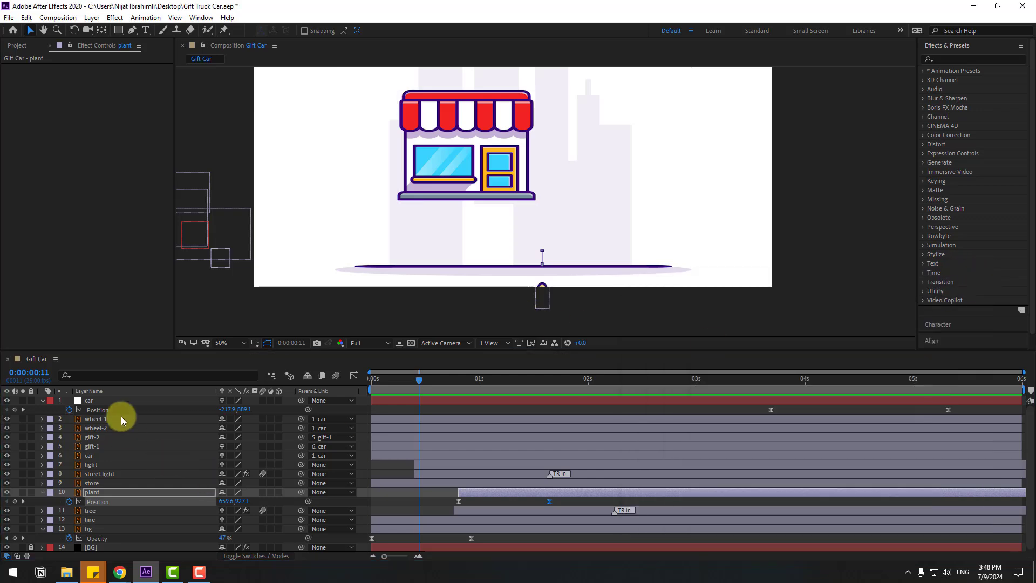
{"action": "left_click", "coordinate": [100, 402]}
{"action": "left_click_drag", "start_coordinate": [959, 410], "coordinate": [760, 416]}
{"action": "left_click_drag", "start_coordinate": [413, 377], "coordinate": [510, 380]}
{"action": "left_click_drag", "start_coordinate": [772, 412], "coordinate": [551, 410]}
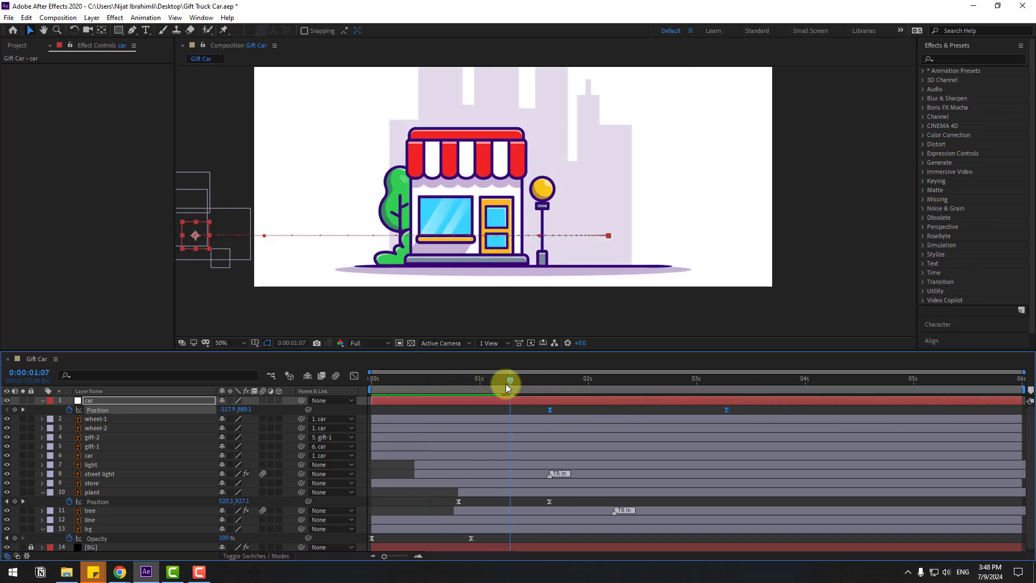
- Move the truck body layer's anchor point down to its bottom centre, soloing the layer while placing it
{"action": "left_click_drag", "start_coordinate": [507, 384], "coordinate": [623, 384]}
{"action": "left_click", "coordinate": [600, 382]}
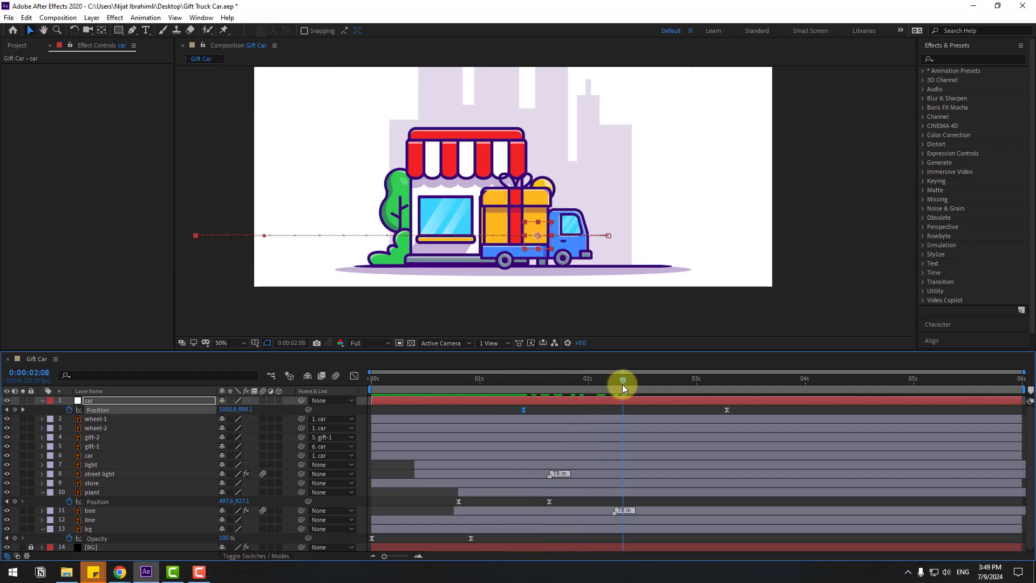
{"action": "left_click", "coordinate": [90, 459]}
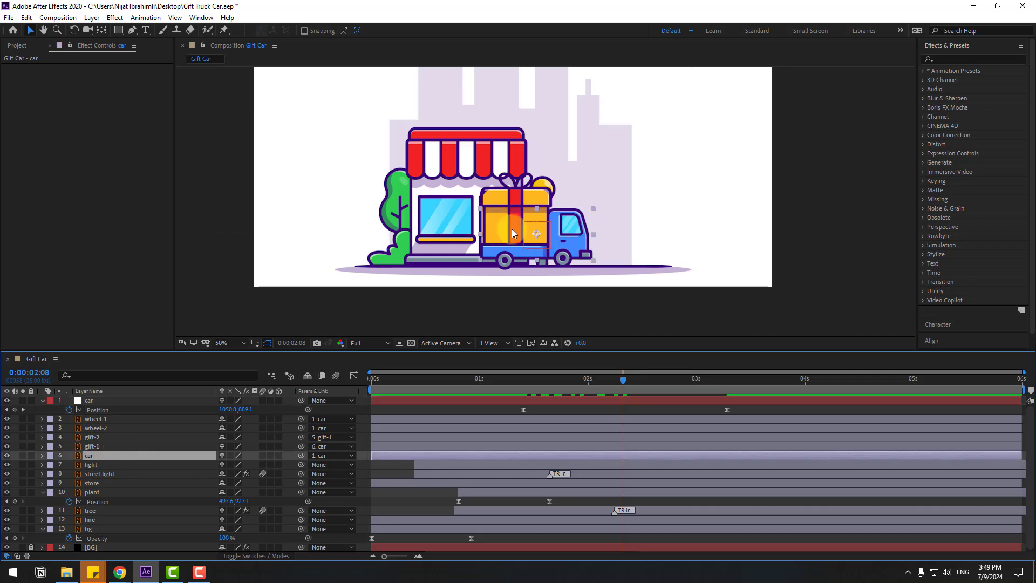
{"action": "scroll", "coordinate": [536, 238], "scroll_direction": "up", "scroll_amount": 4}
{"action": "left_click_drag", "start_coordinate": [370, 248], "coordinate": [513, 261]}
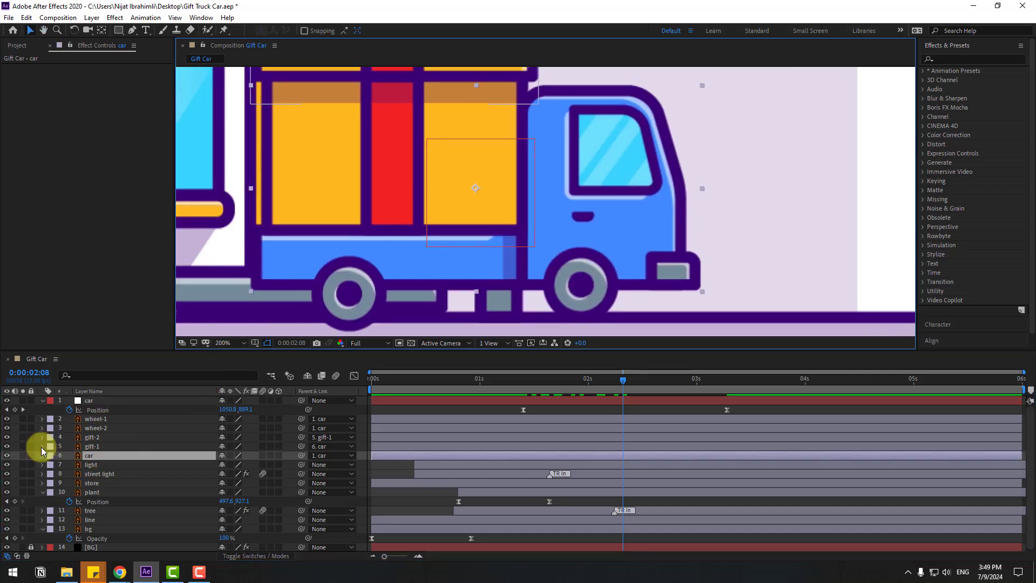
{"action": "left_click", "coordinate": [23, 456]}
{"action": "left_click", "coordinate": [101, 30]}
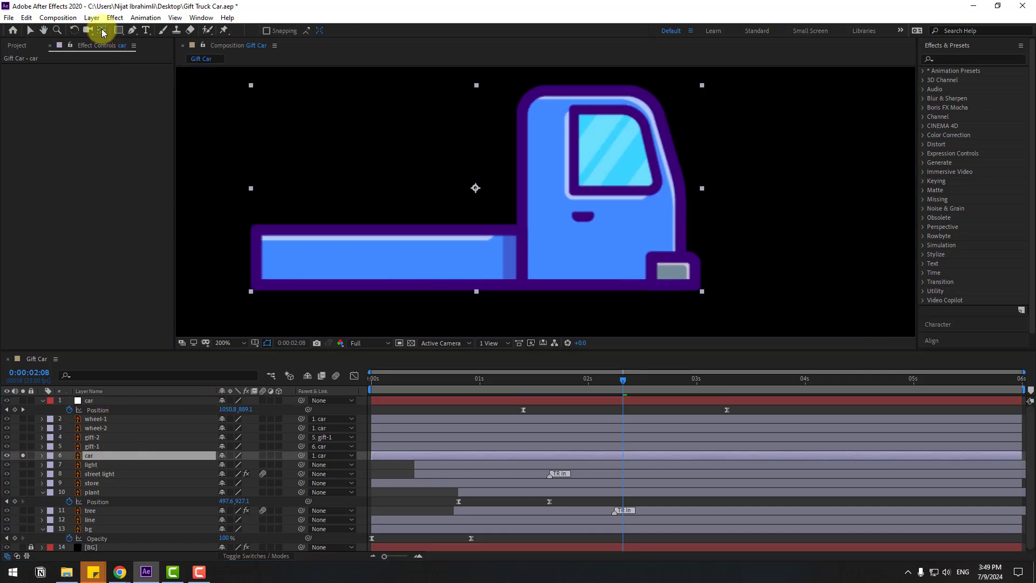
{"action": "left_click_drag", "start_coordinate": [475, 187], "coordinate": [475, 289]}
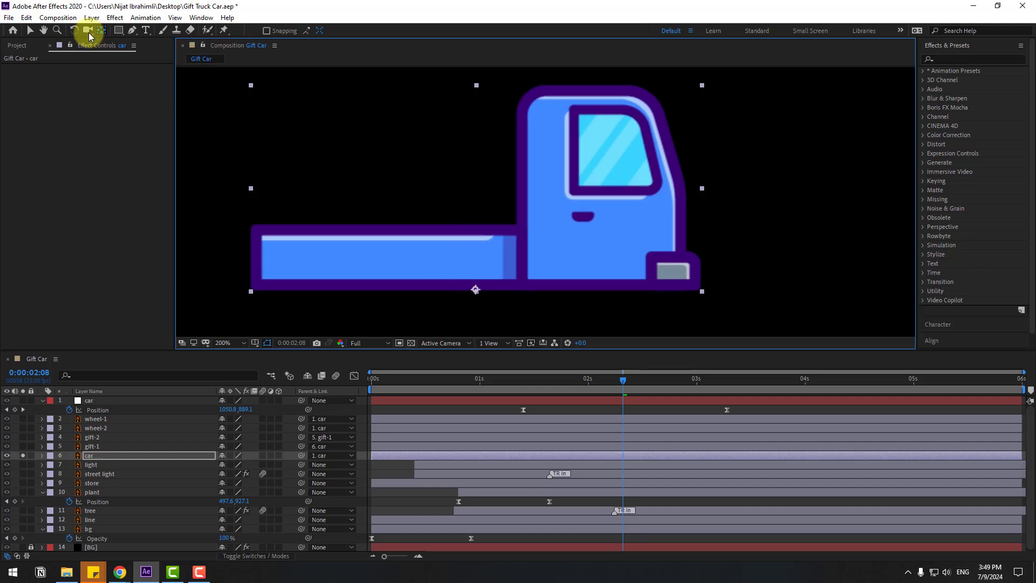
{"action": "left_click", "coordinate": [30, 30]}
{"action": "left_click", "coordinate": [51, 490]}
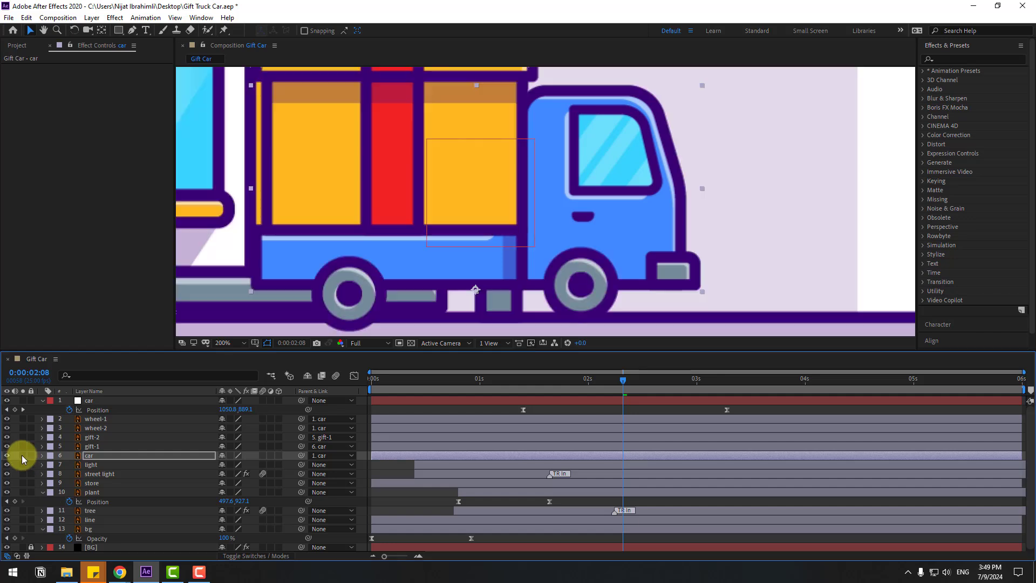
- Add a first Rotation keyframe of 0° to the truck body layer at 0:00:02:07
{"action": "key", "text": "comma"}
{"action": "left_click_drag", "start_coordinate": [534, 381], "coordinate": [622, 384]}
{"action": "key", "text": "r"}
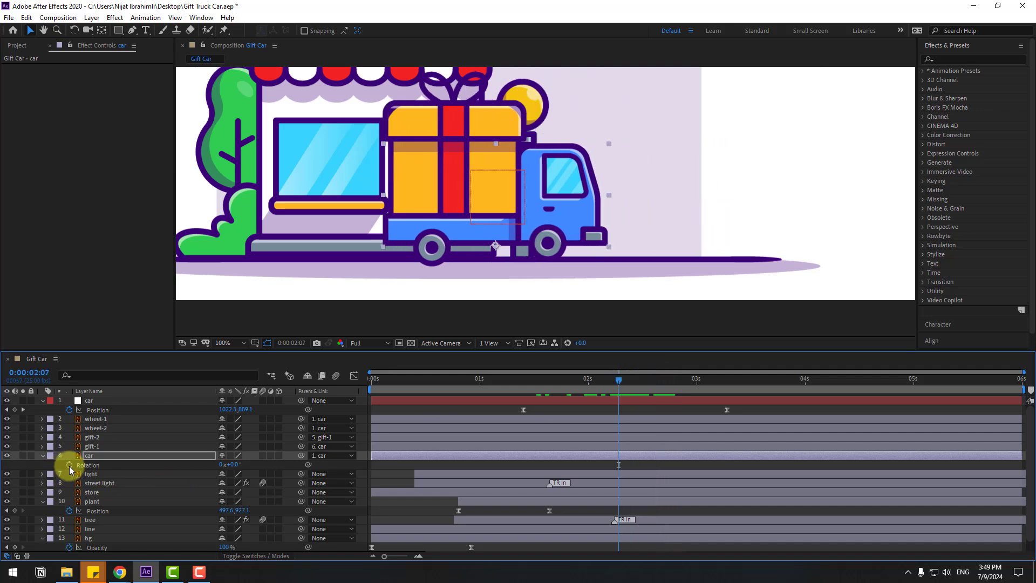
{"action": "left_click", "coordinate": [69, 465]}
{"action": "scroll", "coordinate": [626, 266], "scroll_direction": "down", "scroll_amount": 1}
{"action": "scroll", "coordinate": [639, 286], "scroll_direction": "up", "scroll_amount": 1}
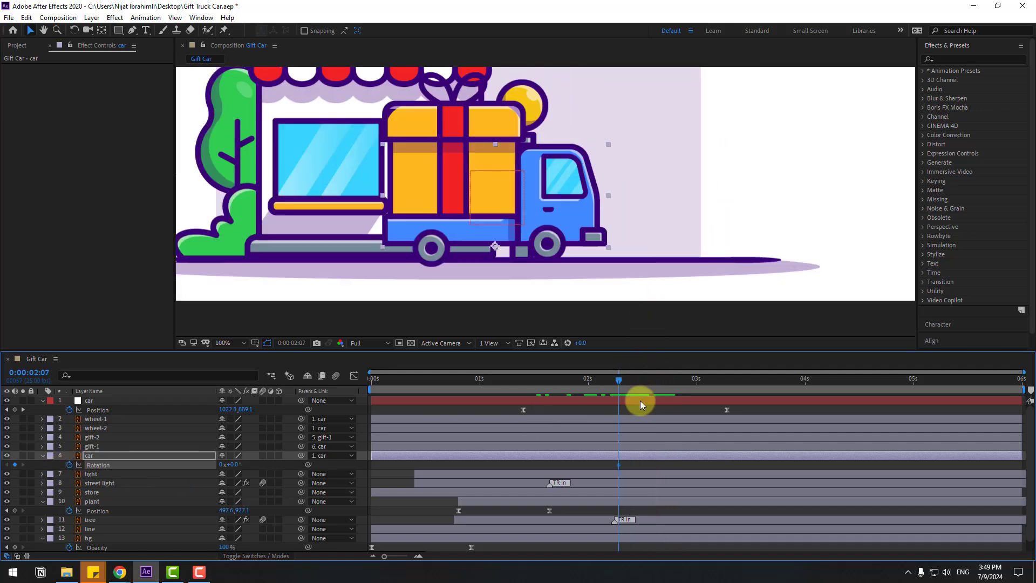
- Keyframe the truck body's Rotation at 4° at 0:00:02:17 so it tips forward
{"action": "key", "text": "shift+Page_Down"}
{"action": "key", "text": "alt+shift+r"}
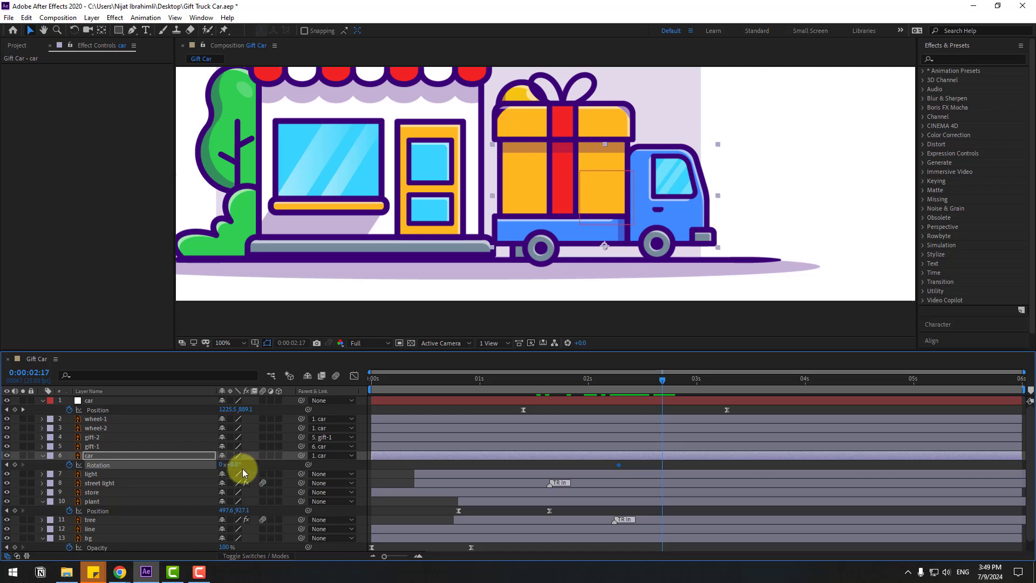
{"action": "left_click_drag", "start_coordinate": [224, 463], "coordinate": [261, 471]}
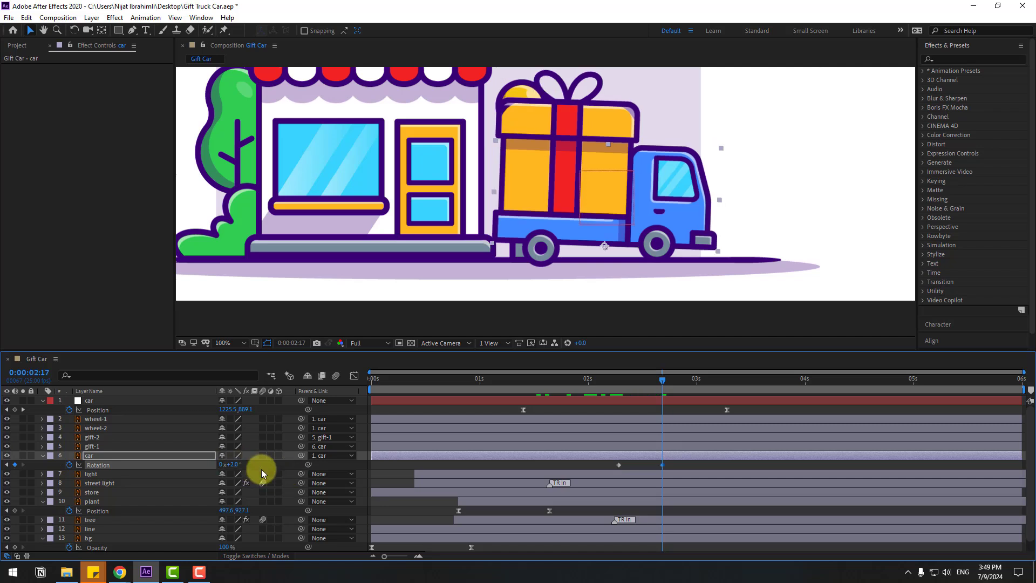
{"action": "left_click", "coordinate": [234, 465]}
{"action": "type", "text": "4"}
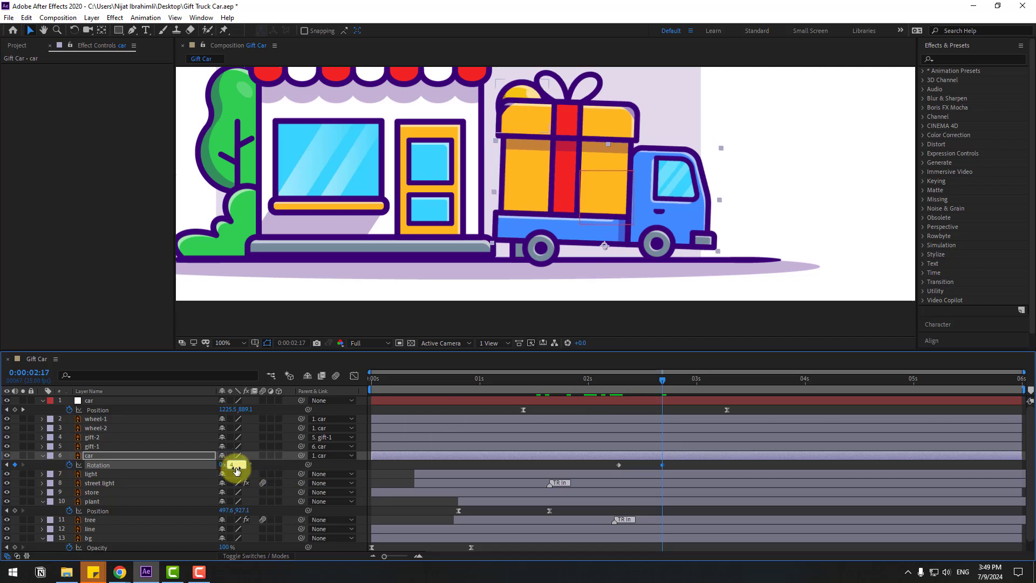
{"action": "key", "text": "Return"}
- Keyframe the truck body's Rotation at -1.5° at 0:00:02:22 so it rocks back
{"action": "left_click_drag", "start_coordinate": [626, 383], "coordinate": [683, 380]}
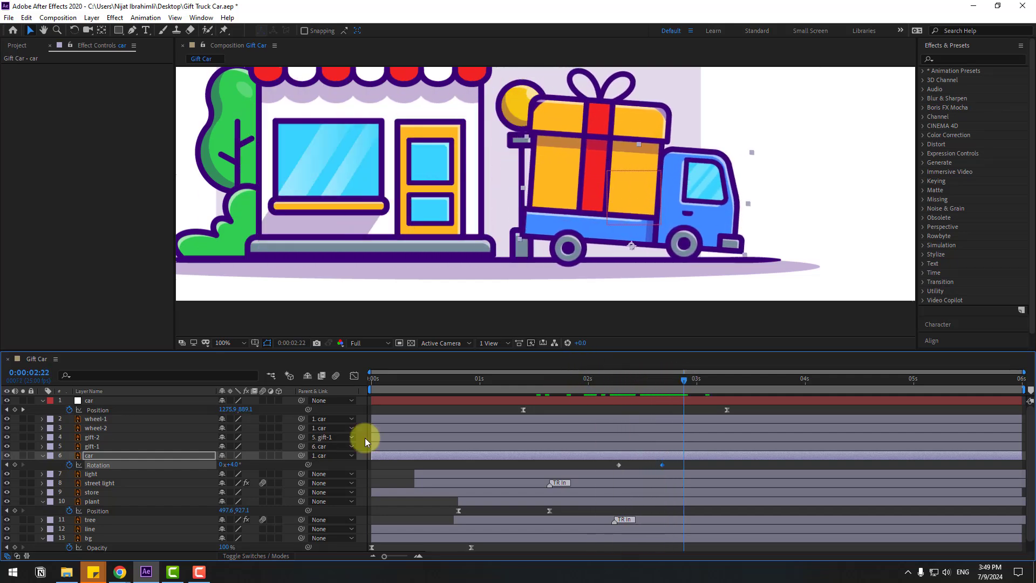
{"action": "left_click", "coordinate": [234, 465]}
{"action": "type", "text": "-"}
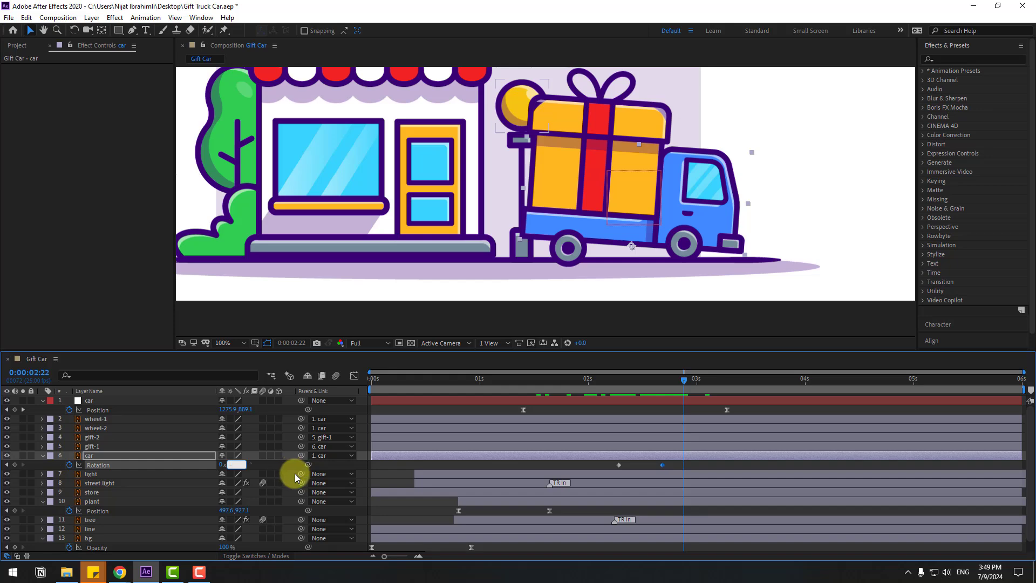
{"action": "type", "text": "1.5"}
{"action": "key", "text": "Return"}
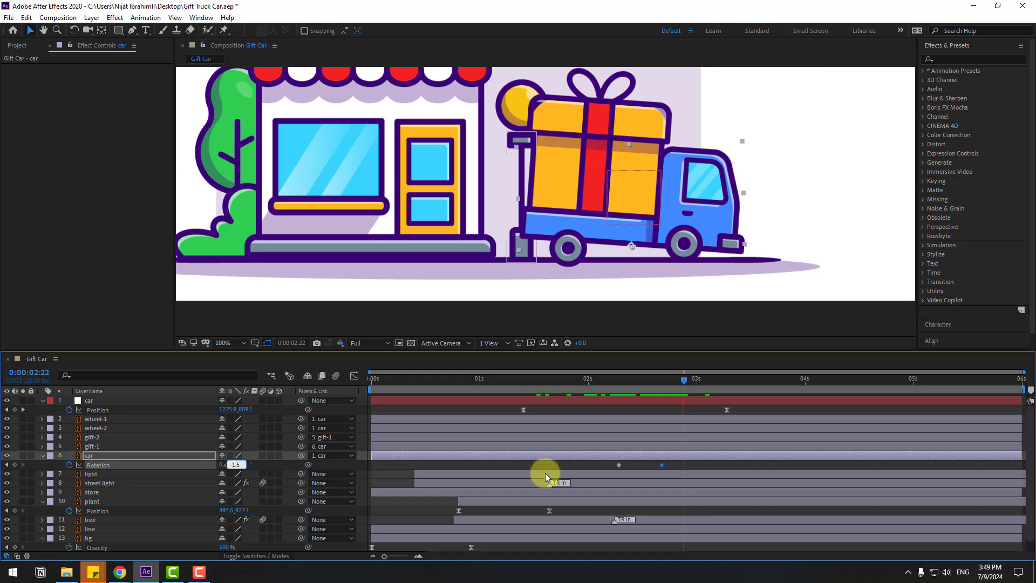
- Keyframe the truck body's Rotation at 1.5° at 0:00:03:01
{"action": "left_click_drag", "start_coordinate": [696, 381], "coordinate": [702, 381]}
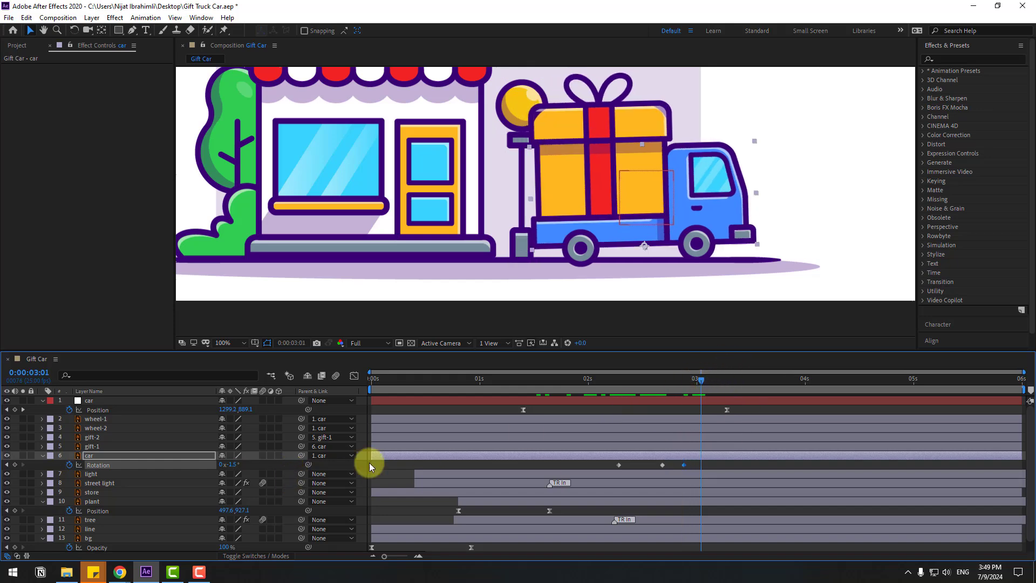
{"action": "left_click_drag", "start_coordinate": [240, 471], "coordinate": [614, 446]}
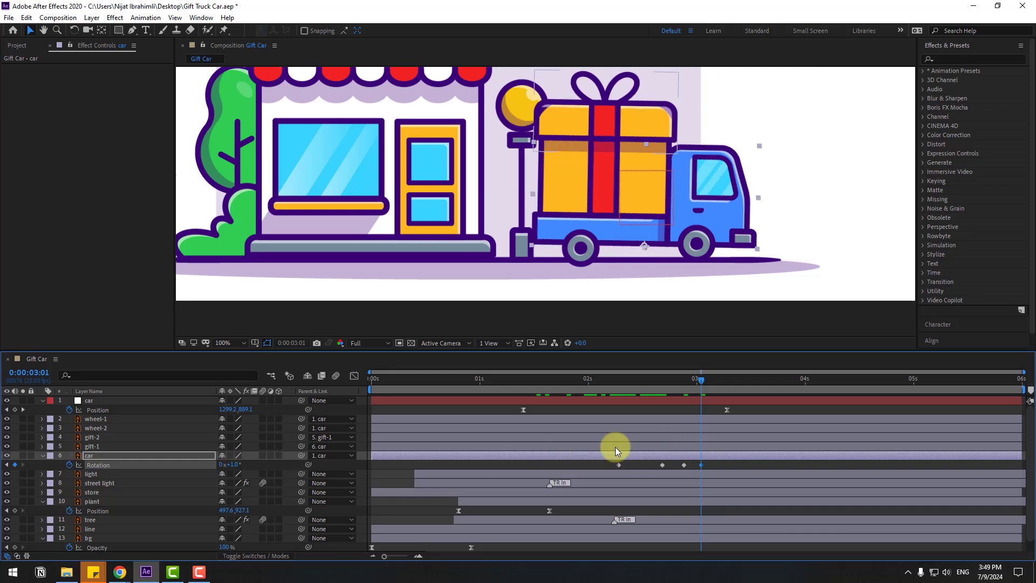
{"action": "left_click", "coordinate": [232, 465]}
{"action": "type", "text": "1.5"}
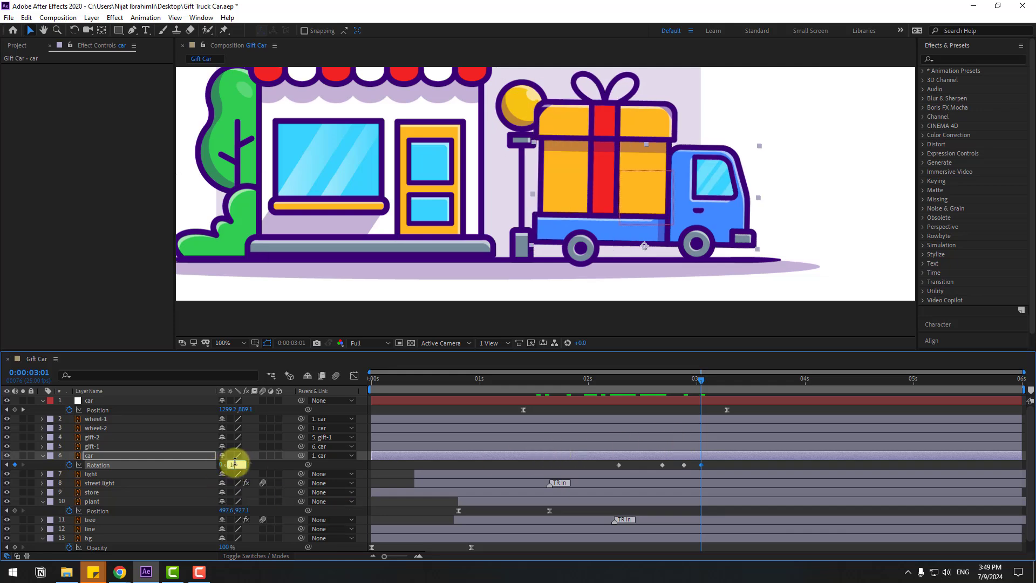
{"action": "key", "text": "Return"}
- Return the truck body's Rotation to 0° with a keyframe at 0:00:03:05
{"action": "left_click_drag", "start_coordinate": [711, 387], "coordinate": [716, 384]}
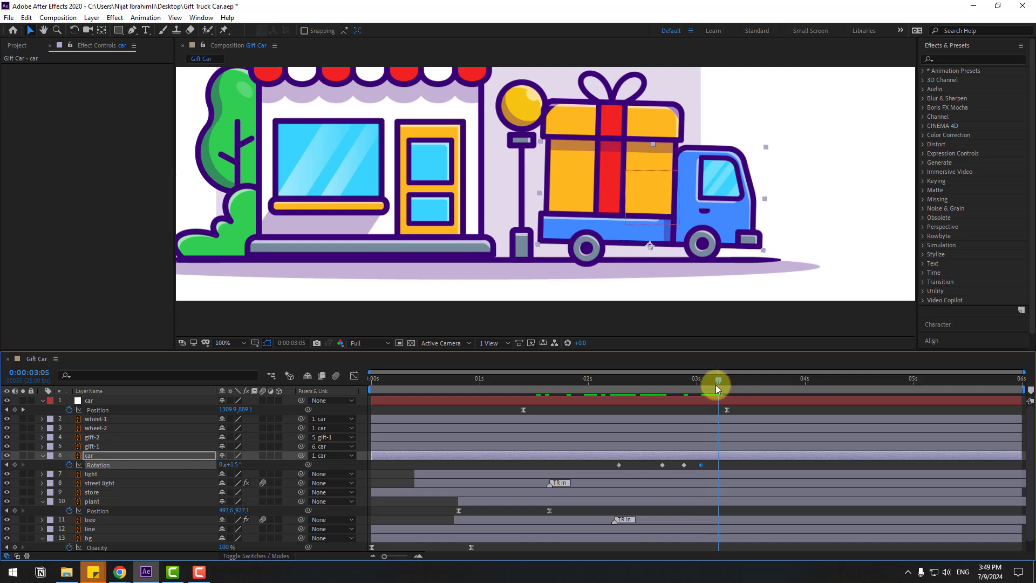
{"action": "left_click", "coordinate": [232, 465]}
{"action": "type", "text": "0"}
{"action": "key", "text": "Return"}
- Apply Easy Ease to all five of the truck body's Rotation keyframes
{"action": "left_click_drag", "start_coordinate": [724, 462], "coordinate": [613, 468]}
{"action": "right_click", "coordinate": [617, 464]}
{"action": "mouse_move", "coordinate": [670, 444]}
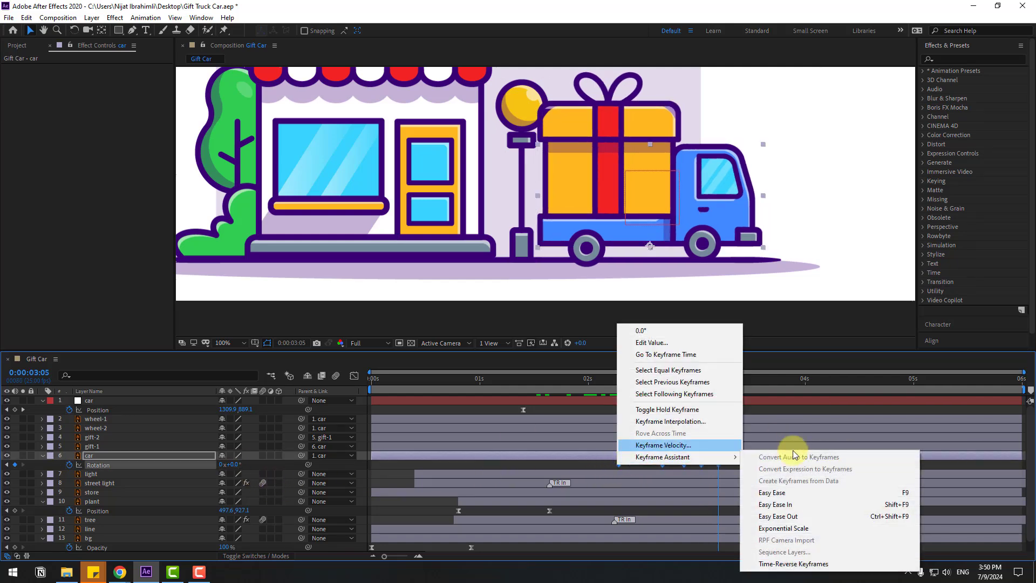
{"action": "left_click", "coordinate": [775, 491]}
- Start the work area at about 0:00:01:08 and preview the truck's rocking motion
{"action": "key", "text": "Home"}
{"action": "left_click_drag", "start_coordinate": [371, 389], "coordinate": [513, 390]}
{"action": "key", "text": "space"}
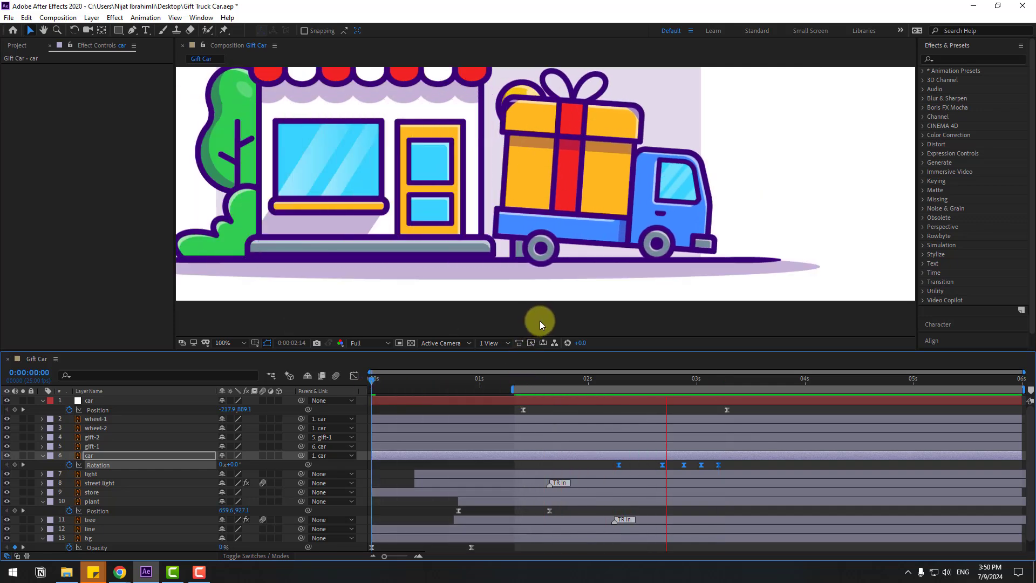
{"action": "key", "text": "space"}
{"action": "scroll", "coordinate": [568, 297], "scroll_direction": "down", "scroll_amount": 2}
{"action": "key", "text": "space"}
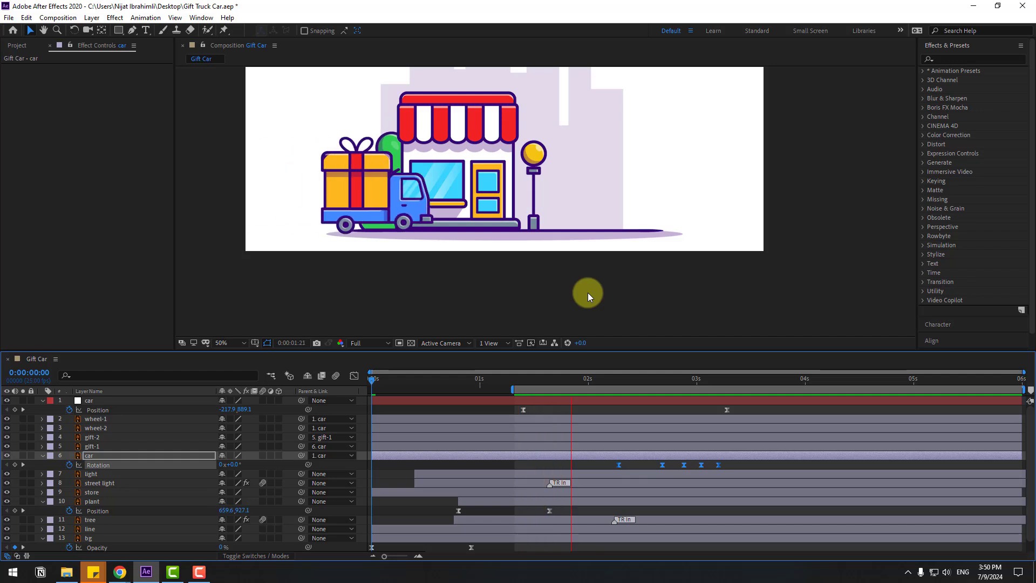
{"action": "key", "text": "space"}
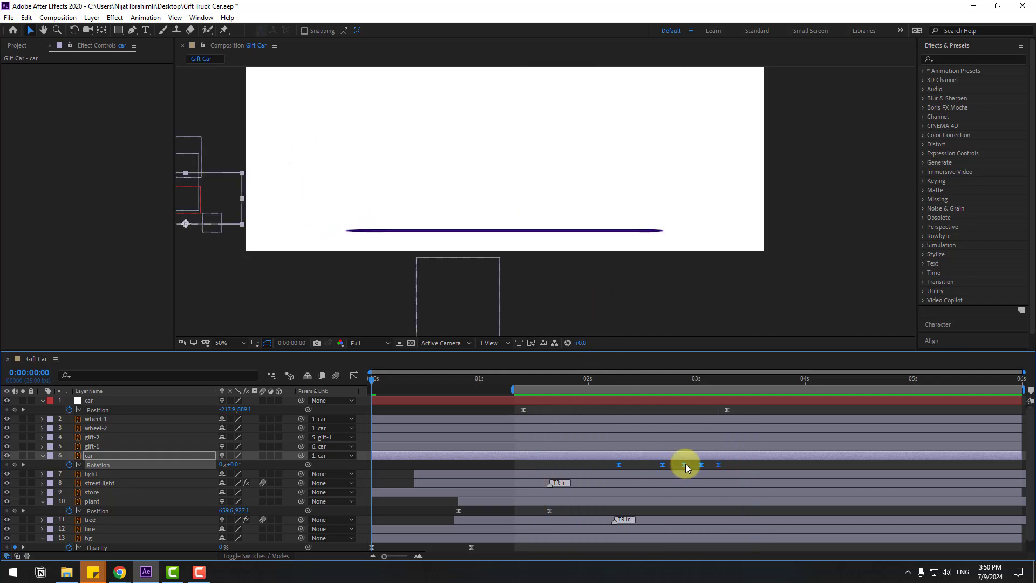
- Spread the truck body's Rotation keyframes to span about 0:00:02:02 to 0:00:03:08, and preview the slower rocking
{"action": "left_click_drag", "start_coordinate": [731, 464], "coordinate": [655, 475]}
{"action": "left_click_drag", "start_coordinate": [720, 465], "coordinate": [601, 465]}
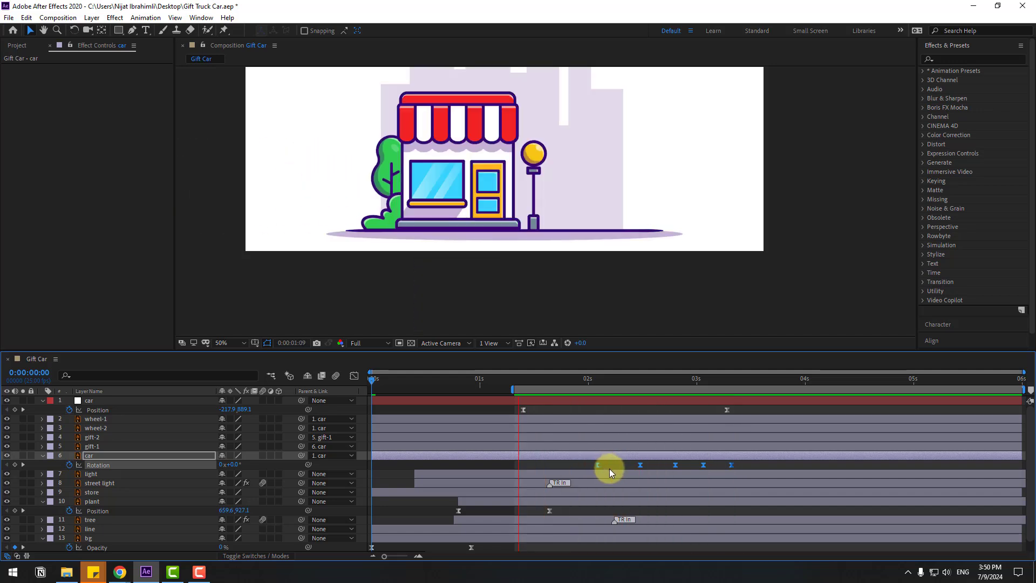
{"action": "key", "text": "space"}
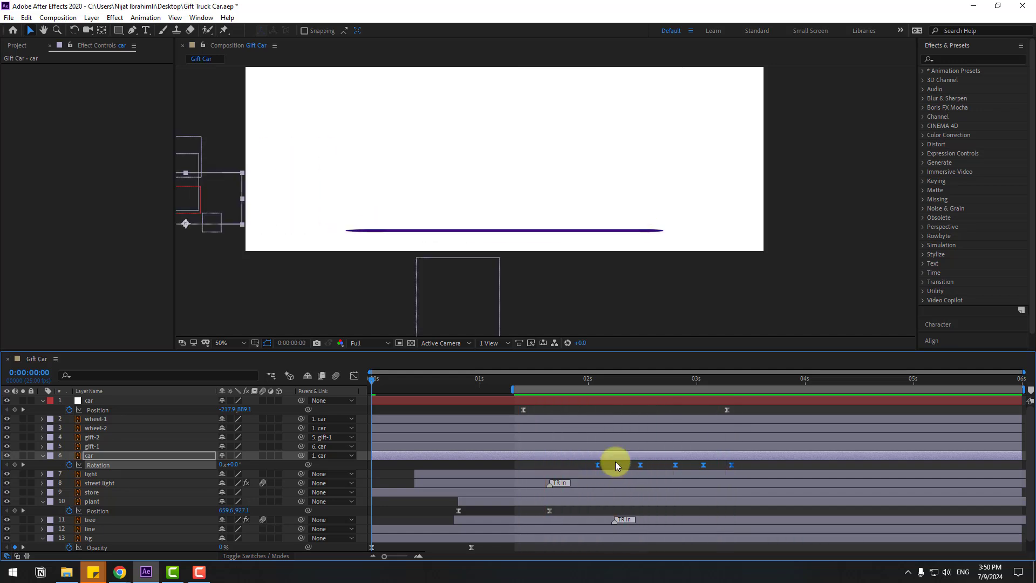
- Lengthen the outgoing ease of the car null's first Position keyframe and the incoming ease of its last in the speed graph, previewing the drive-in
{"action": "left_click_drag", "start_coordinate": [740, 406], "coordinate": [513, 428]}
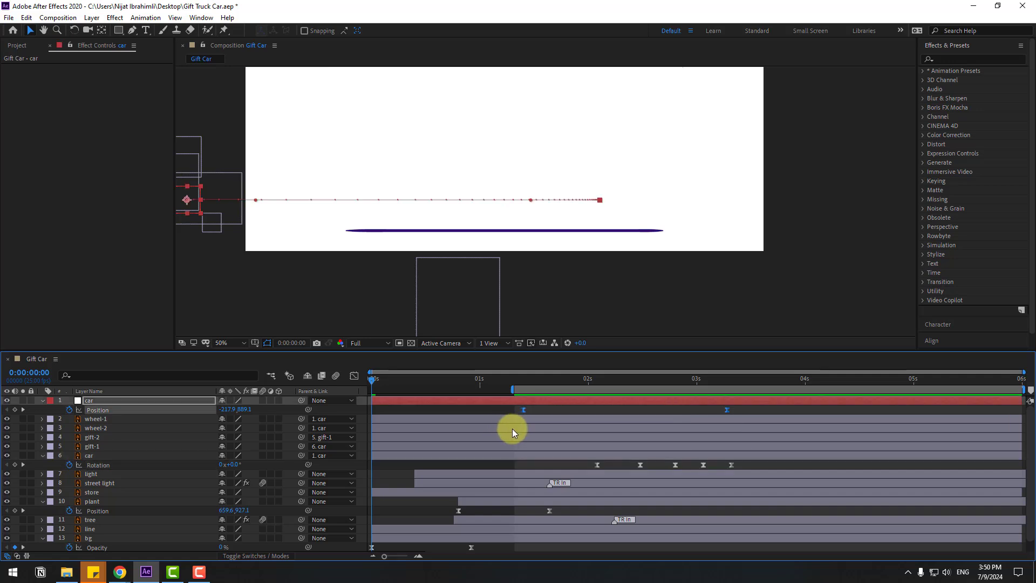
{"action": "left_click", "coordinate": [354, 376]}
{"action": "left_click", "coordinate": [523, 525]}
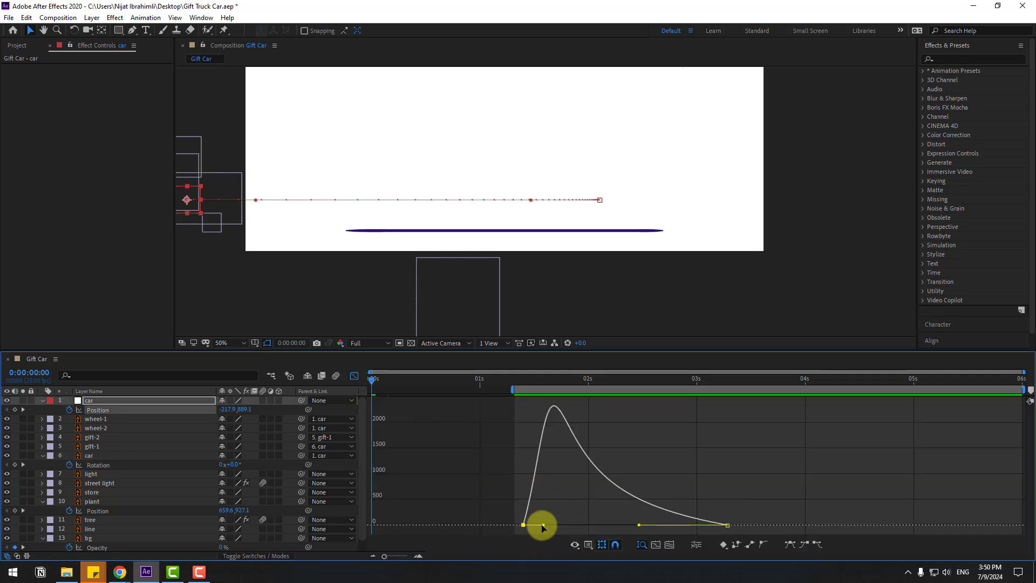
{"action": "left_click_drag", "start_coordinate": [543, 525], "coordinate": [551, 525]}
{"action": "left_click_drag", "start_coordinate": [639, 525], "coordinate": [637, 524]}
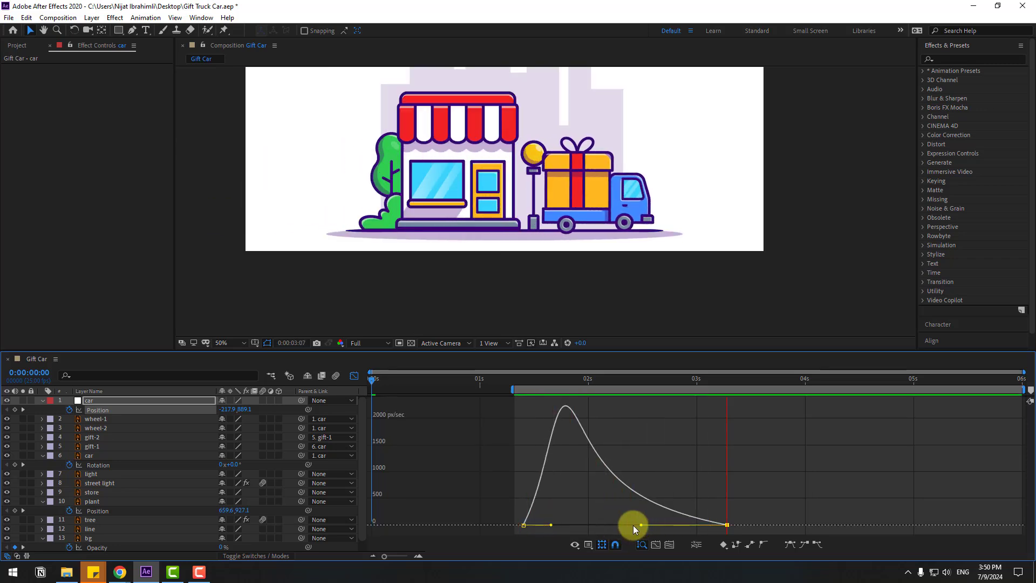
{"action": "key", "text": "space"}
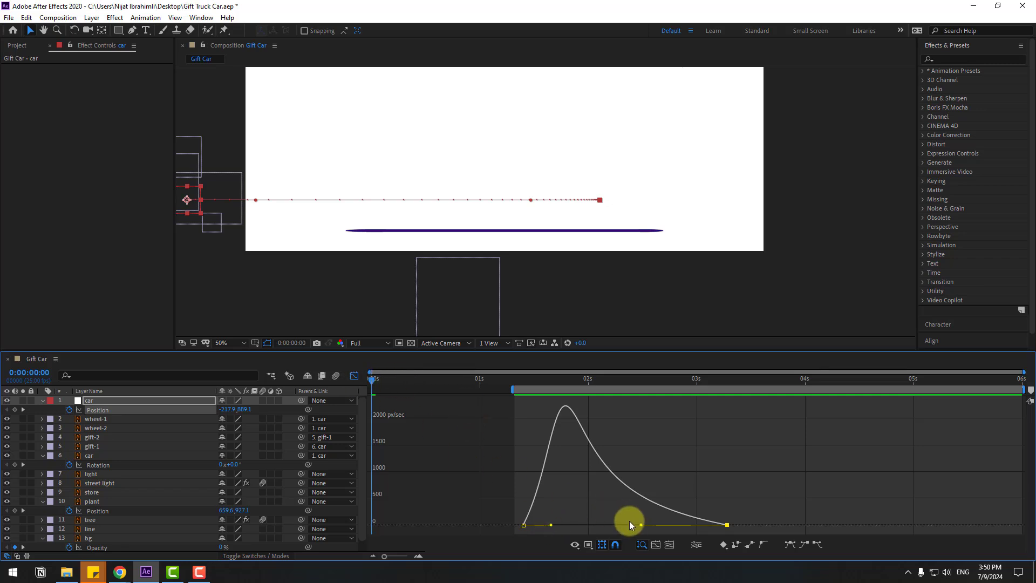
{"action": "left_click_drag", "start_coordinate": [642, 528], "coordinate": [636, 521]}
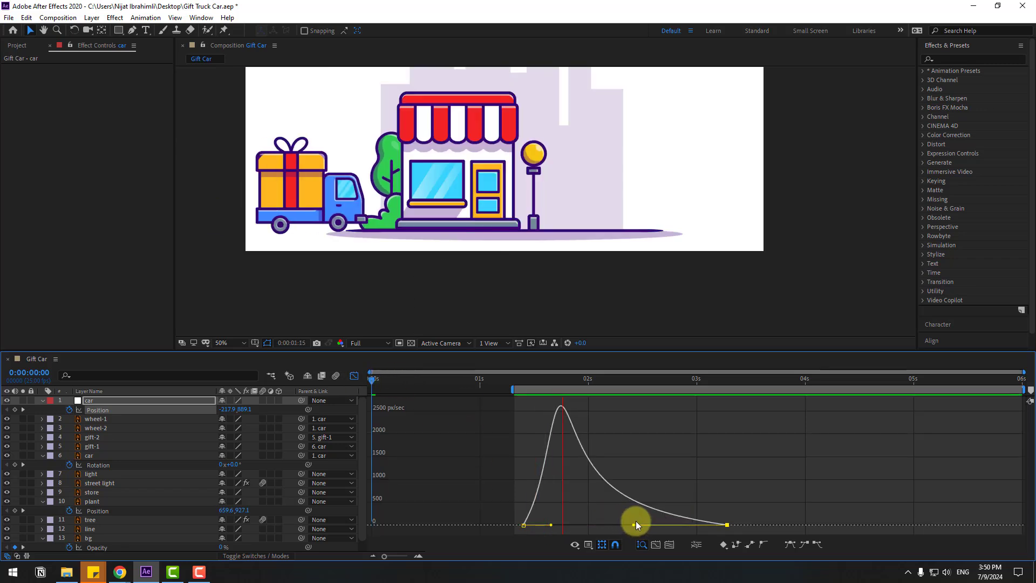
{"action": "key", "text": "space"}
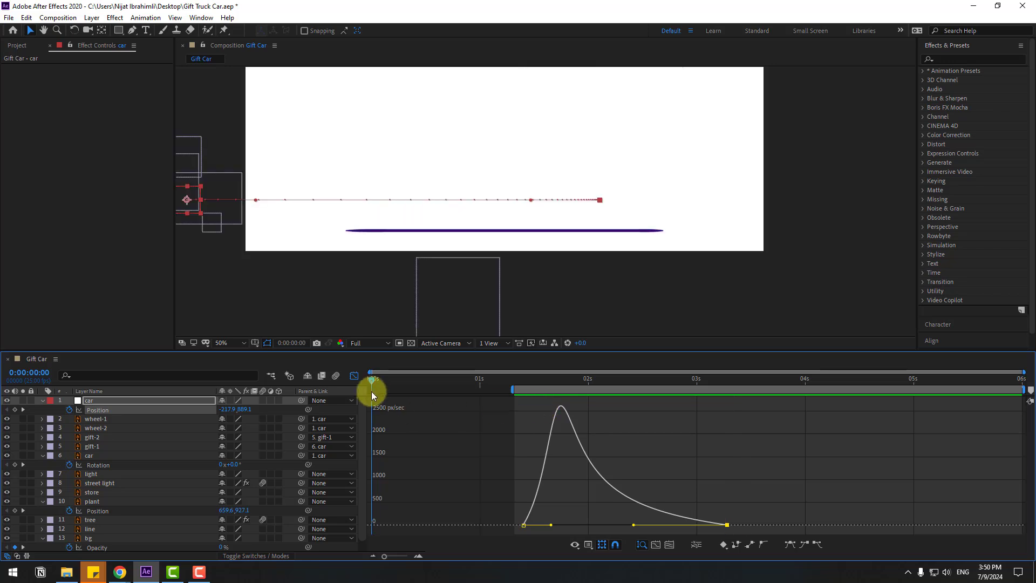
{"action": "left_click", "coordinate": [354, 376]}
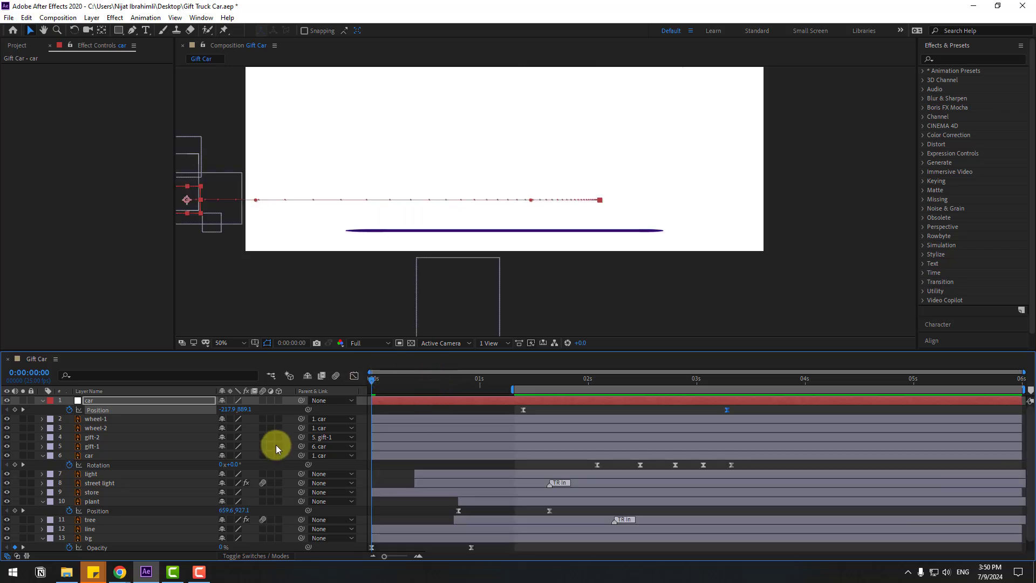
- Move the gift-1 layer's anchor point to the bottom centre of the gift box and set the current time to 0:00:02:02
{"action": "left_click", "coordinate": [93, 448]}
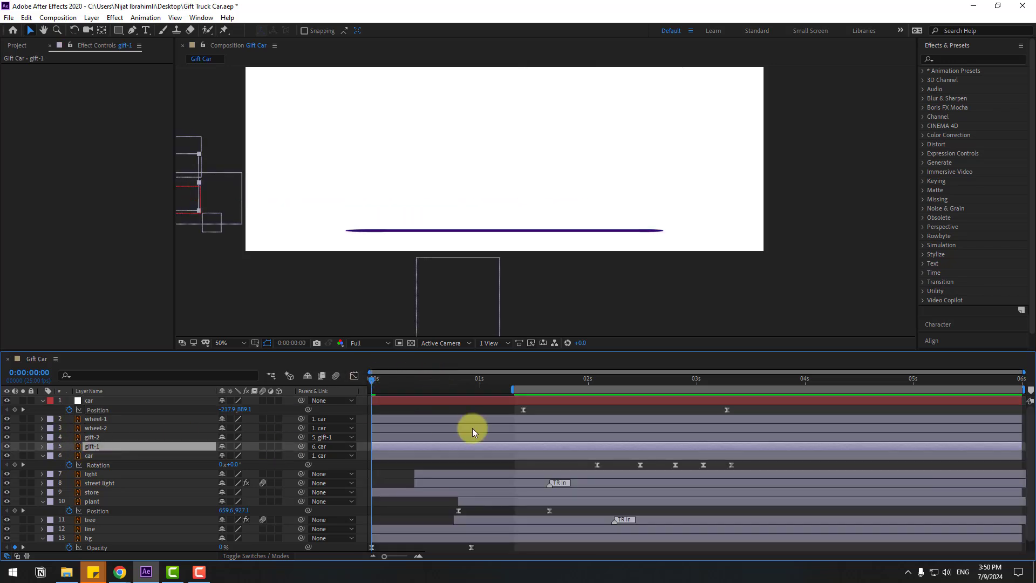
{"action": "left_click_drag", "start_coordinate": [463, 384], "coordinate": [663, 386]}
{"action": "left_click_drag", "start_coordinate": [550, 232], "coordinate": [359, 197]}
{"action": "scroll", "coordinate": [626, 256], "scroll_direction": "up", "scroll_amount": 1}
{"action": "left_click", "coordinate": [106, 31]}
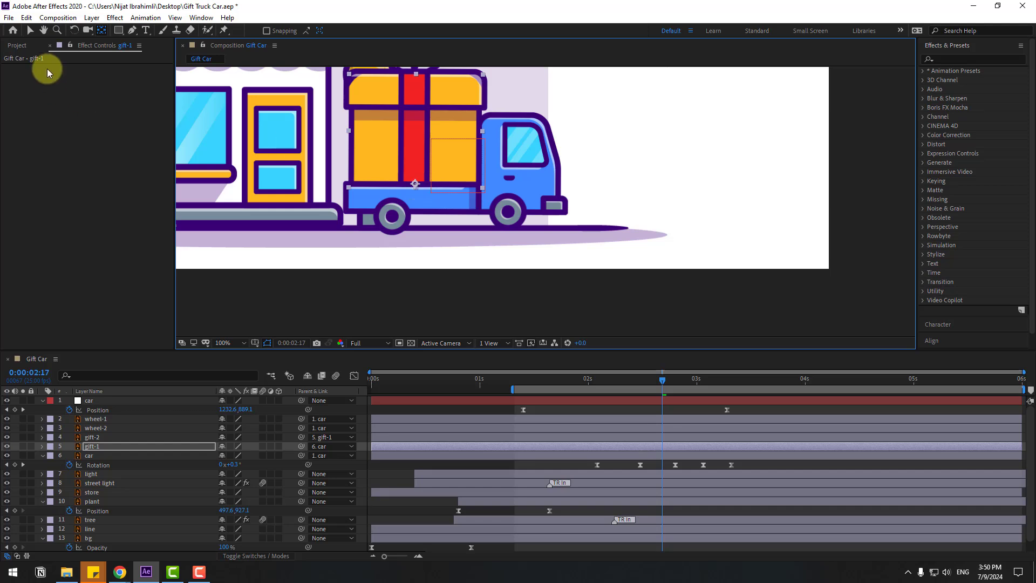
{"action": "left_click", "coordinate": [29, 30]}
{"action": "left_click_drag", "start_coordinate": [410, 198], "coordinate": [497, 235]}
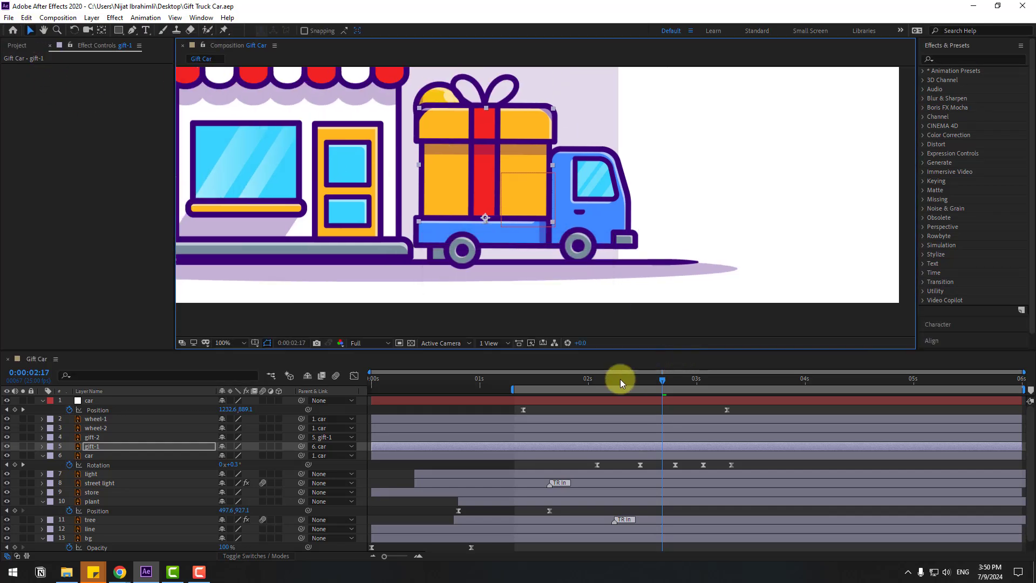
{"action": "left_click_drag", "start_coordinate": [620, 379], "coordinate": [600, 380]}
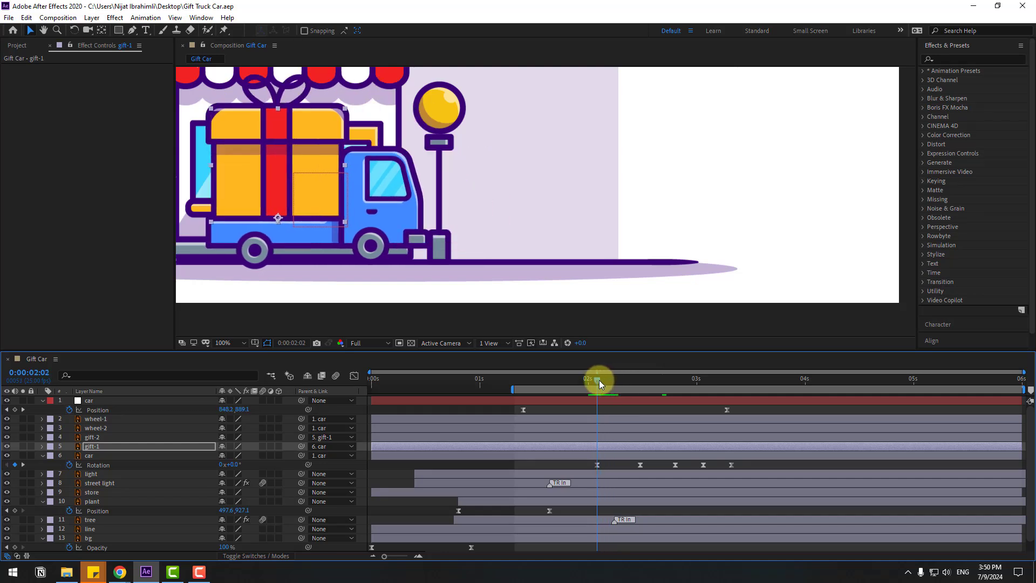
- Keyframe gift-1's Rotation at 0:00:02:02 and 0:00:02:12, with the first keyframe at -2°
{"action": "key", "text": "r"}
{"action": "left_click", "coordinate": [69, 455]}
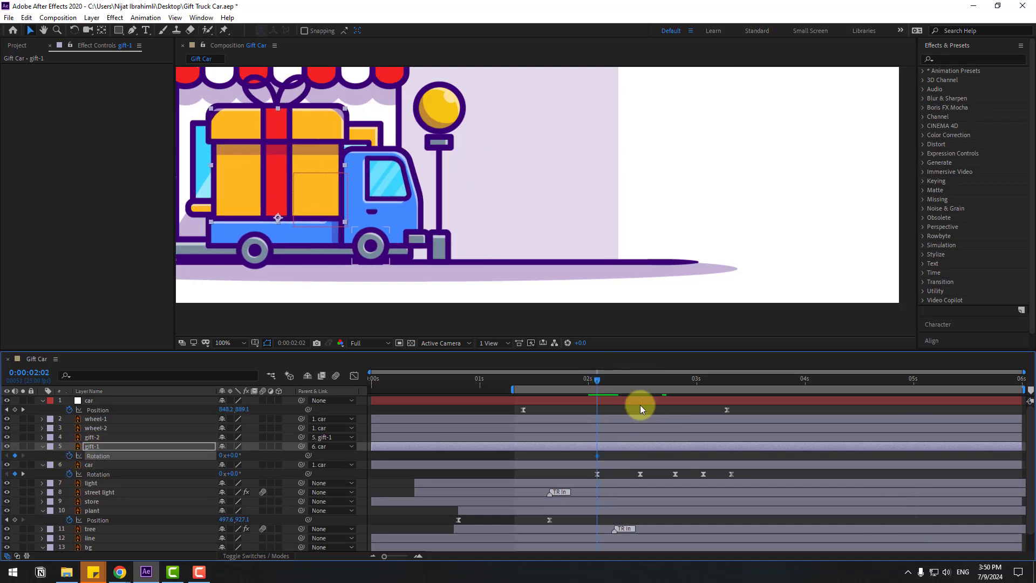
{"action": "key", "text": "k"}
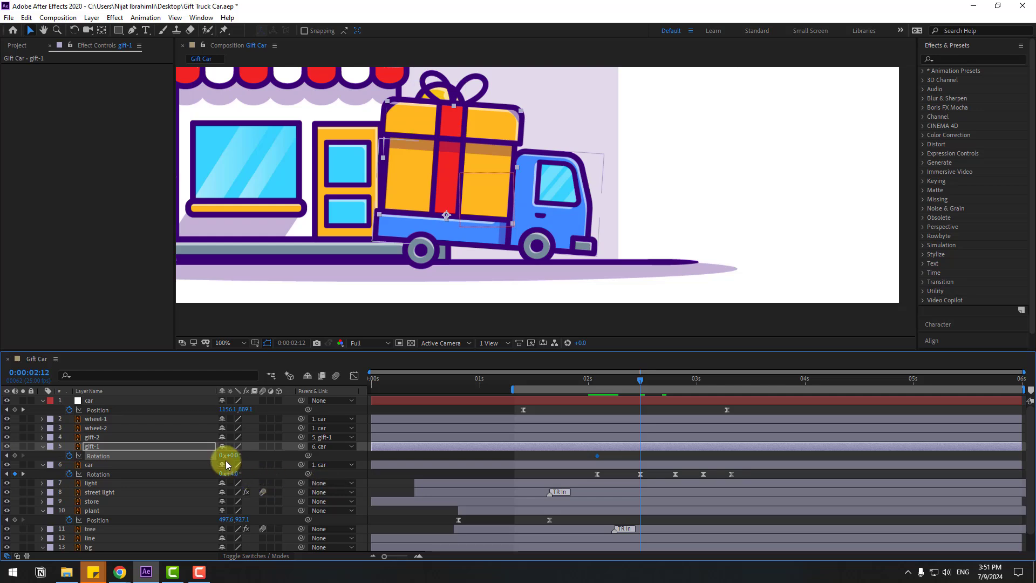
{"action": "left_click_drag", "start_coordinate": [231, 457], "coordinate": [233, 453]}
{"action": "left_click", "coordinate": [586, 381]}
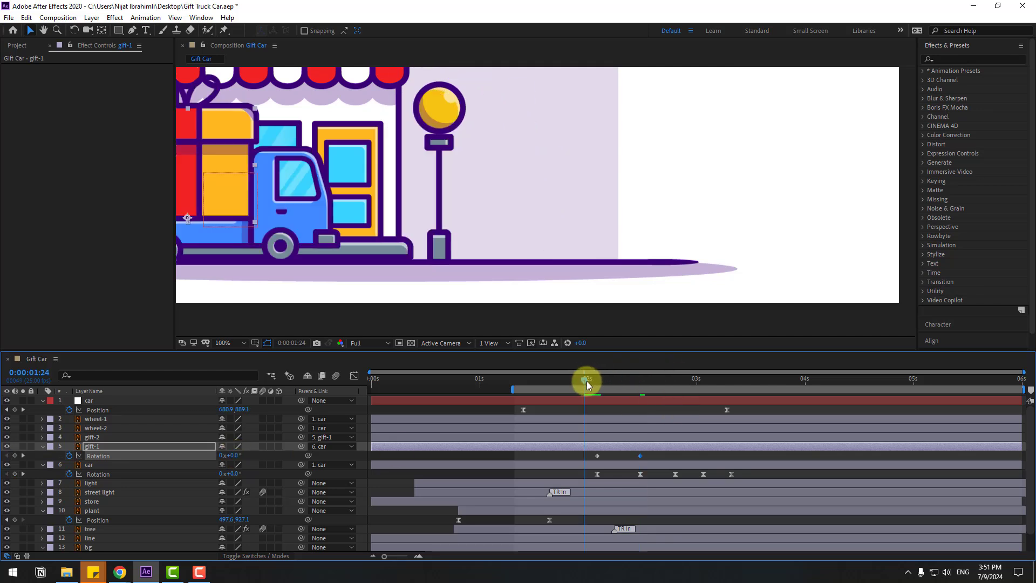
{"action": "left_click_drag", "start_coordinate": [587, 384], "coordinate": [597, 382]}
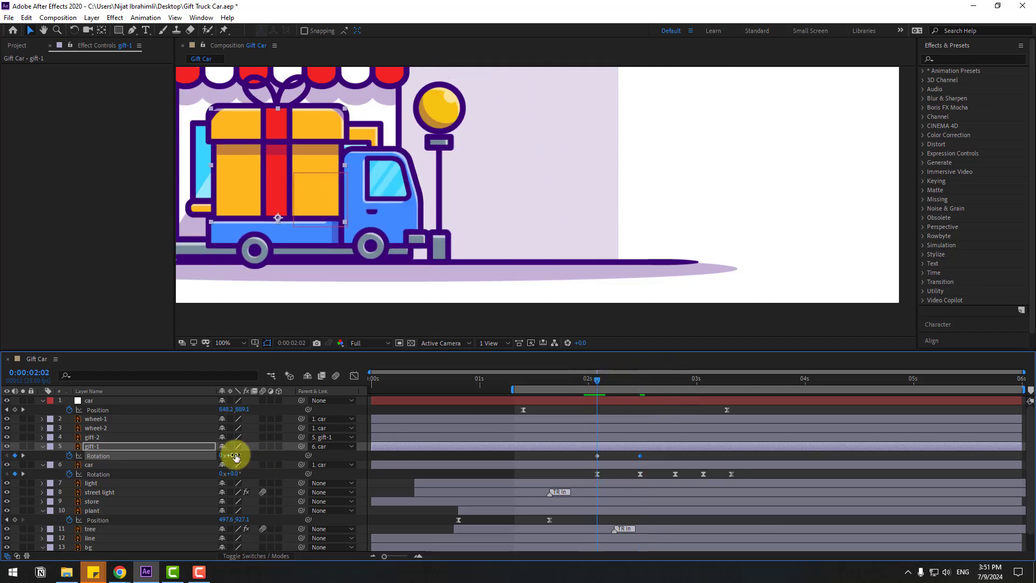
{"action": "key", "text": "Return"}
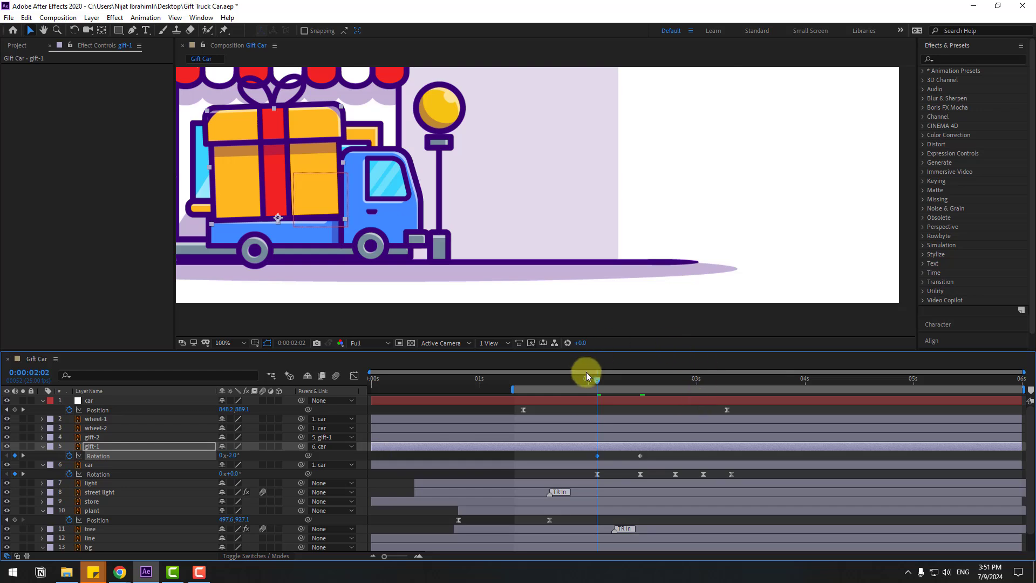
- Add gift-1 Rotation keyframes of -1° at 0:00:02:20 and 0° at 0:00:03:02
{"action": "left_click_drag", "start_coordinate": [588, 382], "coordinate": [676, 384]}
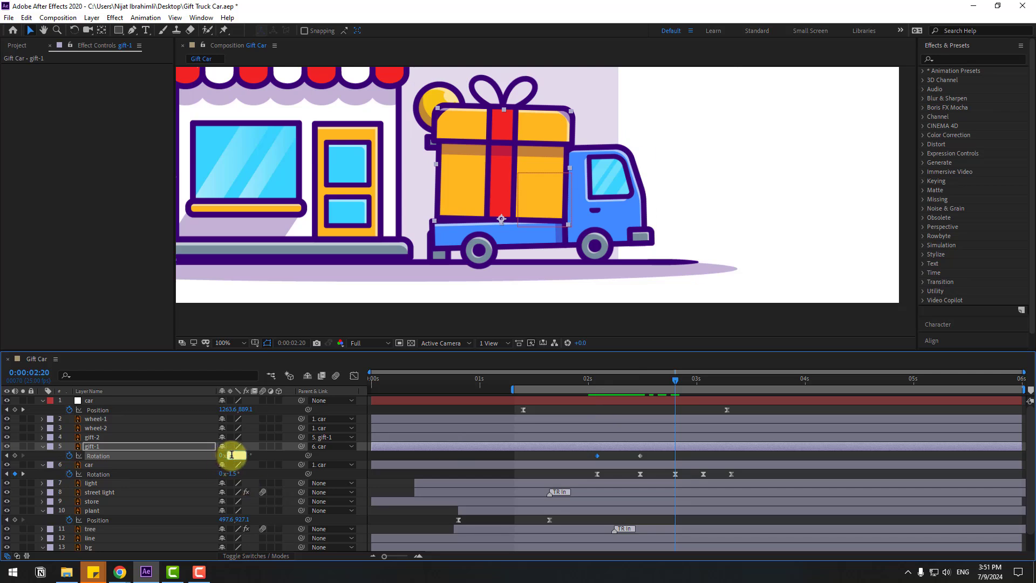
{"action": "left_click", "coordinate": [238, 459]}
{"action": "type", "text": "-1"}
{"action": "key", "text": "Return"}
{"action": "left_click_drag", "start_coordinate": [690, 378], "coordinate": [705, 382]}
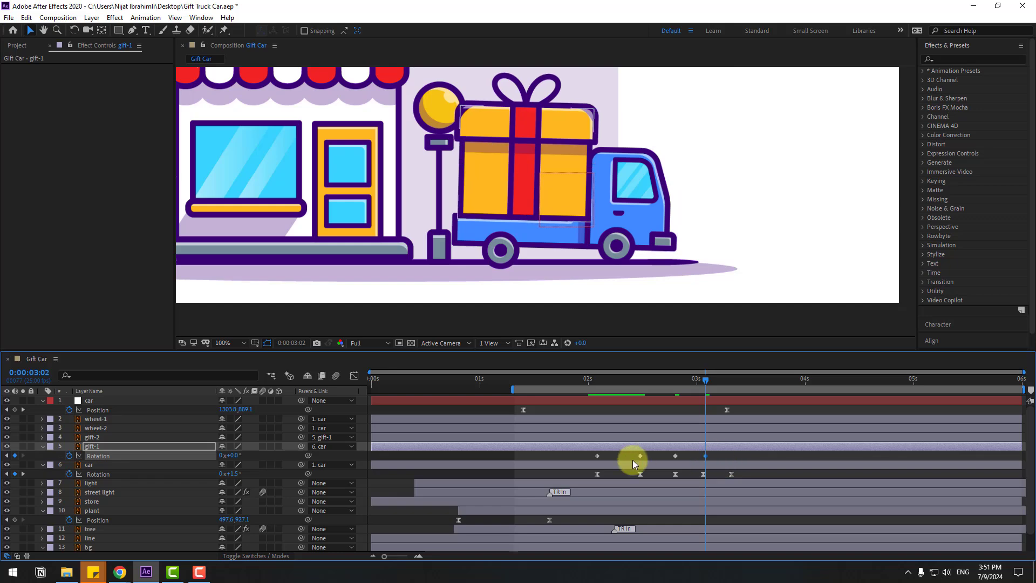
- Apply Easy Ease to gift-1's Rotation keyframes and shift them all to start at about 0:00:02:05, previewing the gift's rocking
{"action": "right_click", "coordinate": [597, 455]}
{"action": "mouse_move", "coordinate": [701, 449]}
{"action": "left_click", "coordinate": [732, 483]}
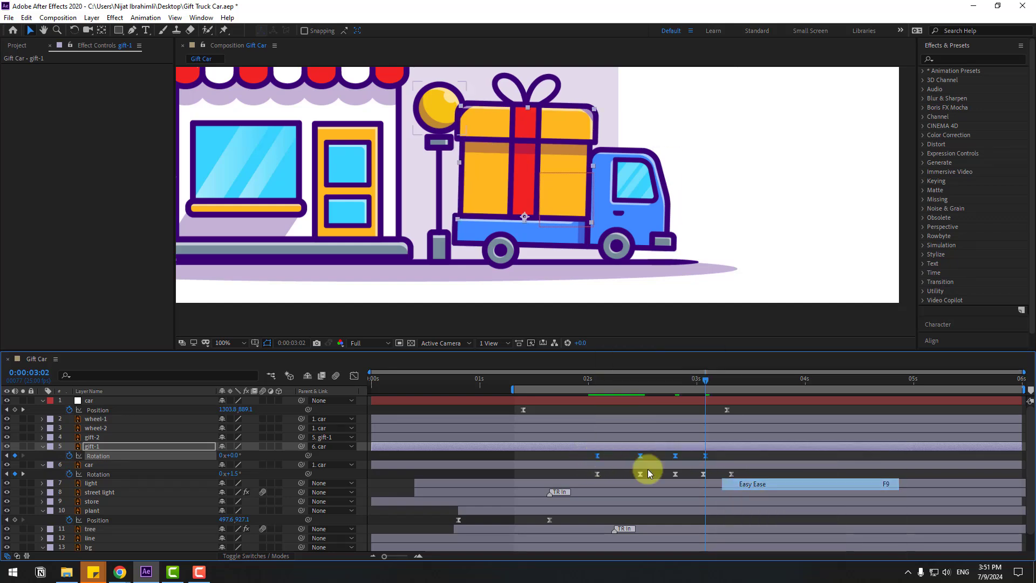
{"action": "key", "text": "space"}
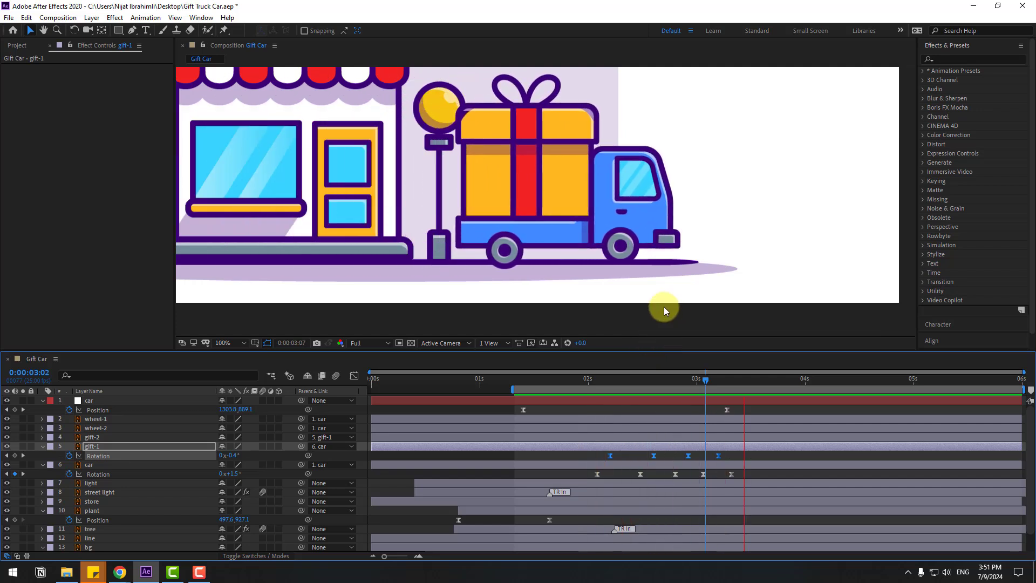
{"action": "left_click", "coordinate": [601, 378]}
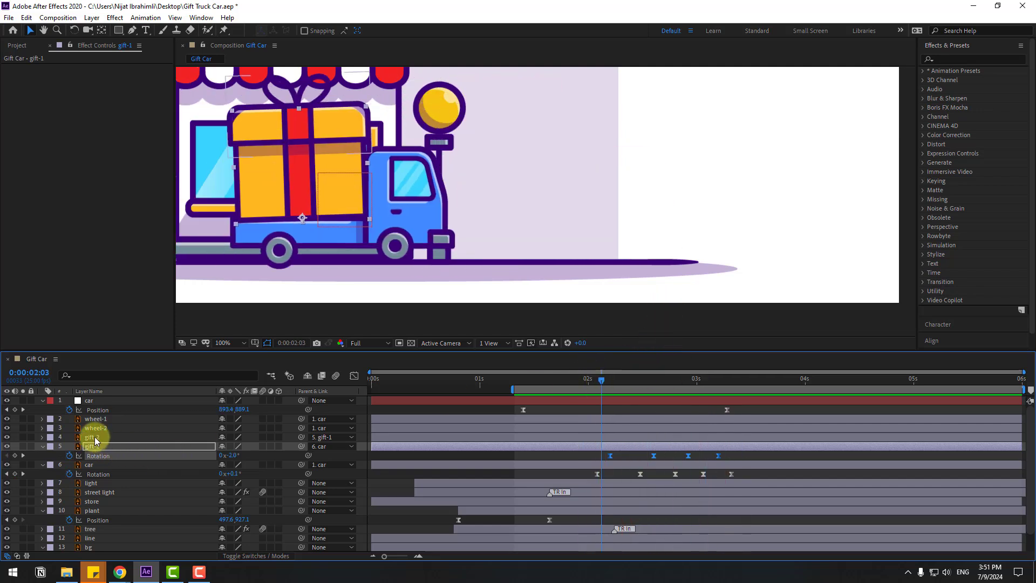
- Keyframe gift-2's Position at 0:00:01:10 and raise the lid to Y -1.3 at 0:00:01:20
{"action": "left_click", "coordinate": [93, 437]}
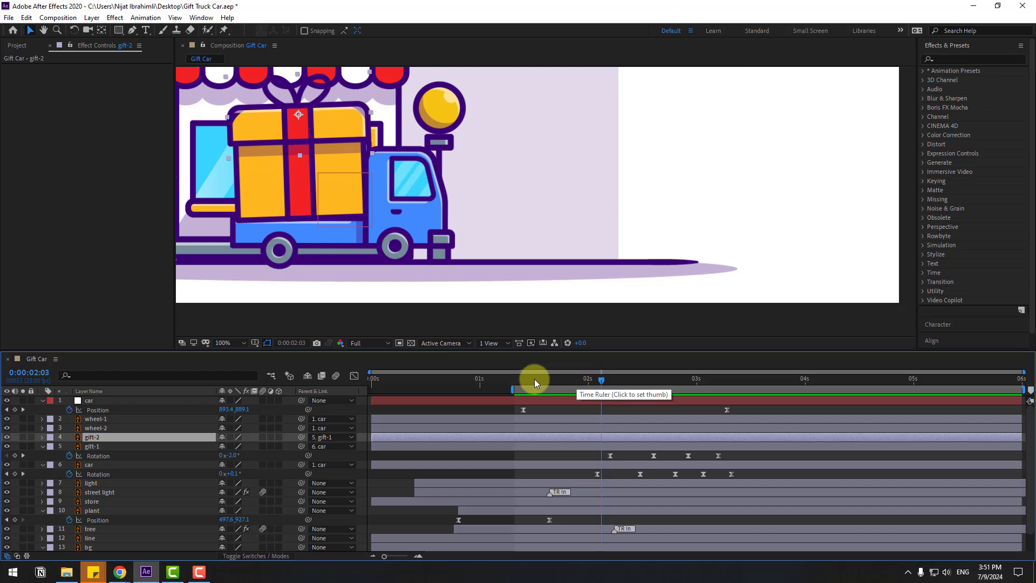
{"action": "left_click_drag", "start_coordinate": [572, 380], "coordinate": [522, 386]}
{"action": "scroll", "coordinate": [432, 290], "scroll_direction": "down", "scroll_amount": 4}
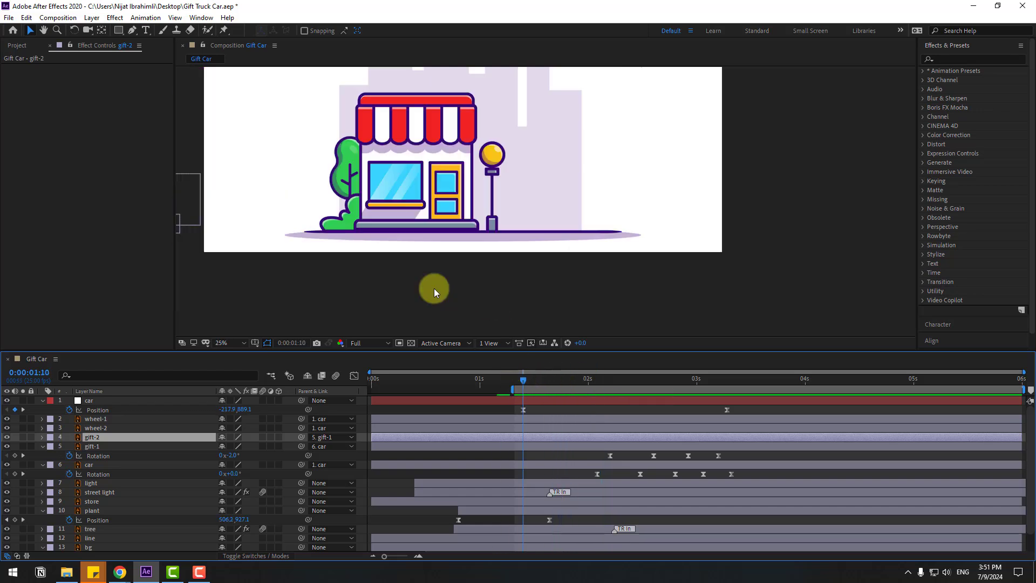
{"action": "key", "text": "p"}
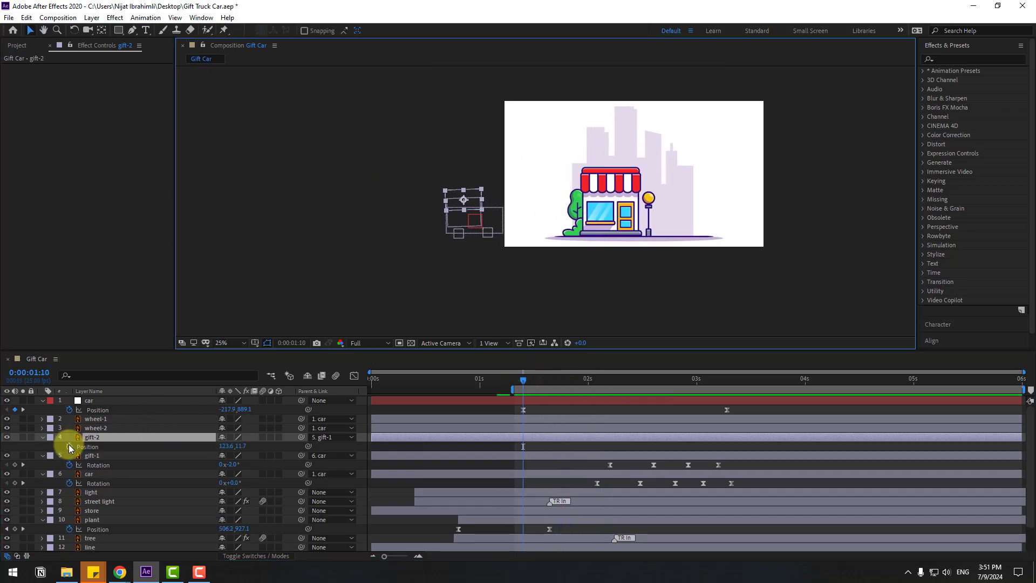
{"action": "left_click", "coordinate": [69, 446]}
{"action": "scroll", "coordinate": [500, 274], "scroll_direction": "up", "scroll_amount": 2}
{"action": "key", "text": "shift+Page_Down"}
{"action": "scroll", "coordinate": [496, 270], "scroll_direction": "up", "scroll_amount": 2}
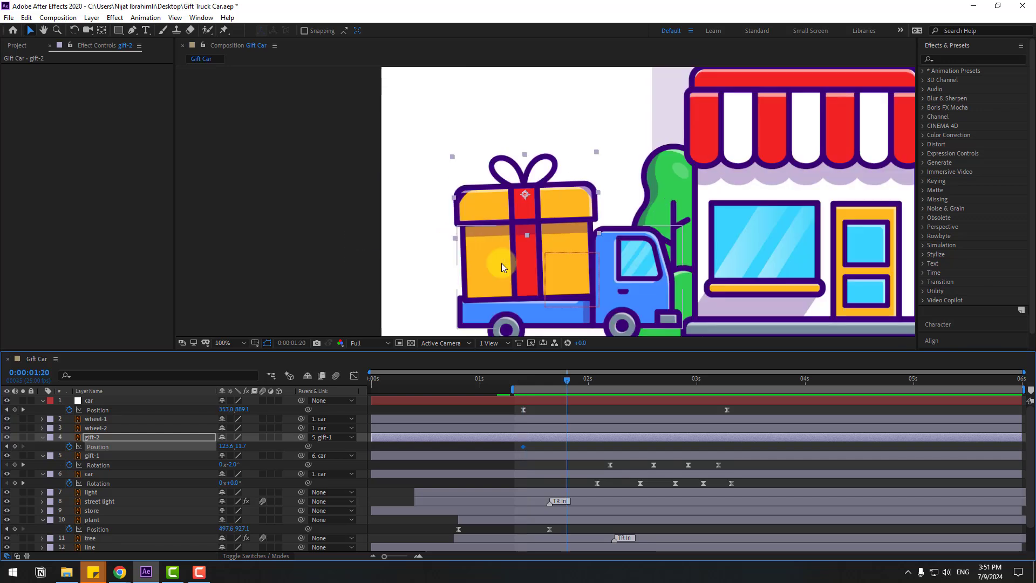
{"action": "left_click_drag", "start_coordinate": [242, 446], "coordinate": [237, 445]}
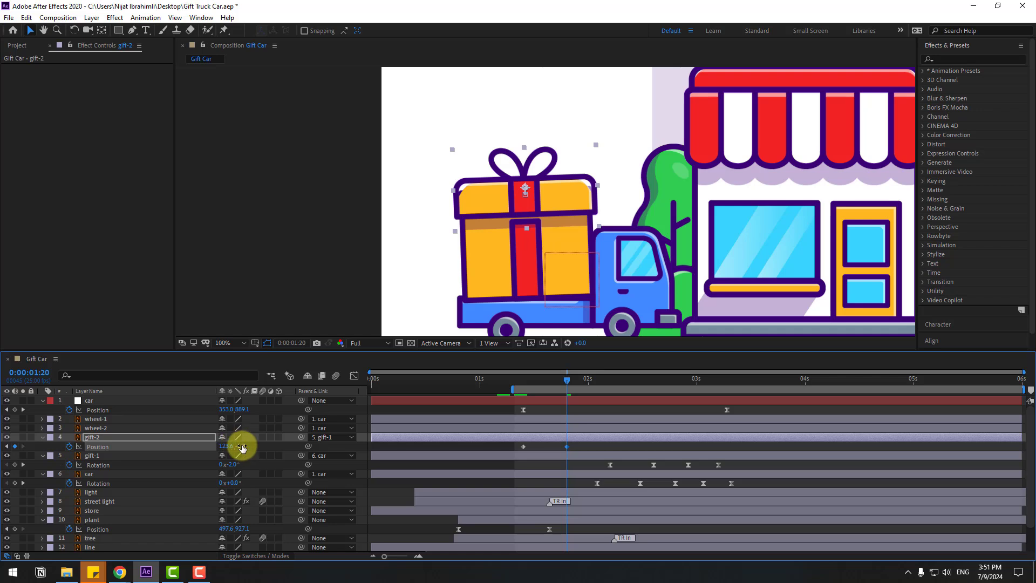
- Add gift-2 Position keyframes every ten frames from 0:00:02:05 to 0:00:03:10, alternately lowering and raising the lid and ending at Y 11.7
{"action": "key", "text": "shift+Page_Down"}
{"action": "left_click_drag", "start_coordinate": [688, 296], "coordinate": [489, 310]}
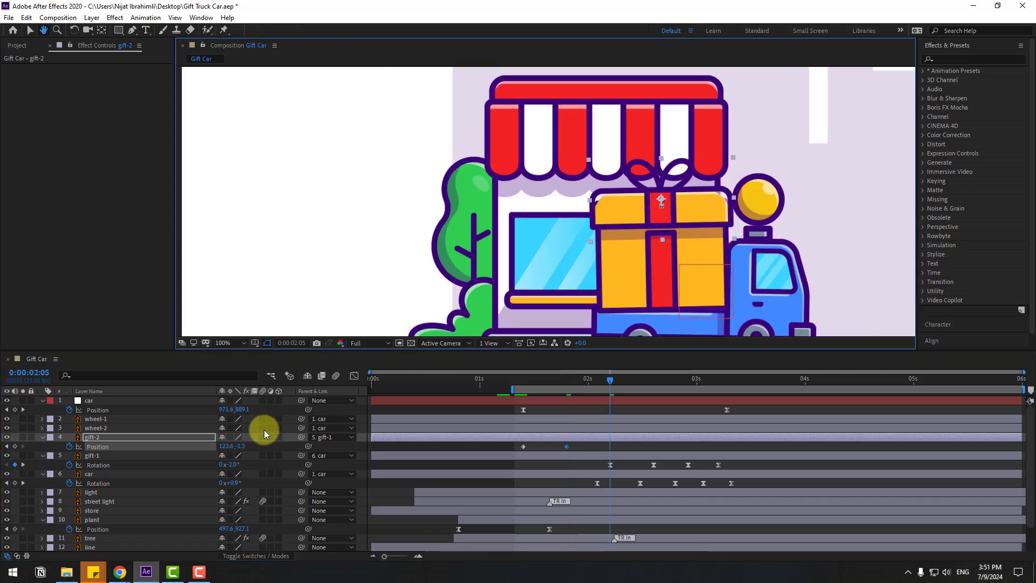
{"action": "mouse_move", "coordinate": [240, 446]}
{"action": "left_mouse_down"}
{"action": "mouse_move", "coordinate": [248, 451]}
{"action": "mouse_move", "coordinate": [235, 445]}
{"action": "left_mouse_up"}
{"action": "key", "text": "shift+Page_Down"}
{"action": "left_click_drag", "start_coordinate": [588, 254], "coordinate": [299, 254]}
{"action": "key", "text": "shift+Page_Down"}
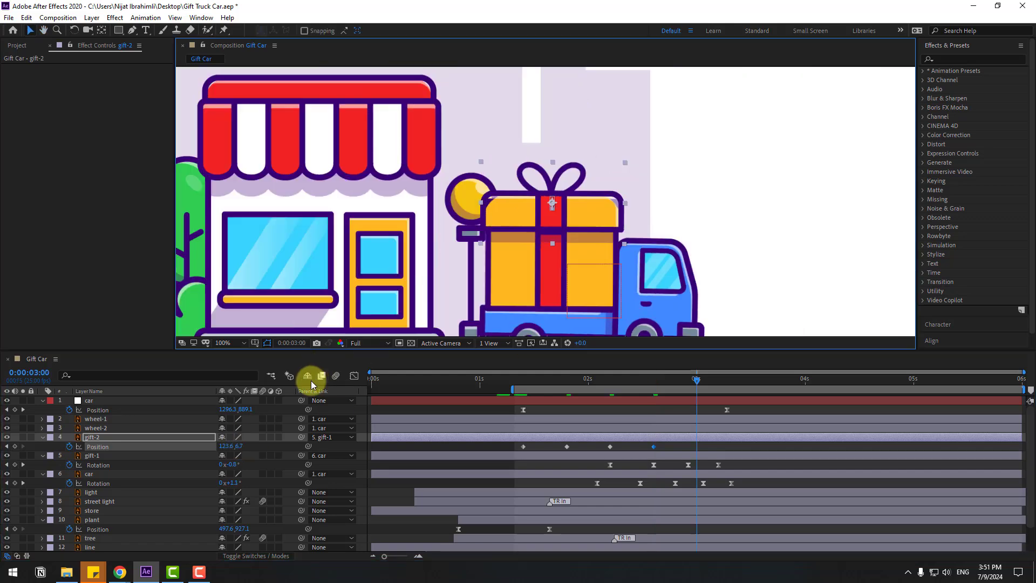
{"action": "left_click_drag", "start_coordinate": [238, 444], "coordinate": [238, 443]}
{"action": "key", "text": "shift+Page_Down"}
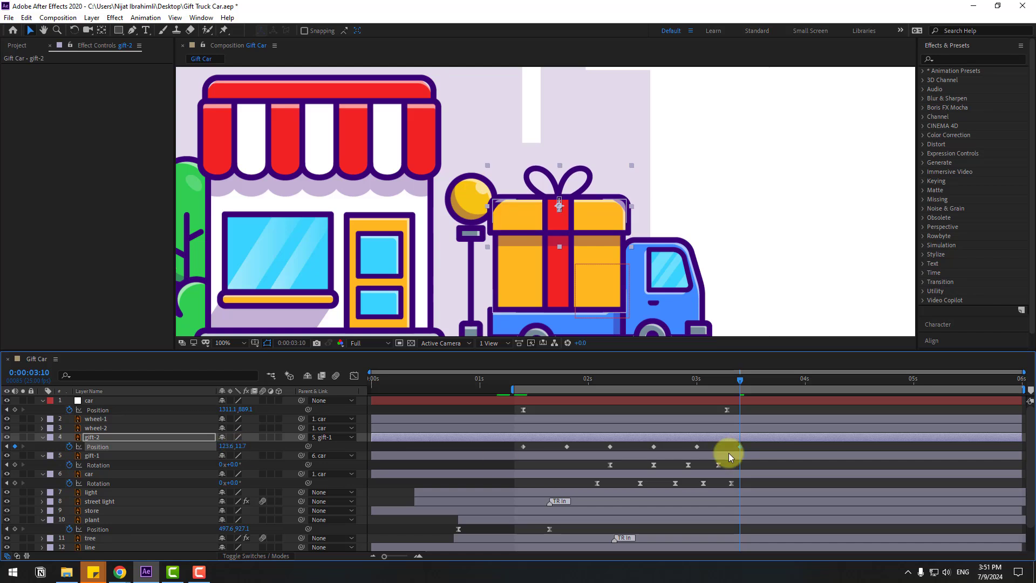
- Apply Easy Ease to all of gift-2's Position keyframes and preview the lid's bounce
{"action": "left_click_drag", "start_coordinate": [758, 443], "coordinate": [523, 448]}
{"action": "right_click", "coordinate": [524, 448]}
{"action": "mouse_move", "coordinate": [620, 439]}
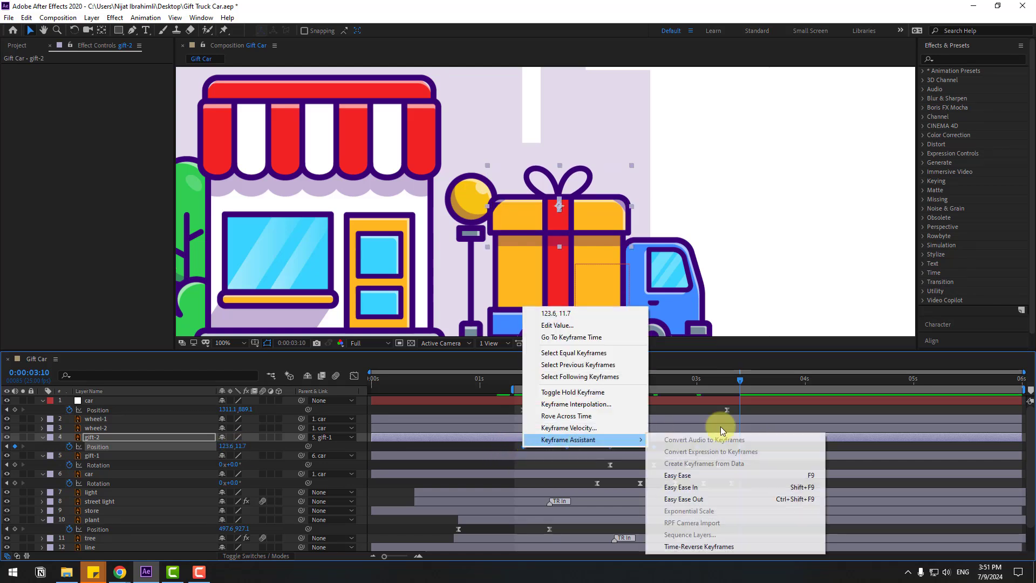
{"action": "left_click", "coordinate": [679, 475]}
{"action": "key", "text": "space"}
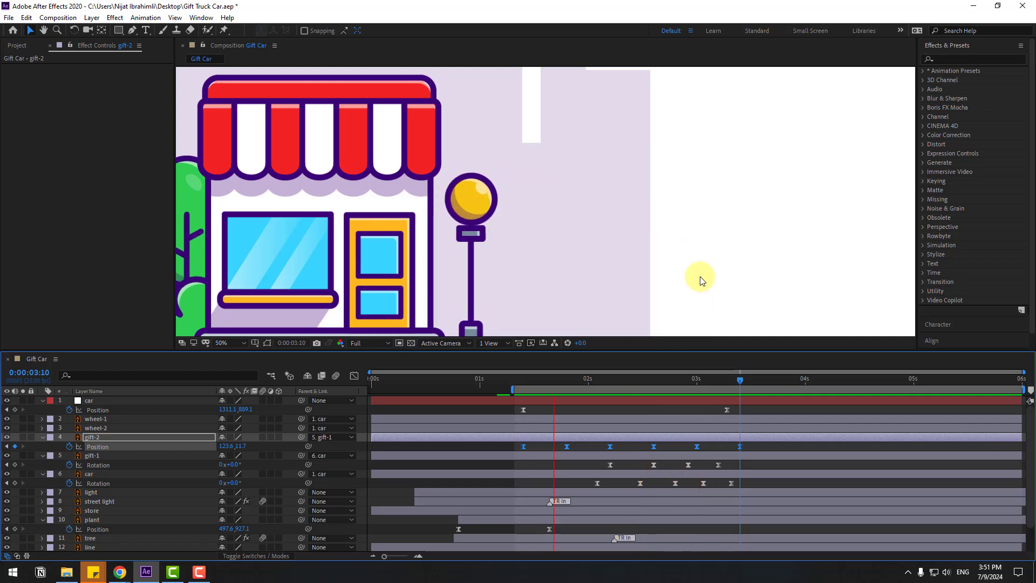
{"action": "scroll", "coordinate": [698, 280], "scroll_direction": "down", "scroll_amount": 2}
- Compress gift-2's Position keyframes so they end at about 0:00:02:19, and preview the faster bounce
{"action": "left_click", "coordinate": [755, 446]}
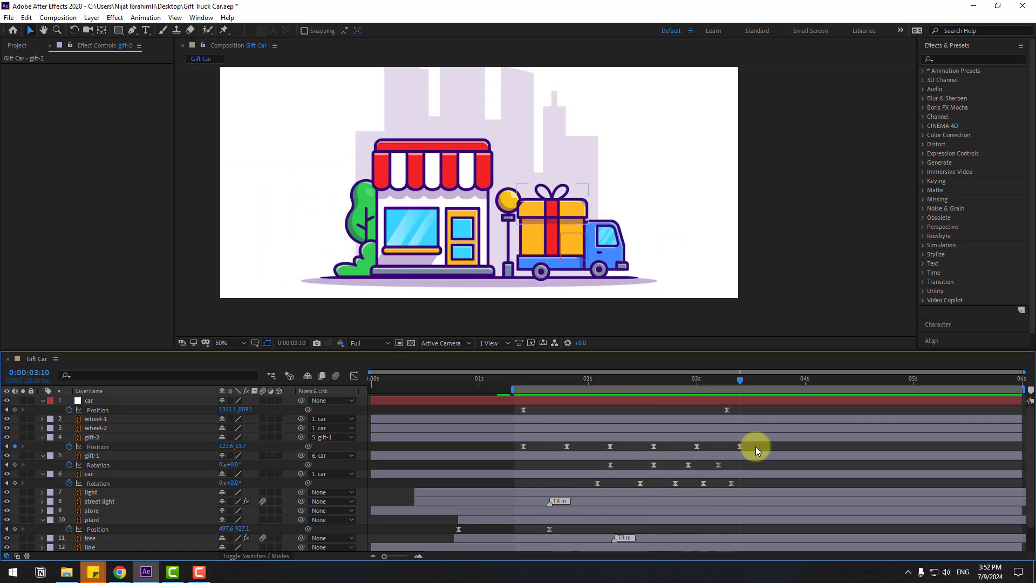
{"action": "left_click_drag", "start_coordinate": [526, 446], "coordinate": [517, 451]}
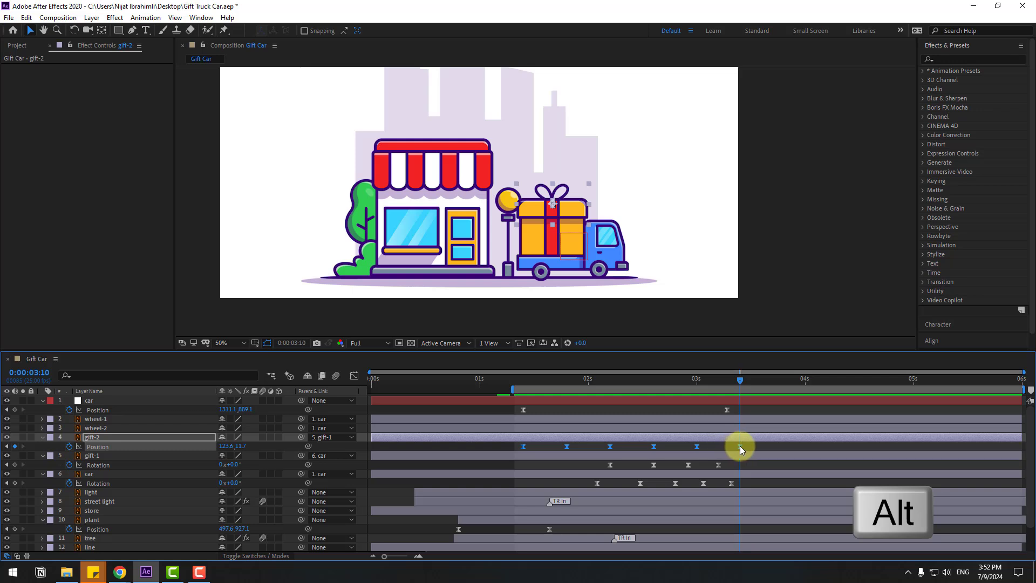
{"action": "left_click_drag", "start_coordinate": [740, 446], "coordinate": [672, 448], "text": "alt"}
{"action": "key", "text": "space"}
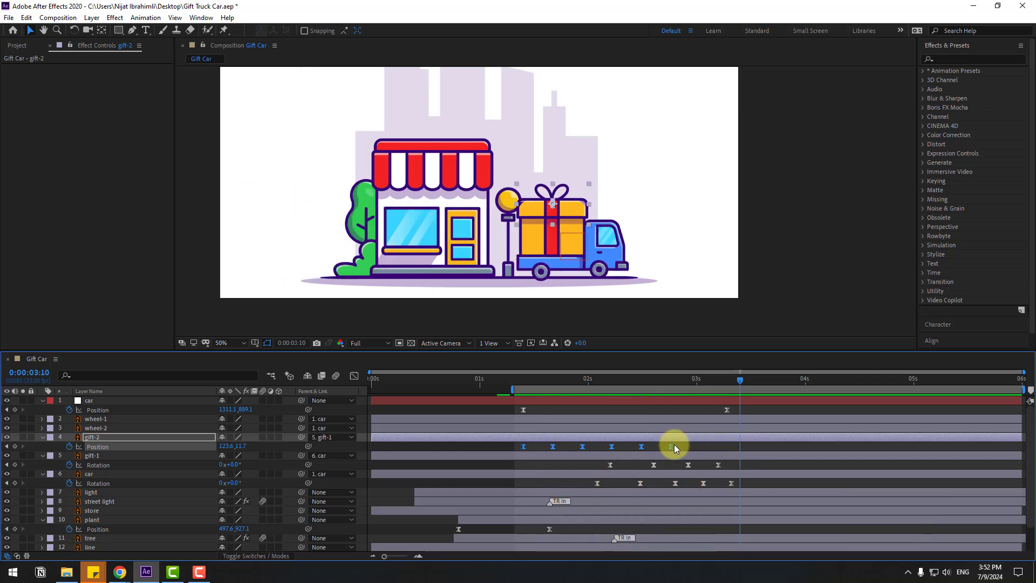
- Paste a copy of gift-2's Position keyframes at 0:00:02:19, delete the last three pasted ones and preview
{"action": "left_click", "coordinate": [585, 446]}
{"action": "left_click_drag", "start_coordinate": [687, 451], "coordinate": [494, 458]}
{"action": "left_click_drag", "start_coordinate": [687, 381], "coordinate": [672, 381]}
{"action": "key", "text": "ctrl+v"}
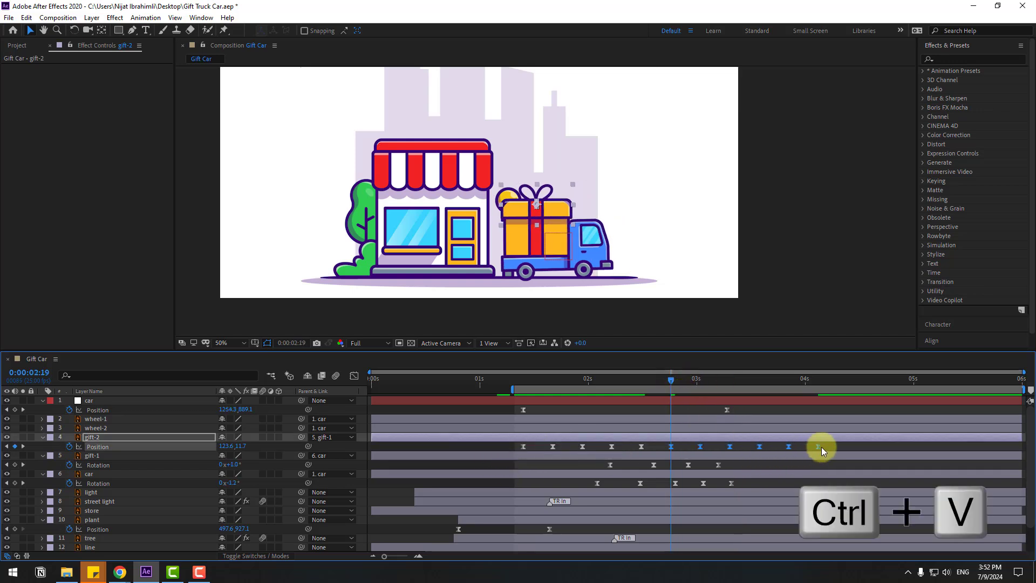
{"action": "left_click_drag", "start_coordinate": [837, 445], "coordinate": [748, 461]}
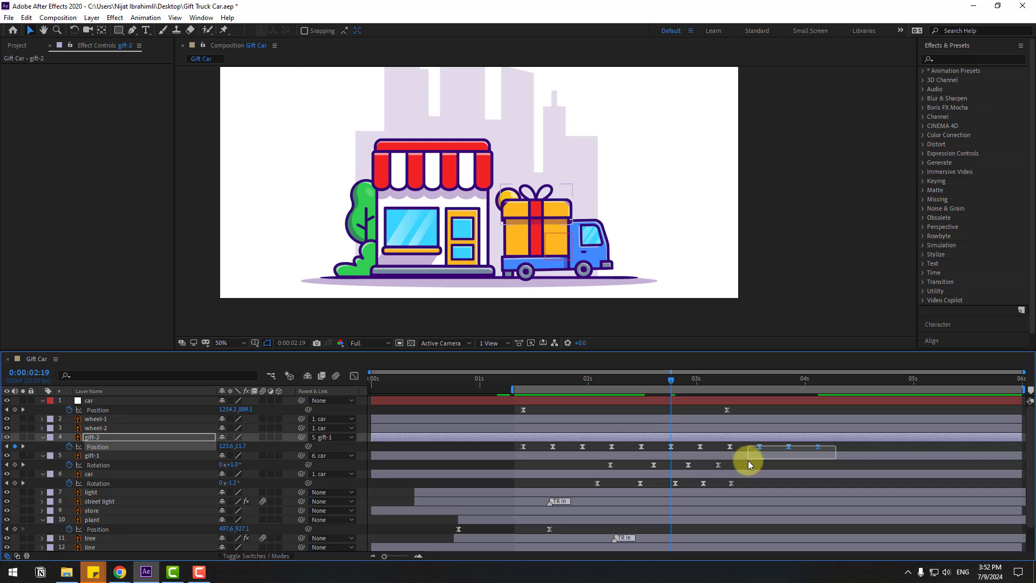
{"action": "key", "text": "Delete"}
{"action": "key", "text": "space"}
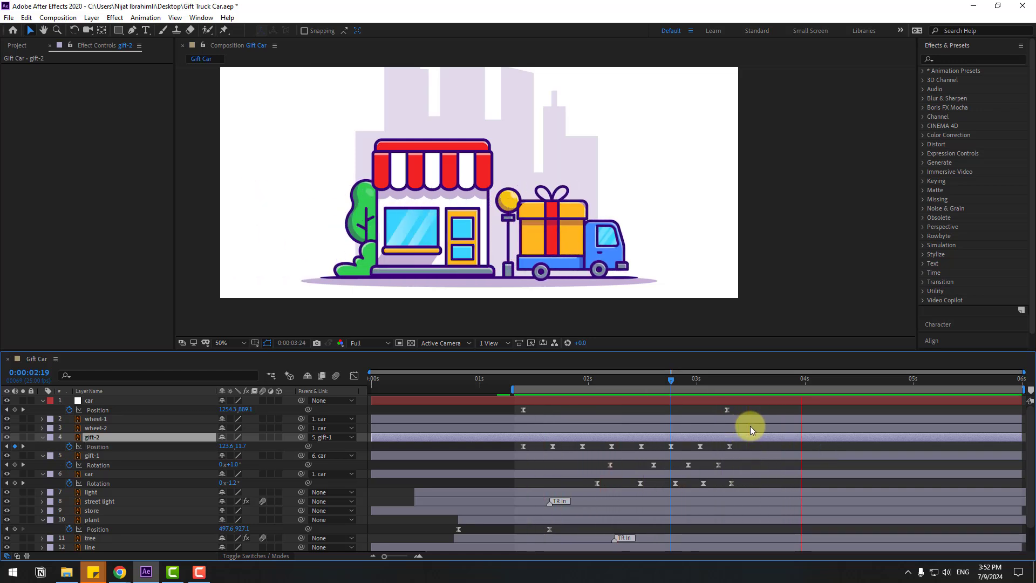
- Lengthen the incoming and outgoing ease of gift-2's second-to-last Position keyframe in the speed graph
{"action": "left_click", "coordinate": [718, 381]}
{"action": "left_click_drag", "start_coordinate": [736, 443], "coordinate": [696, 460]}
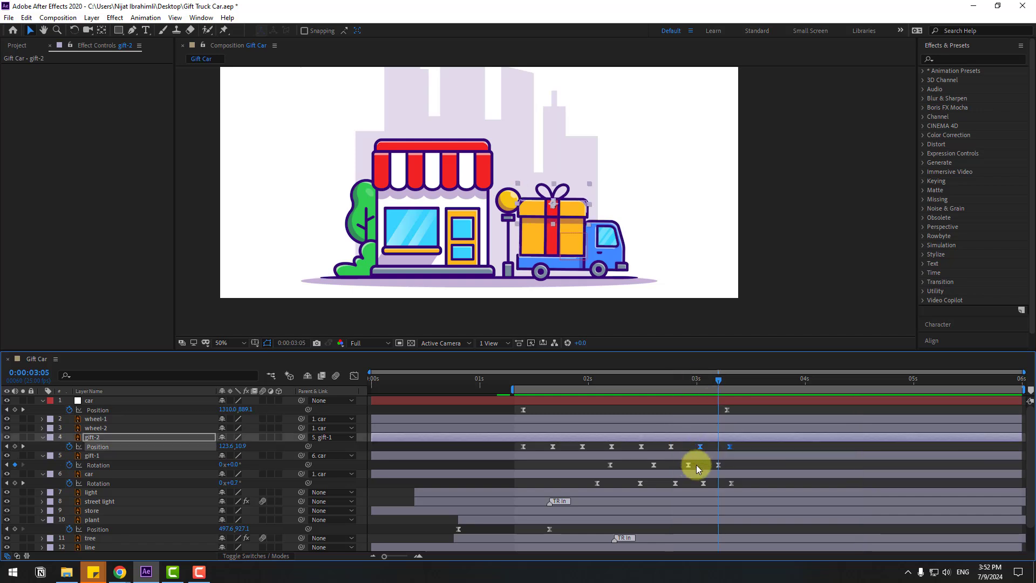
{"action": "left_click", "coordinate": [354, 376]}
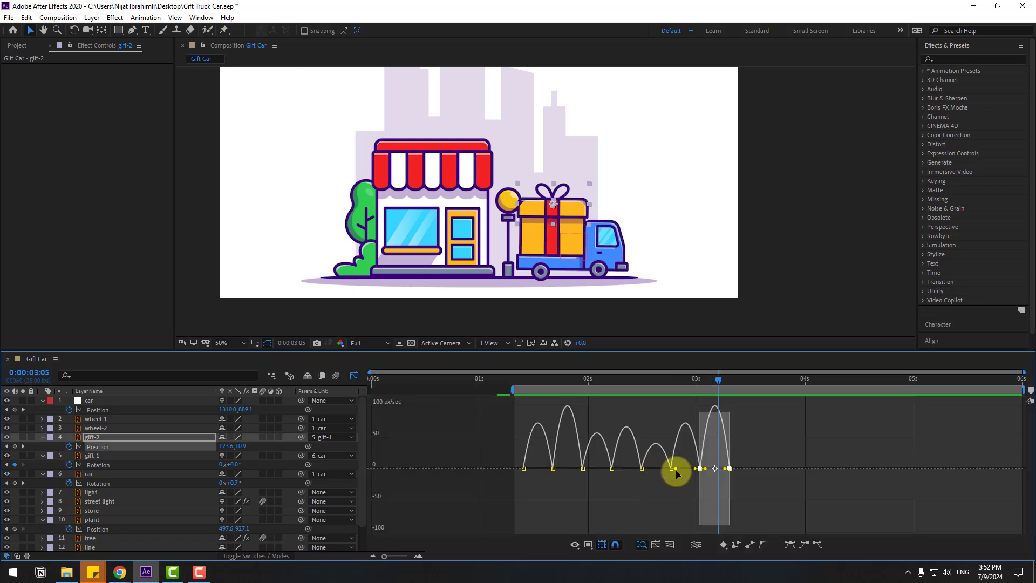
{"action": "key", "text": "="}
{"action": "left_click", "coordinate": [656, 468]}
{"action": "key", "text": "="}
{"action": "key", "text": "-"}
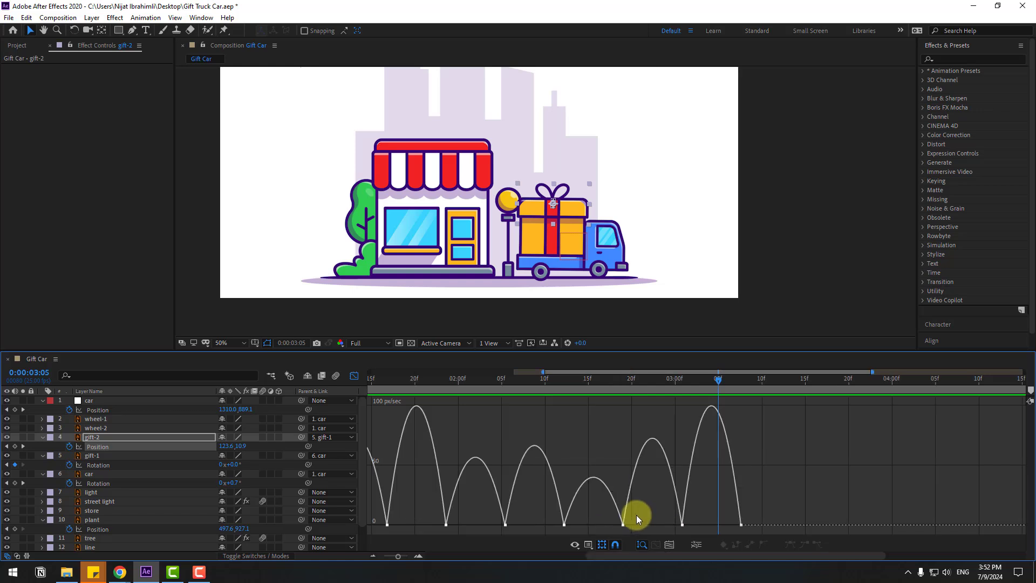
{"action": "left_click_drag", "start_coordinate": [696, 525], "coordinate": [655, 526]}
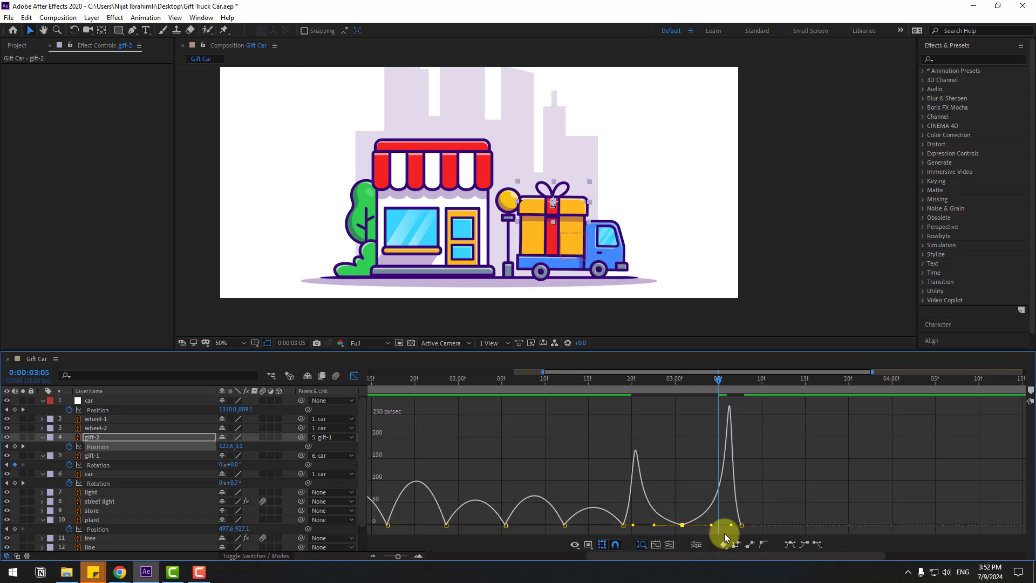
- Preview the lid's final bounce with a shortened work area, and move the work area's start back to about 0:00:01:22
{"action": "key", "text": "minus"}
{"action": "left_click_drag", "start_coordinate": [508, 389], "coordinate": [639, 387]}
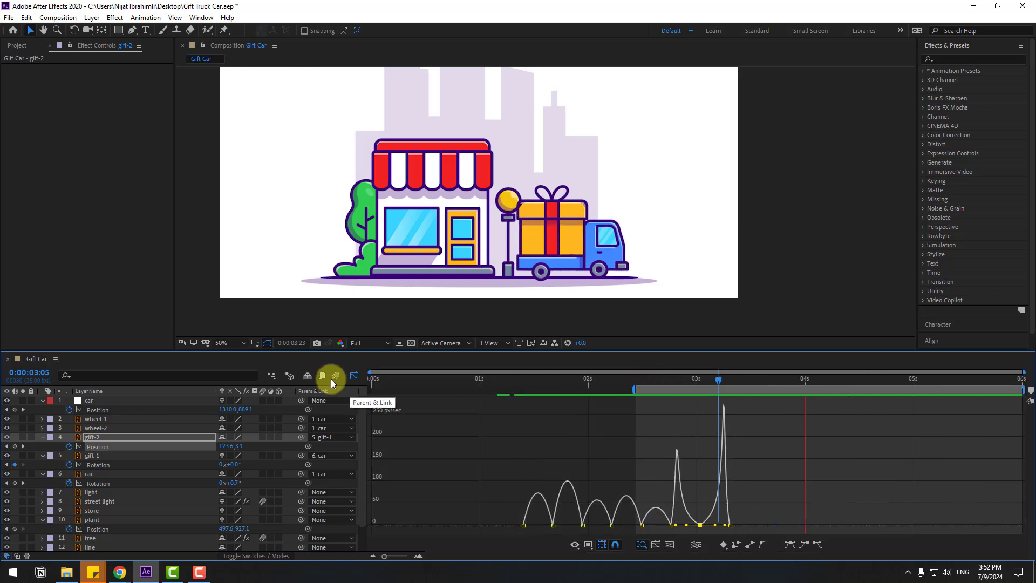
{"action": "key", "text": "space"}
{"action": "left_click", "coordinate": [355, 376]}
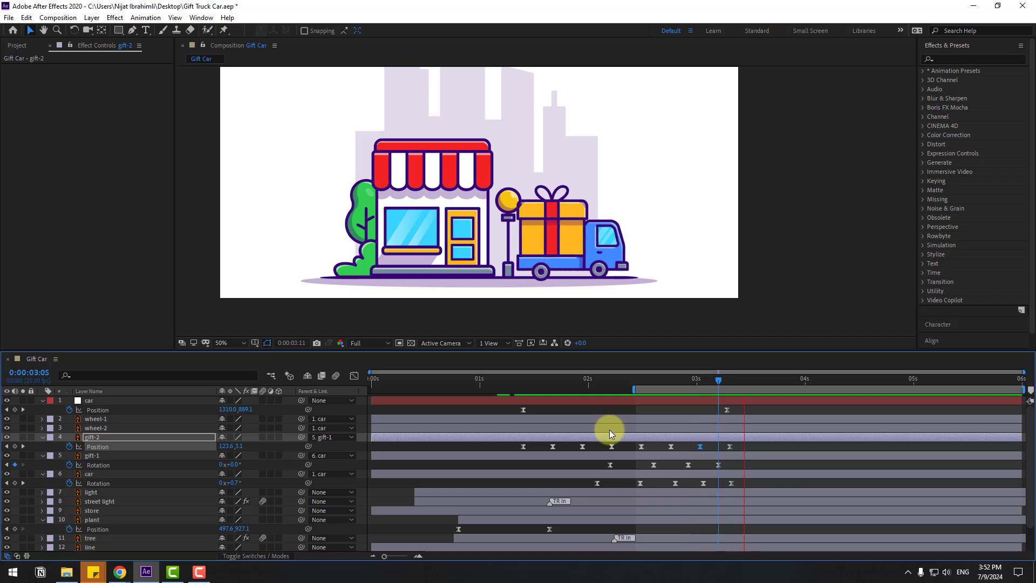
{"action": "left_click_drag", "start_coordinate": [632, 389], "coordinate": [573, 389]}
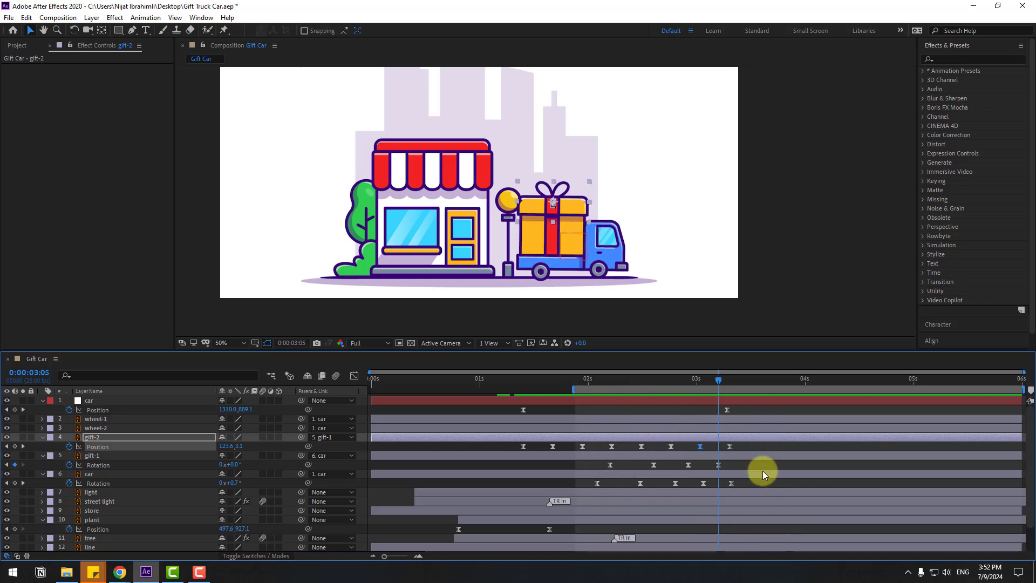